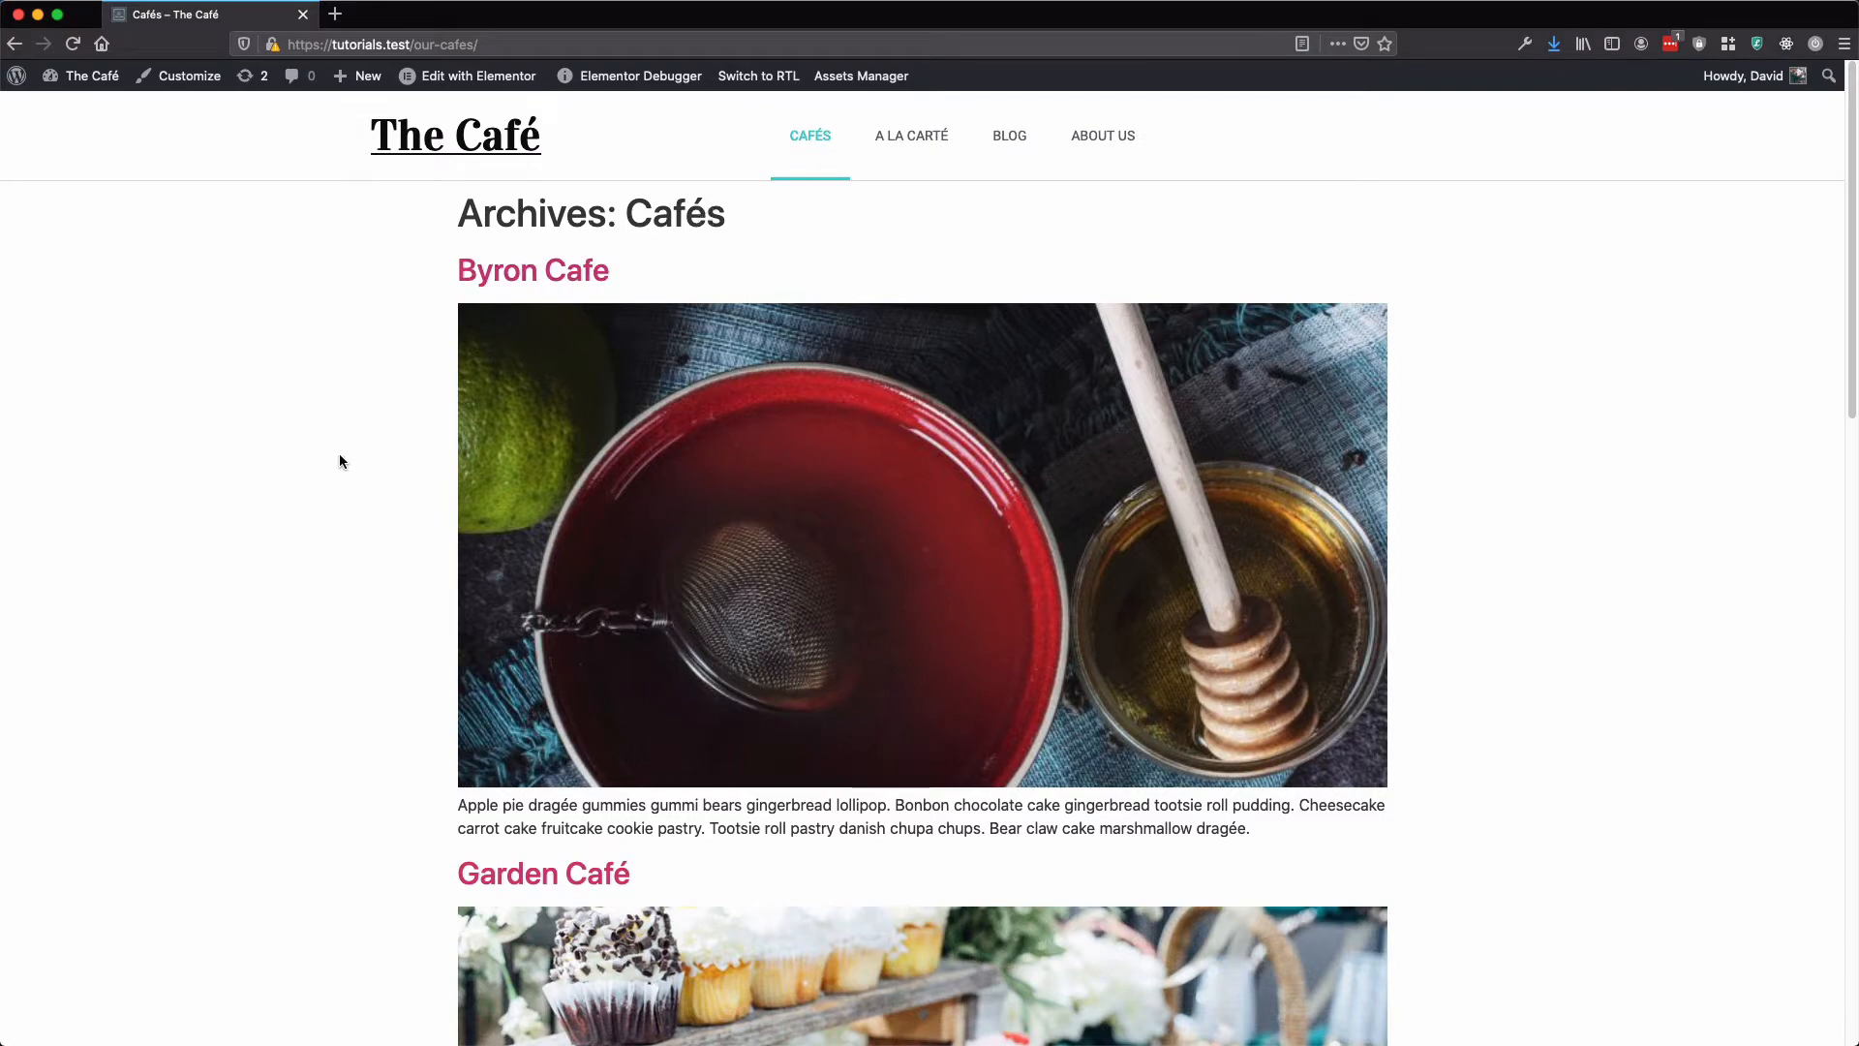
Go from the Cafés archive page to the WordPress dashboard and open the Theme Builder template list
{"action": "scroll", "coordinate": [368, 491], "scroll_direction": "down", "scroll_amount": 10}
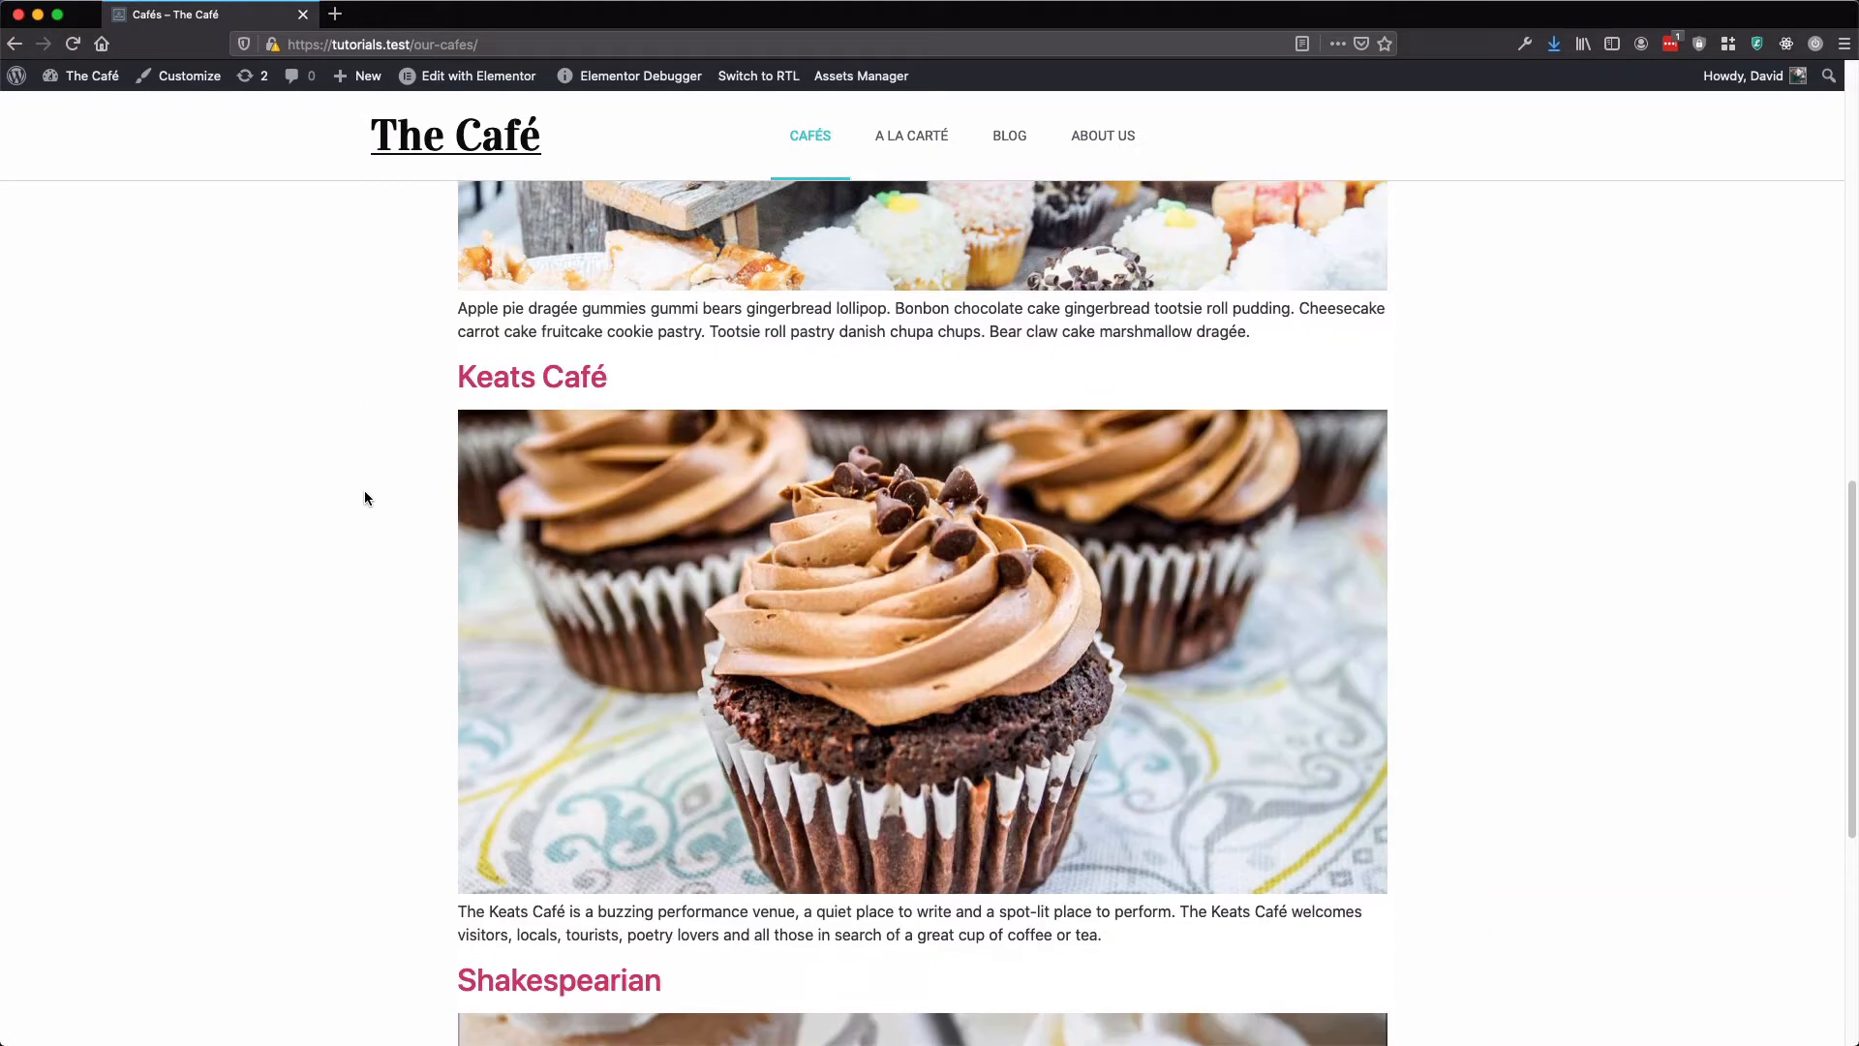
{"action": "scroll", "coordinate": [365, 497], "scroll_direction": "down", "scroll_amount": 5}
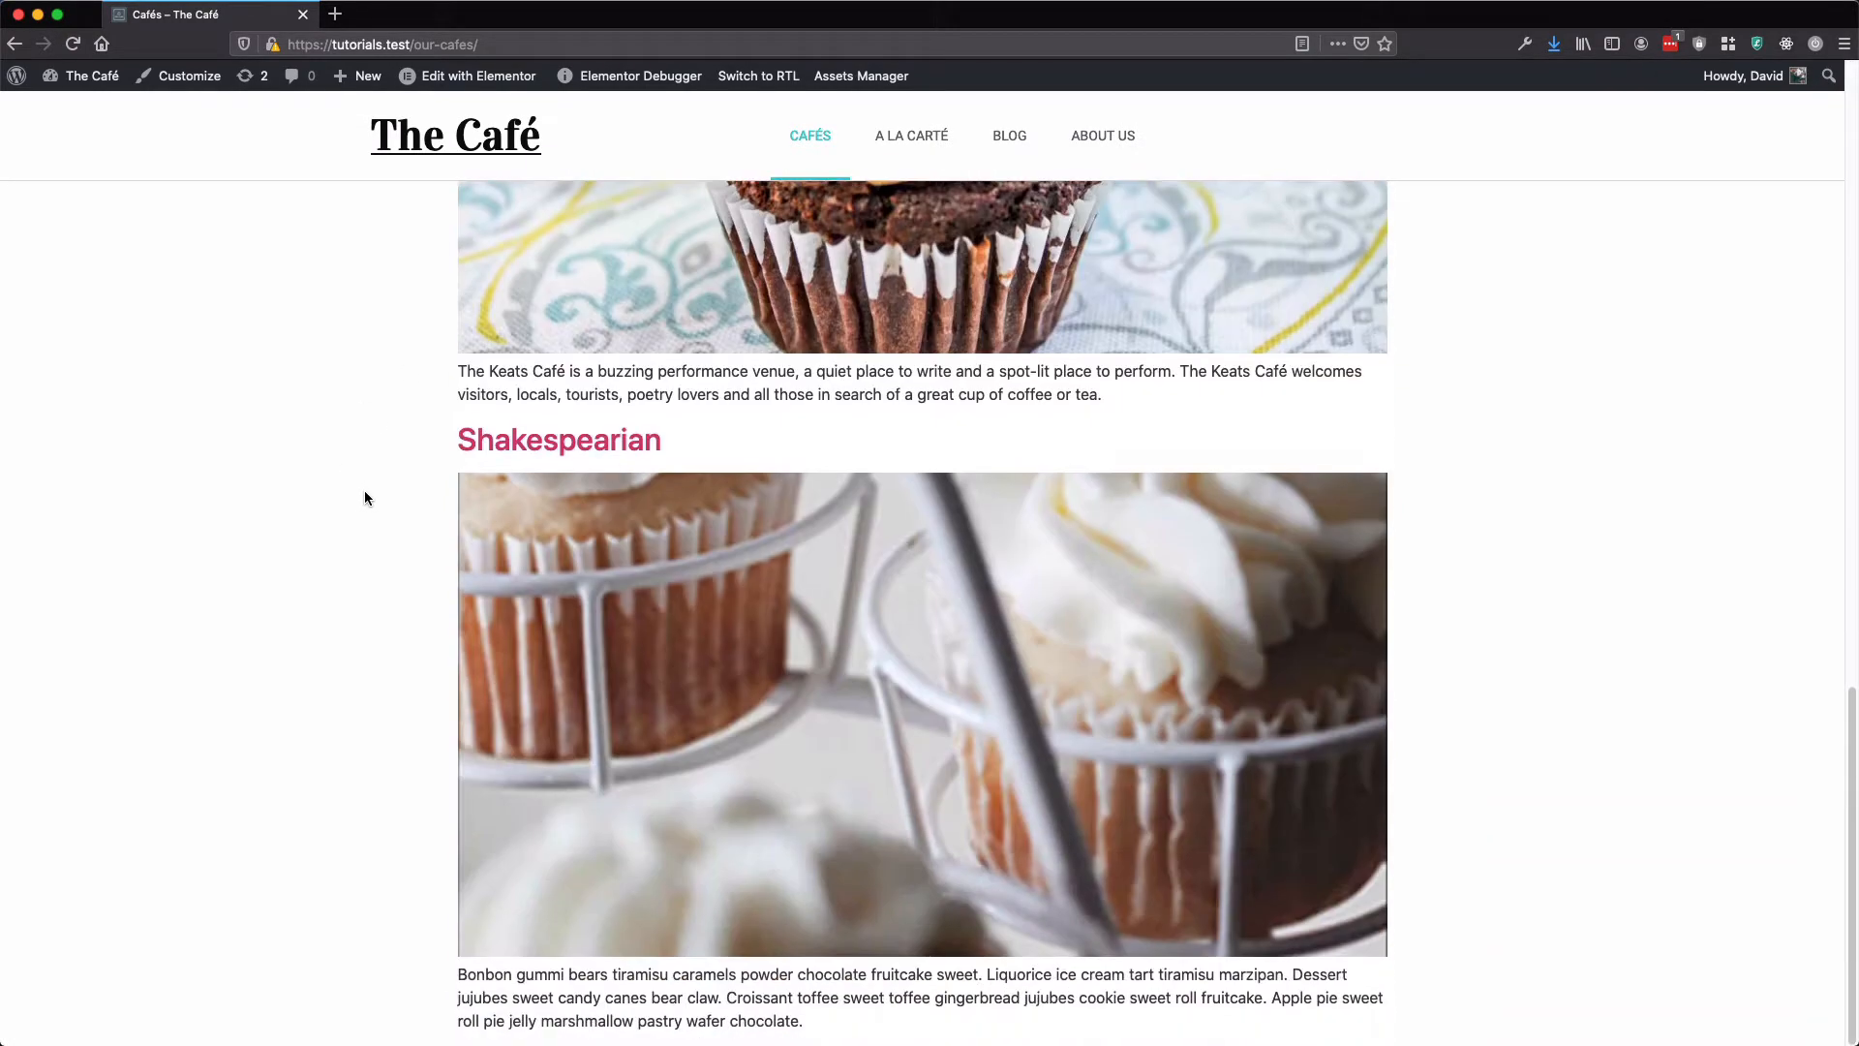
{"action": "scroll", "coordinate": [364, 496], "scroll_direction": "up", "scroll_amount": 15}
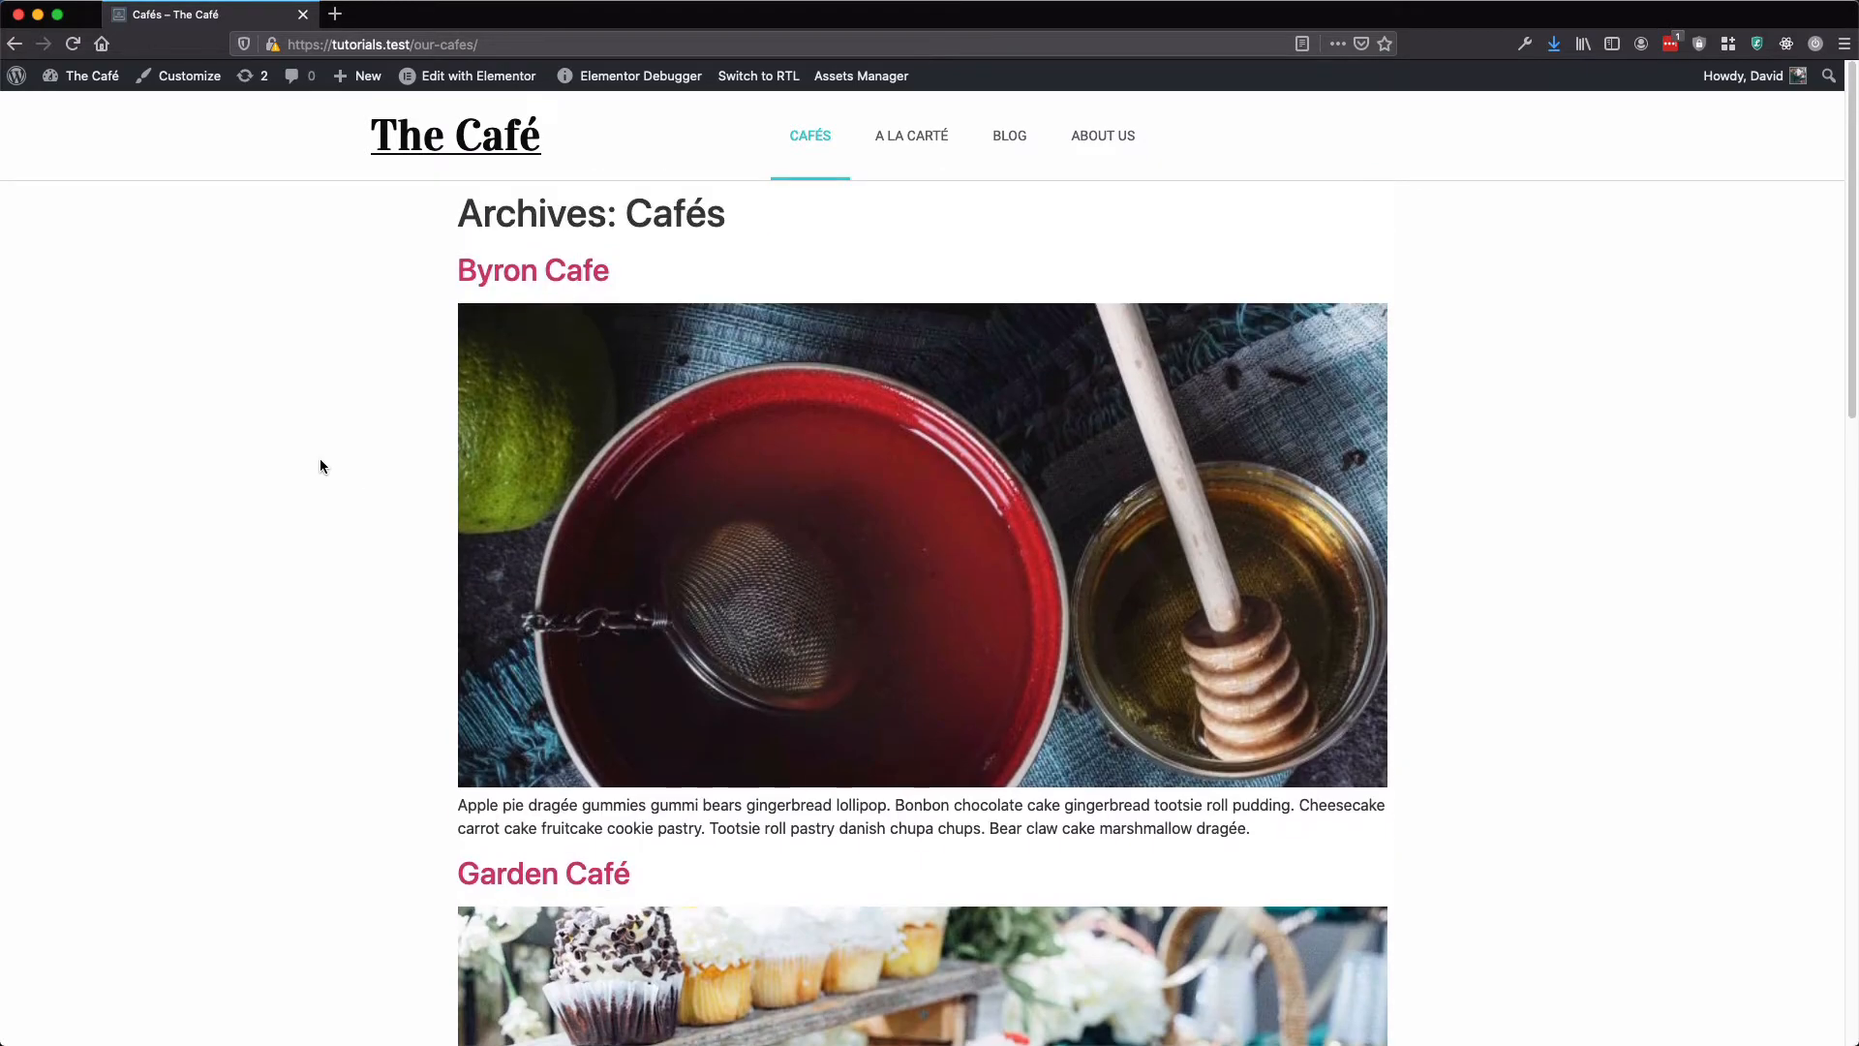
{"action": "mouse_move", "coordinate": [84, 75]}
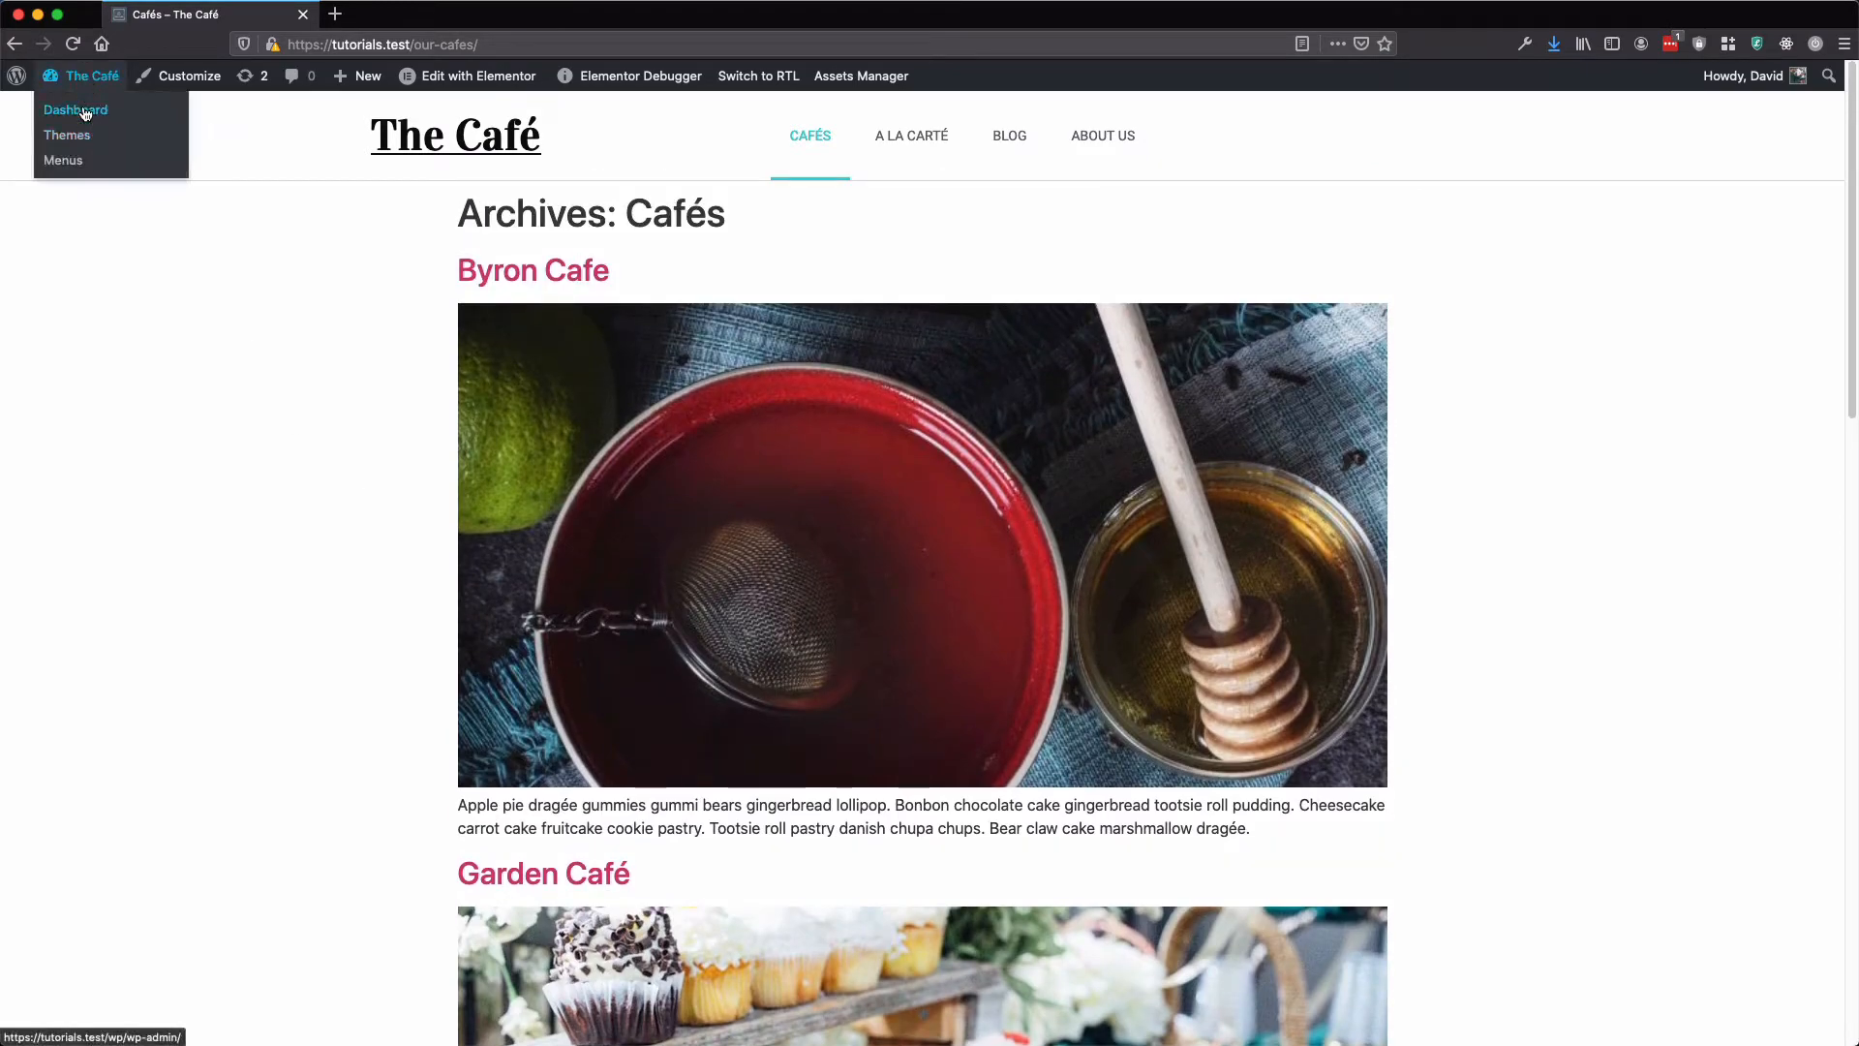
{"action": "left_click", "coordinate": [90, 110]}
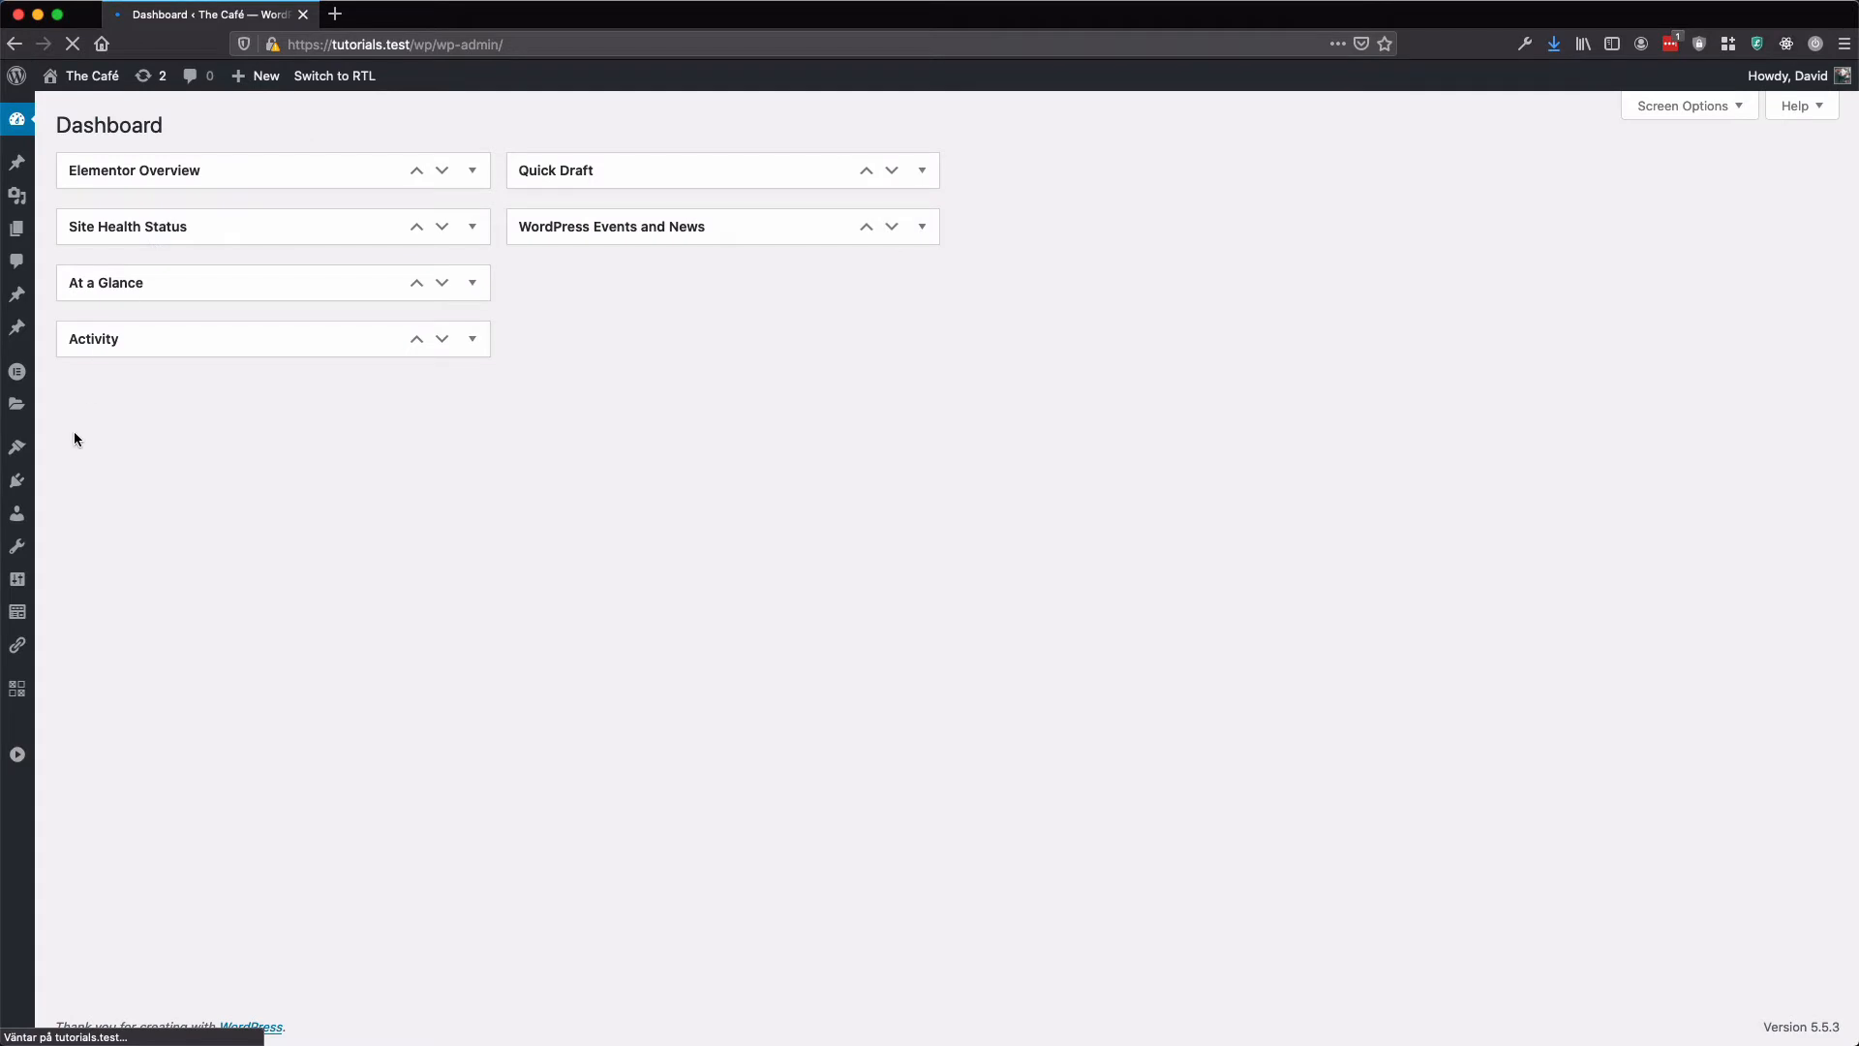
{"action": "mouse_move", "coordinate": [16, 405]}
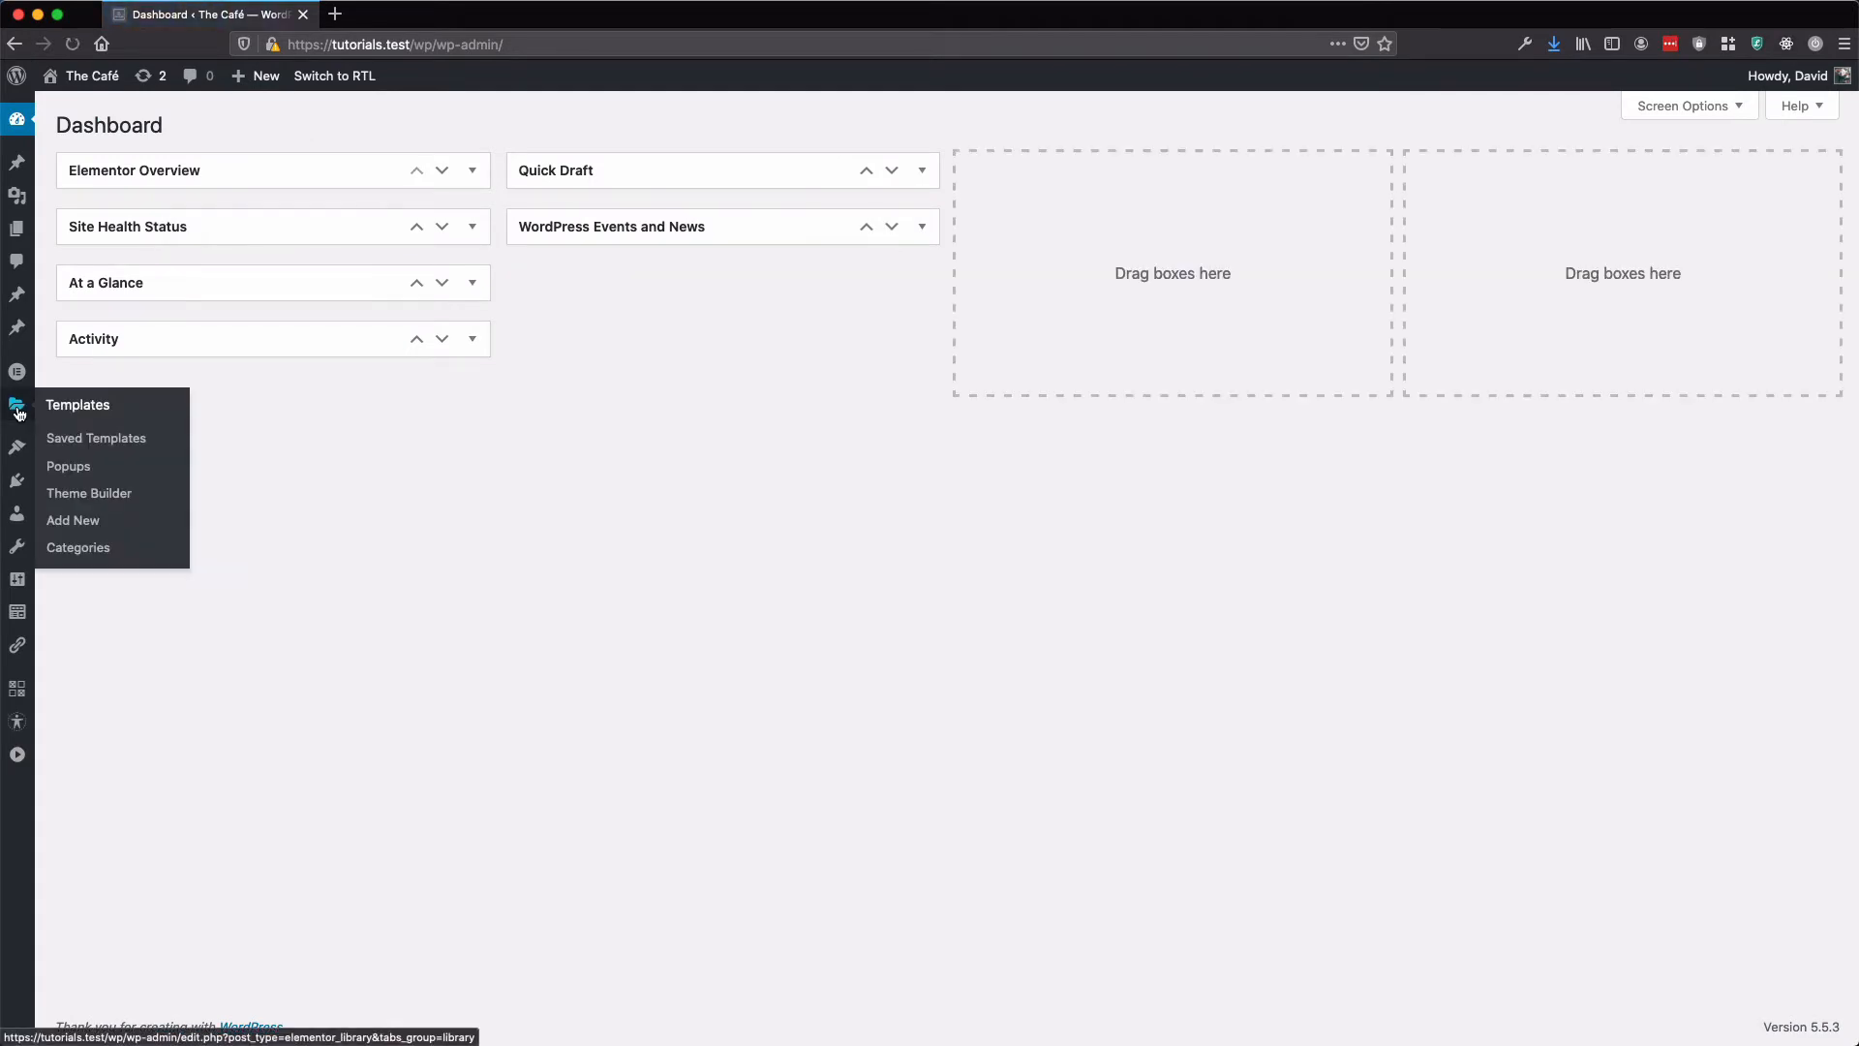
{"action": "left_click", "coordinate": [89, 496]}
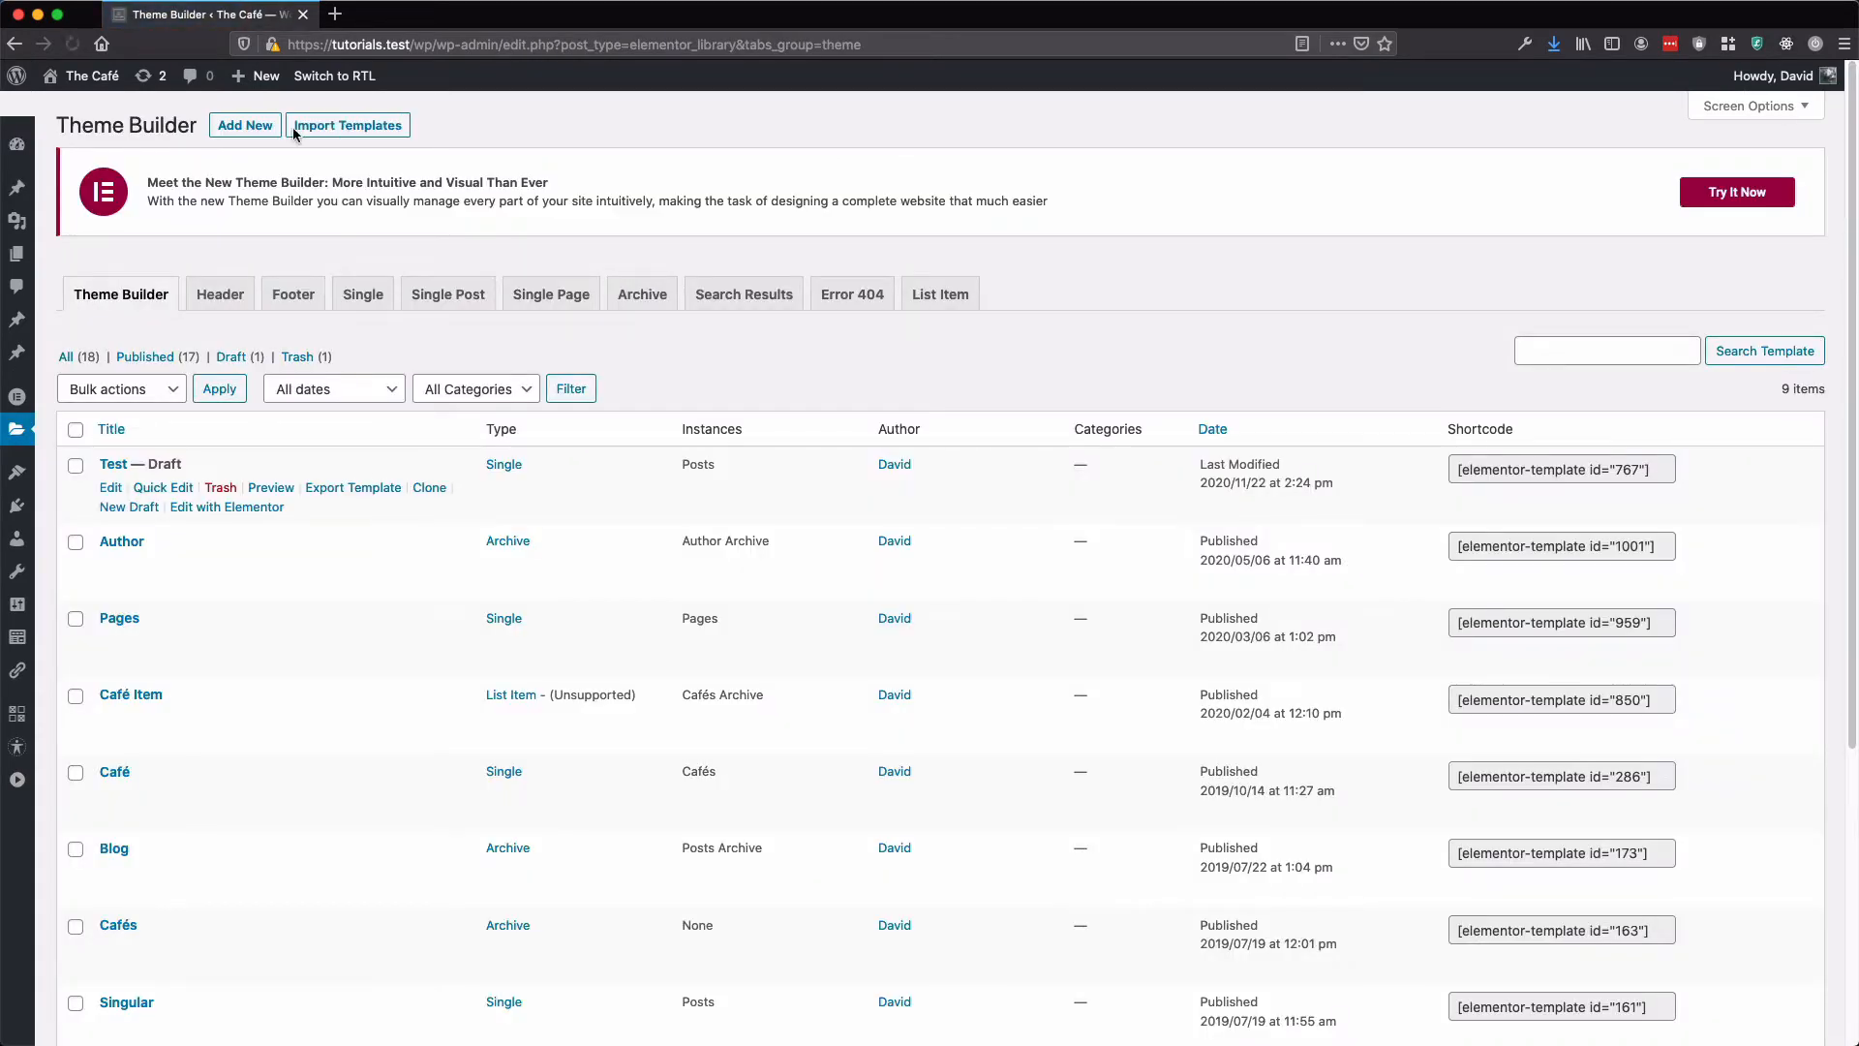
Create a new Archive template named "Our Cafés" and dismiss the template library
{"action": "left_click", "coordinate": [259, 131]}
{"action": "left_click", "coordinate": [1002, 533]}
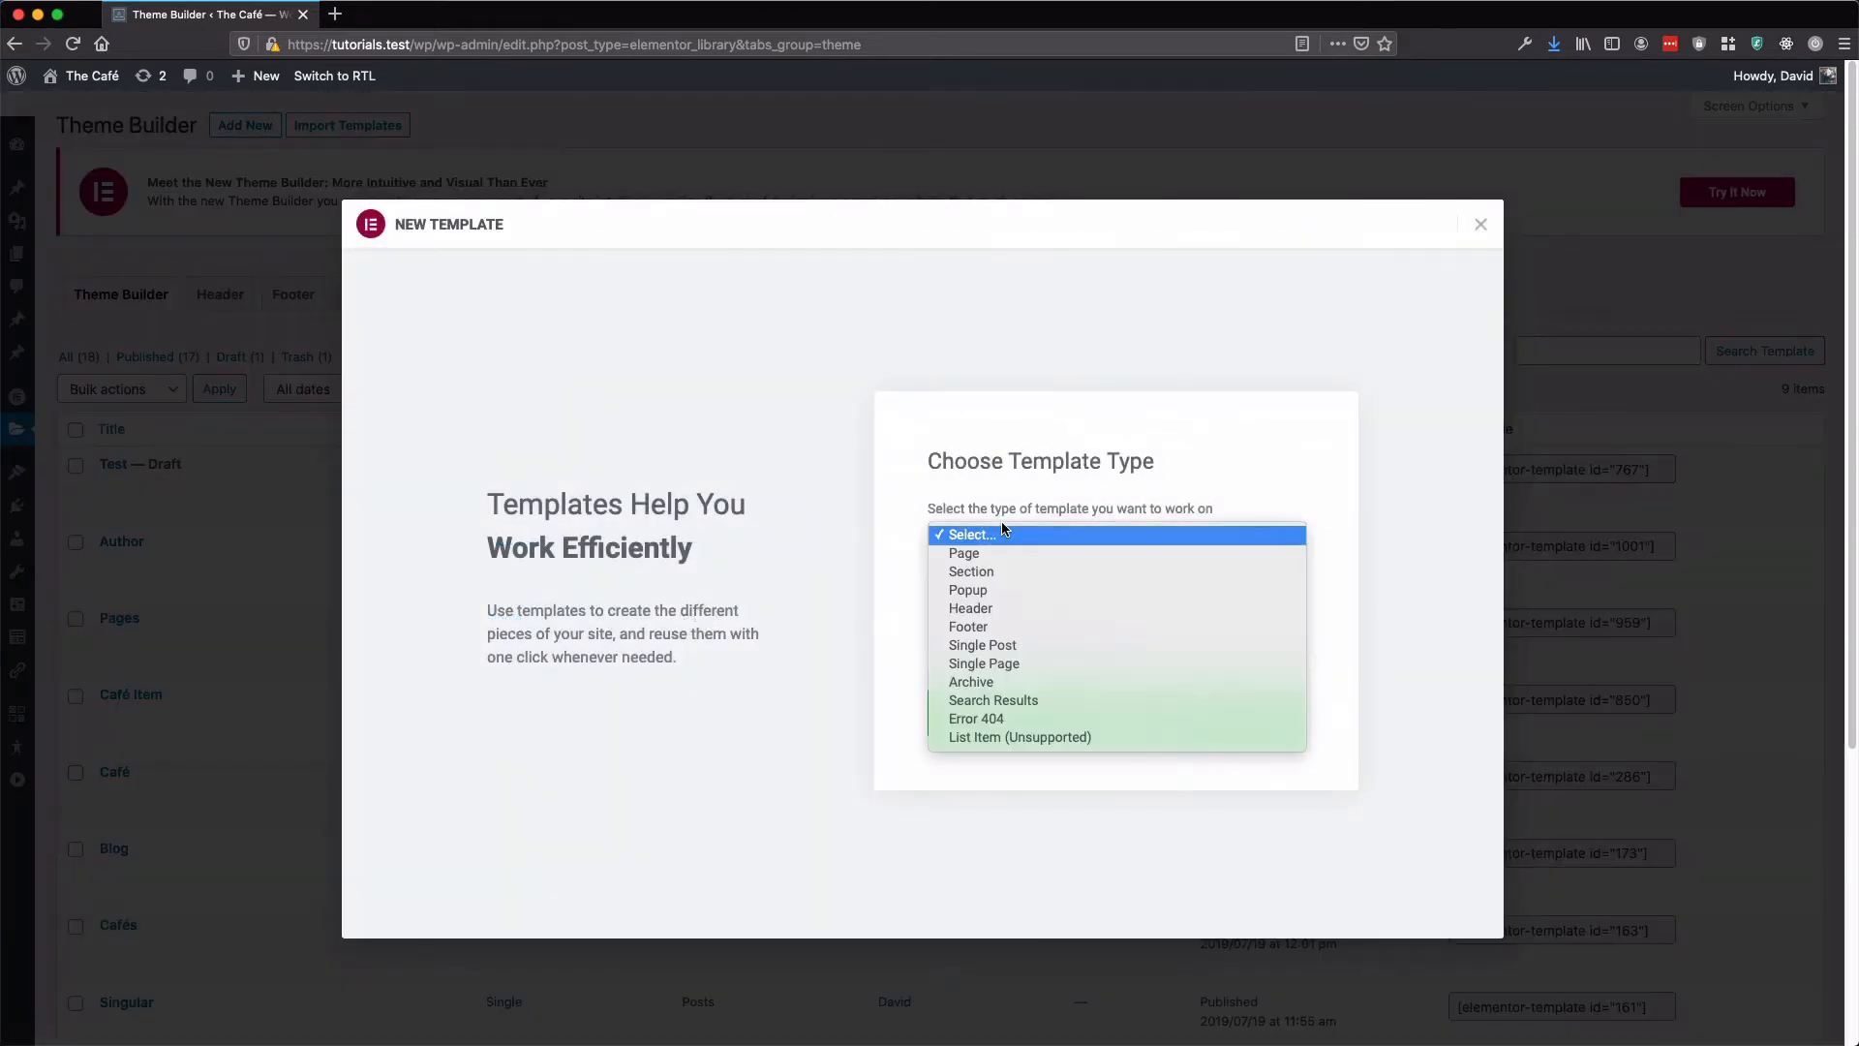
{"action": "left_click", "coordinate": [1003, 682]}
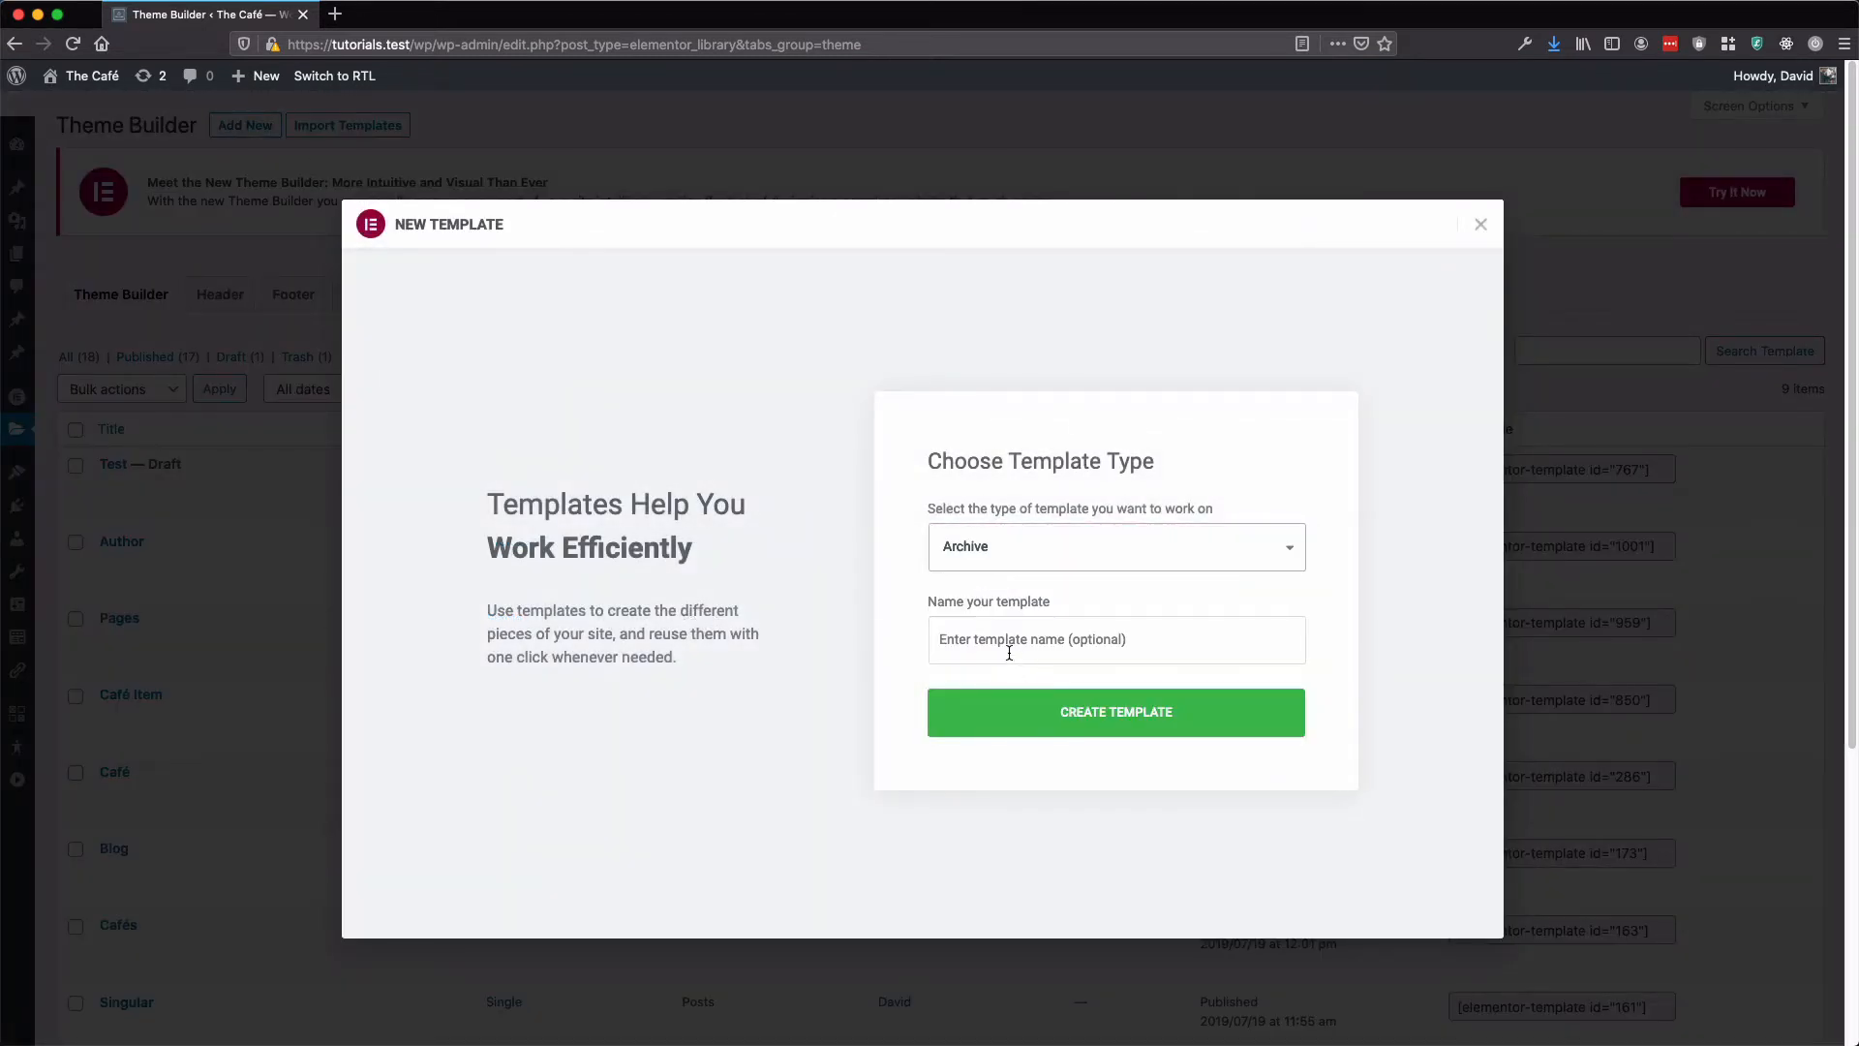
{"action": "left_click", "coordinate": [1009, 650]}
{"action": "type", "text": "O"}
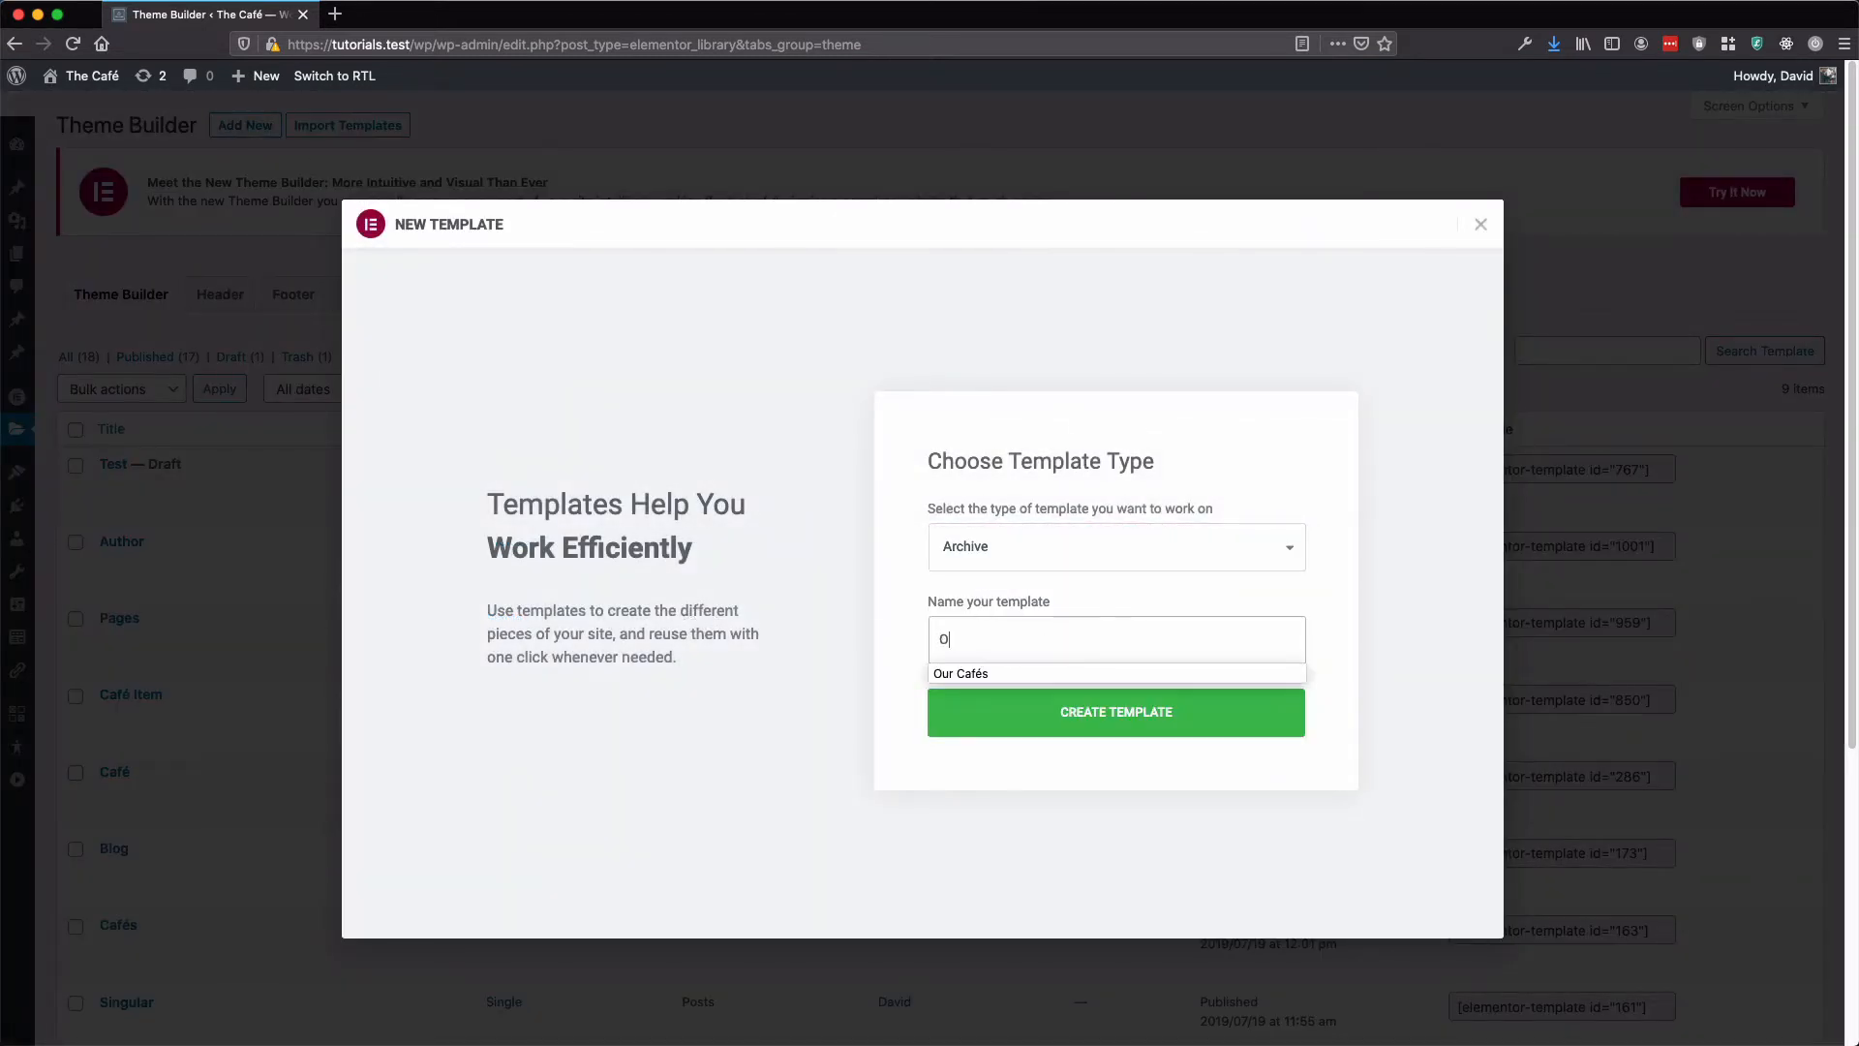
{"action": "type", "text": "ur"}
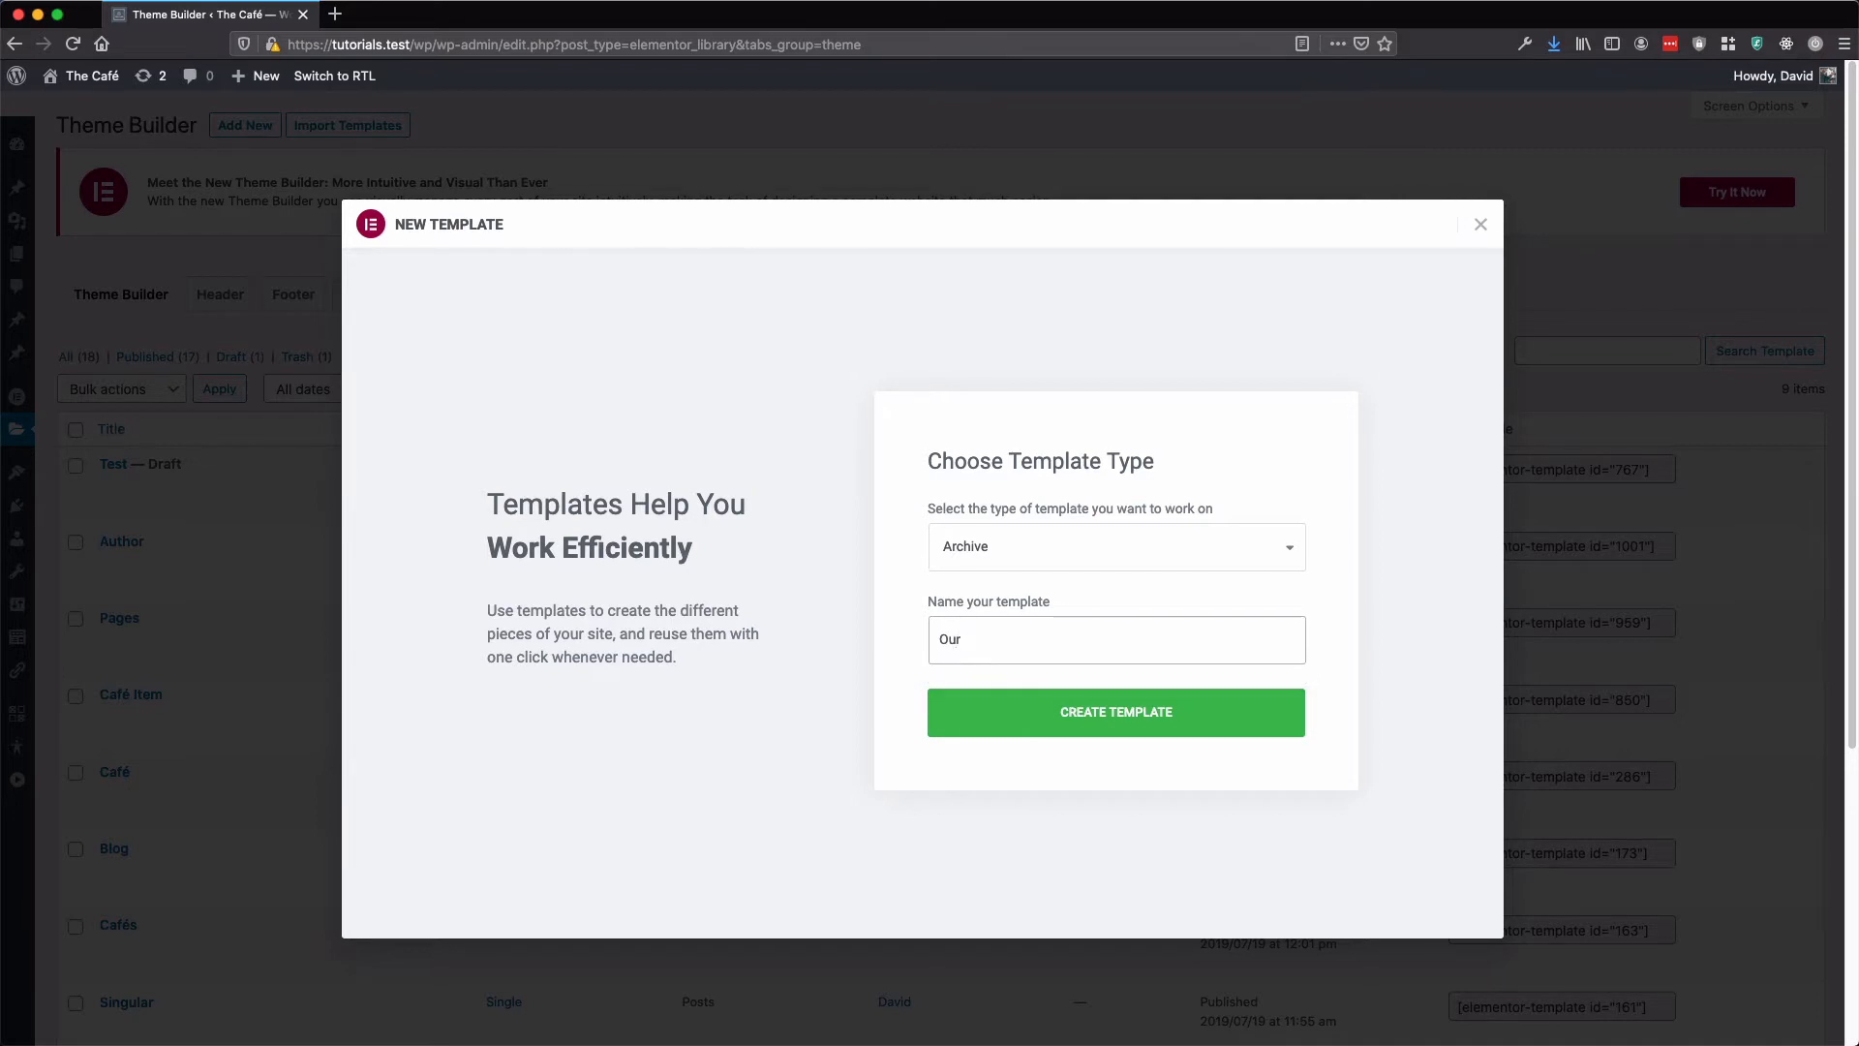
{"action": "key", "text": "Down"}
{"action": "key", "text": "Return"}
{"action": "left_click", "coordinate": [1048, 715]}
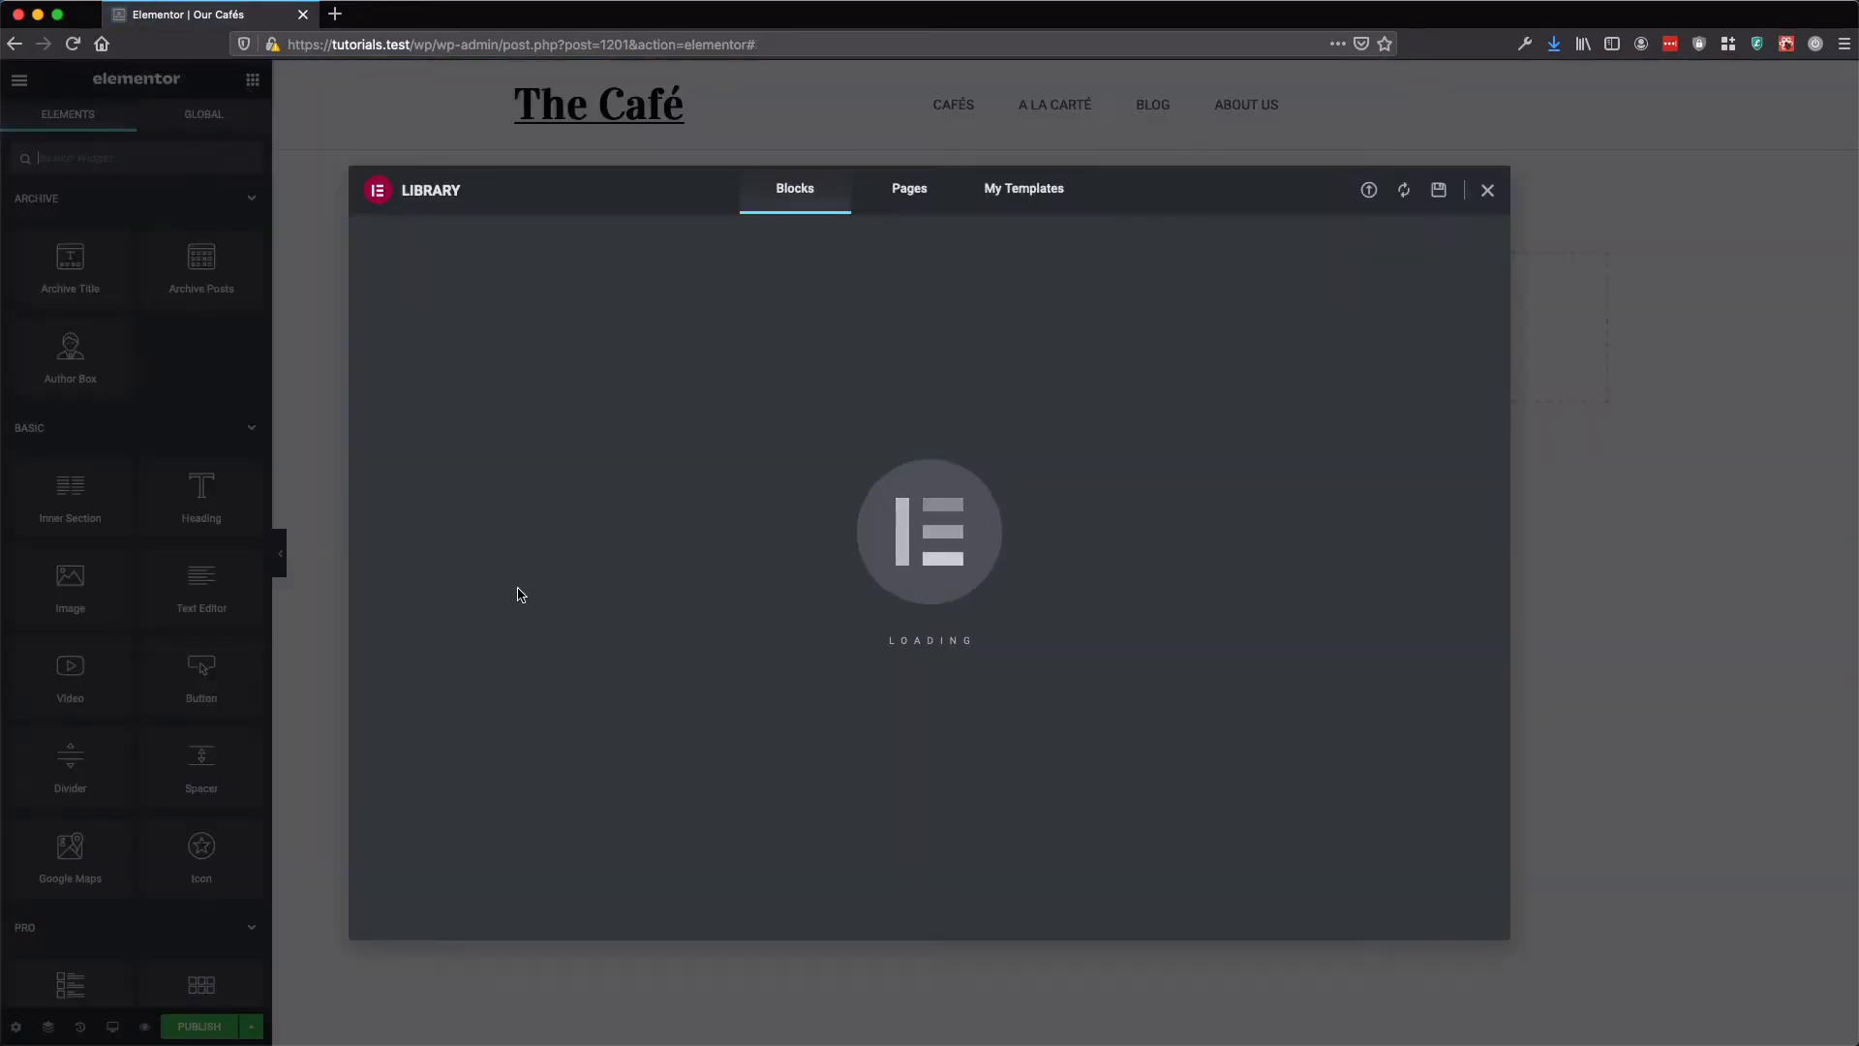
{"action": "left_click", "coordinate": [1489, 192]}
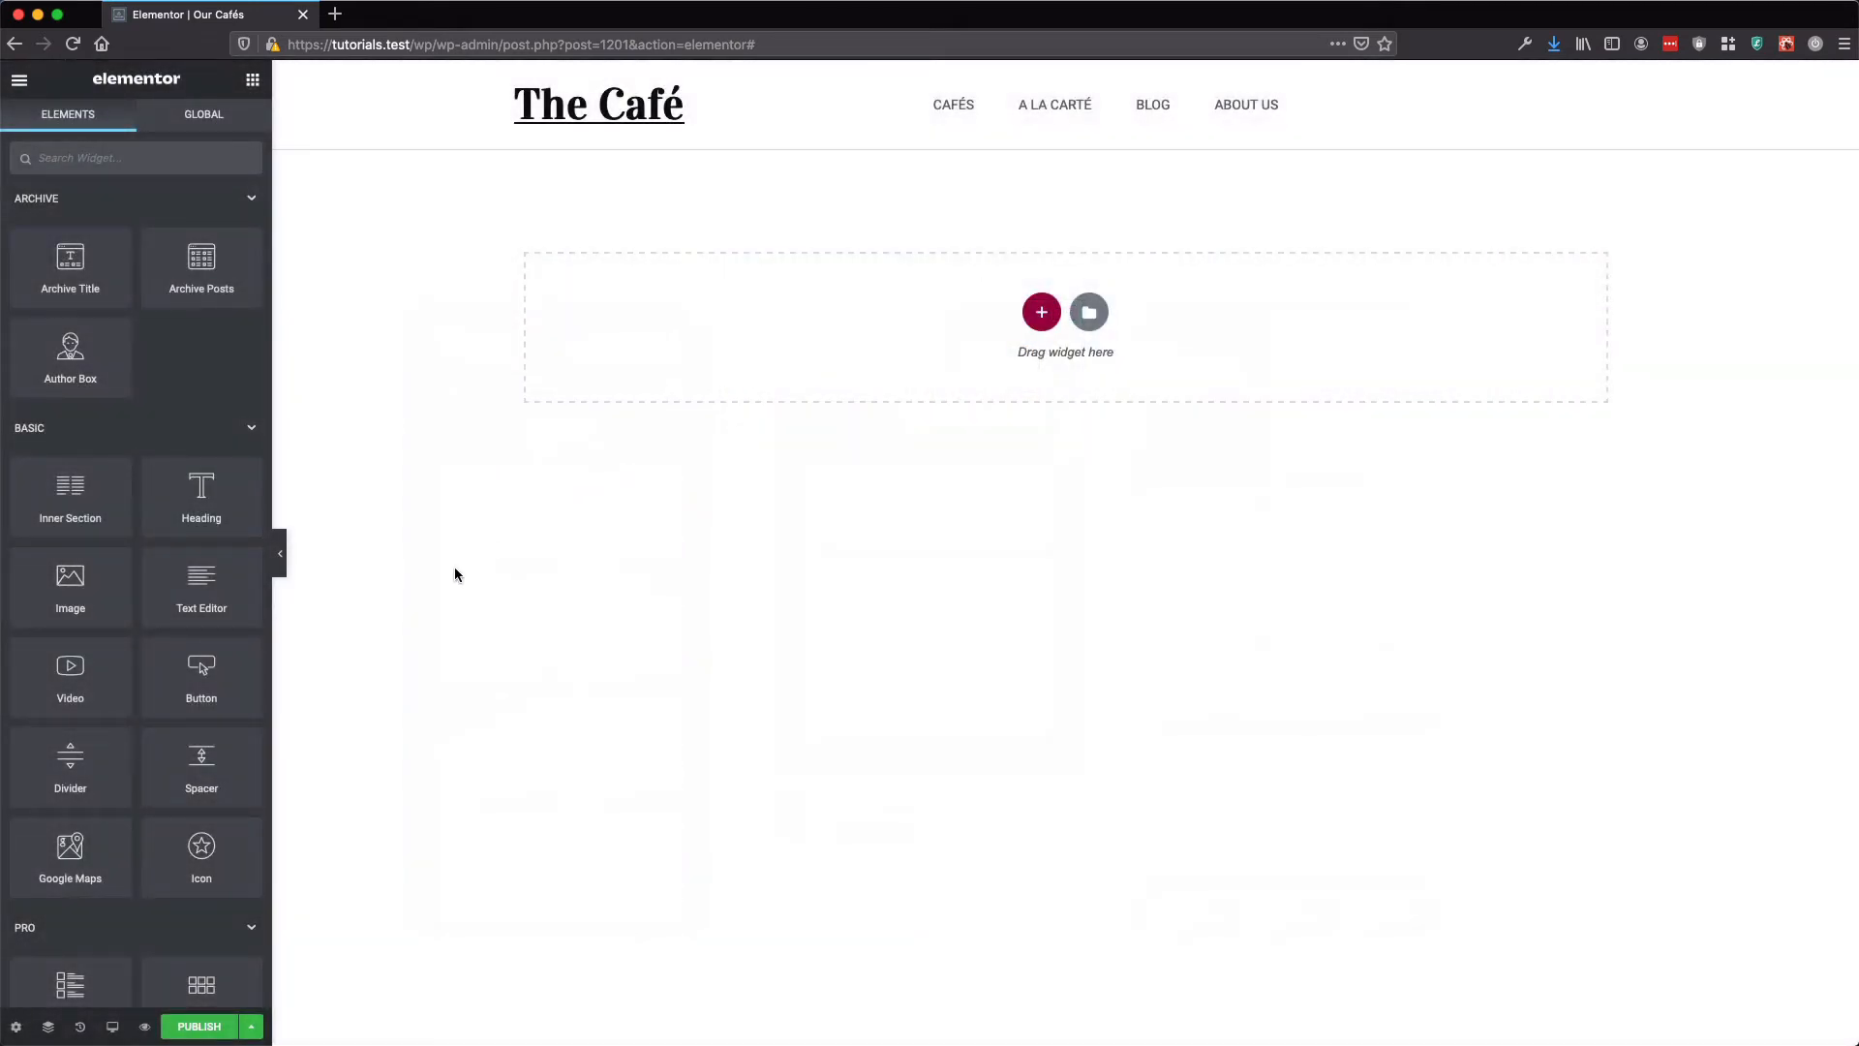
Set the template's preview dynamic content to Cafés Archive and apply the preview
{"action": "left_click", "coordinate": [15, 1026]}
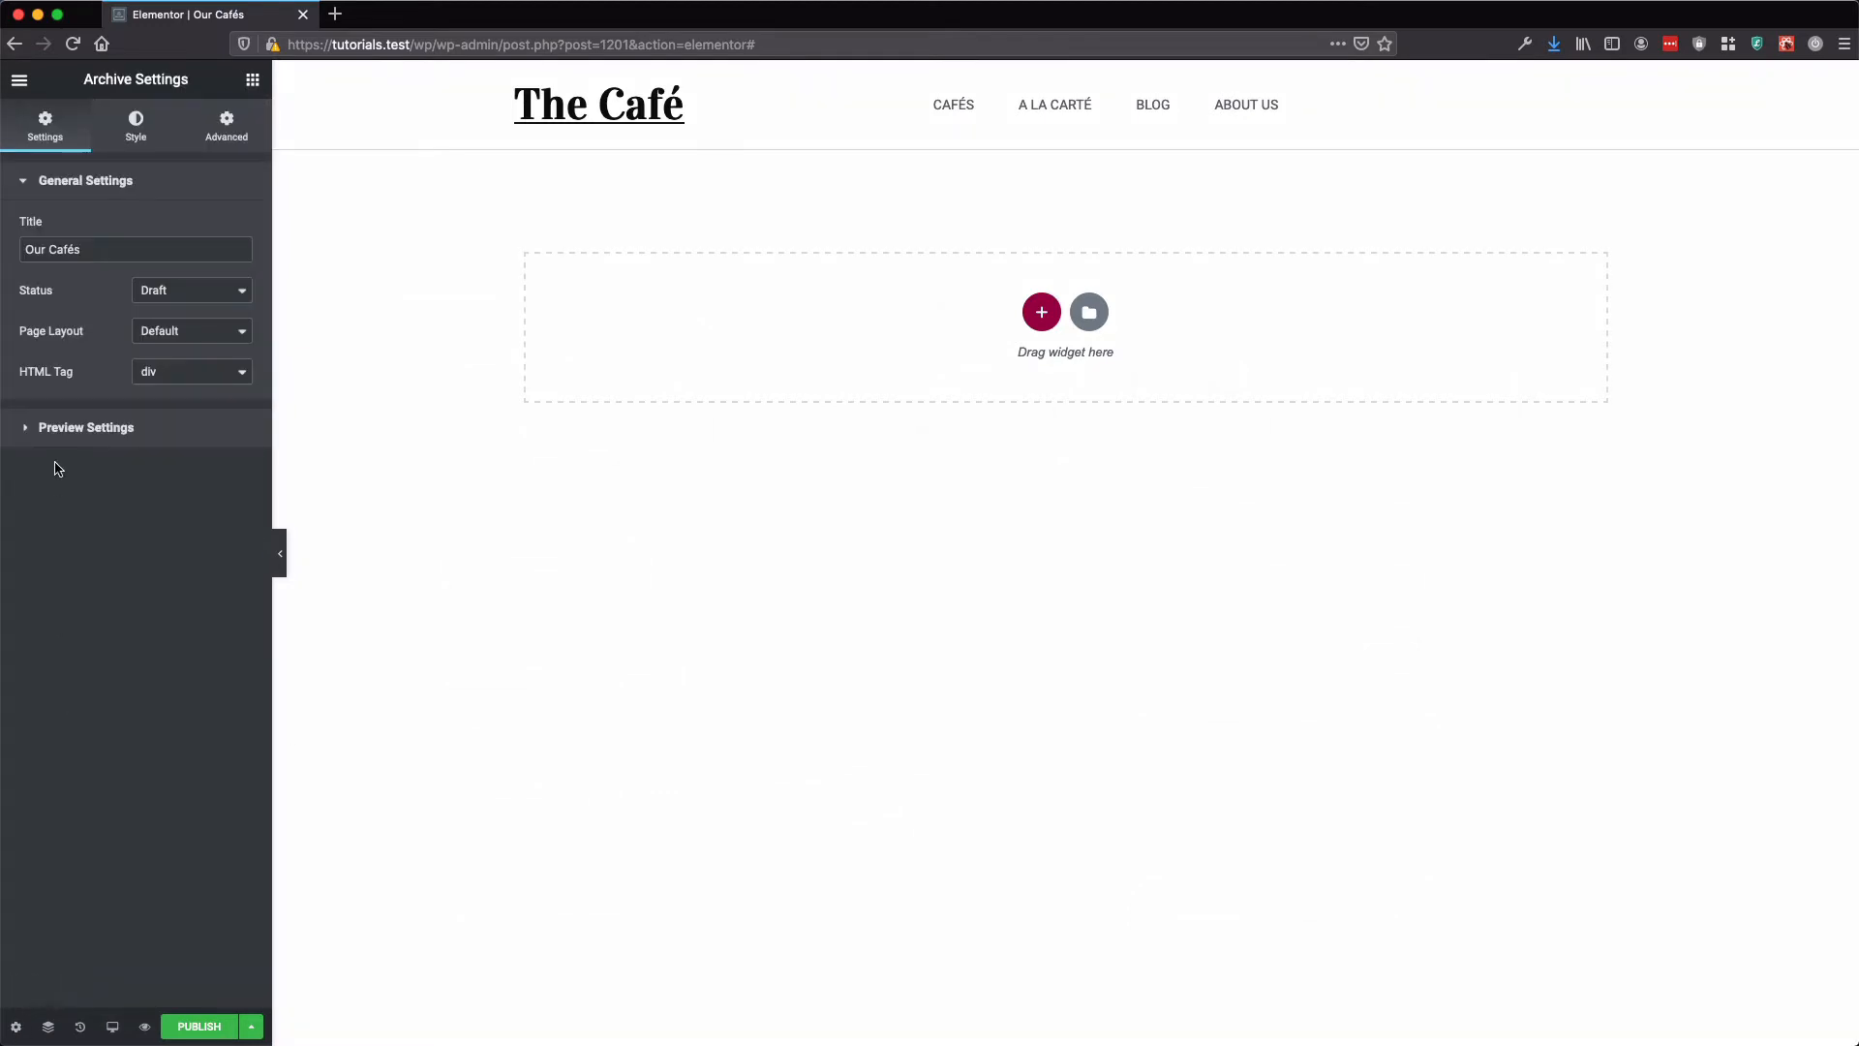
{"action": "left_click", "coordinate": [64, 438]}
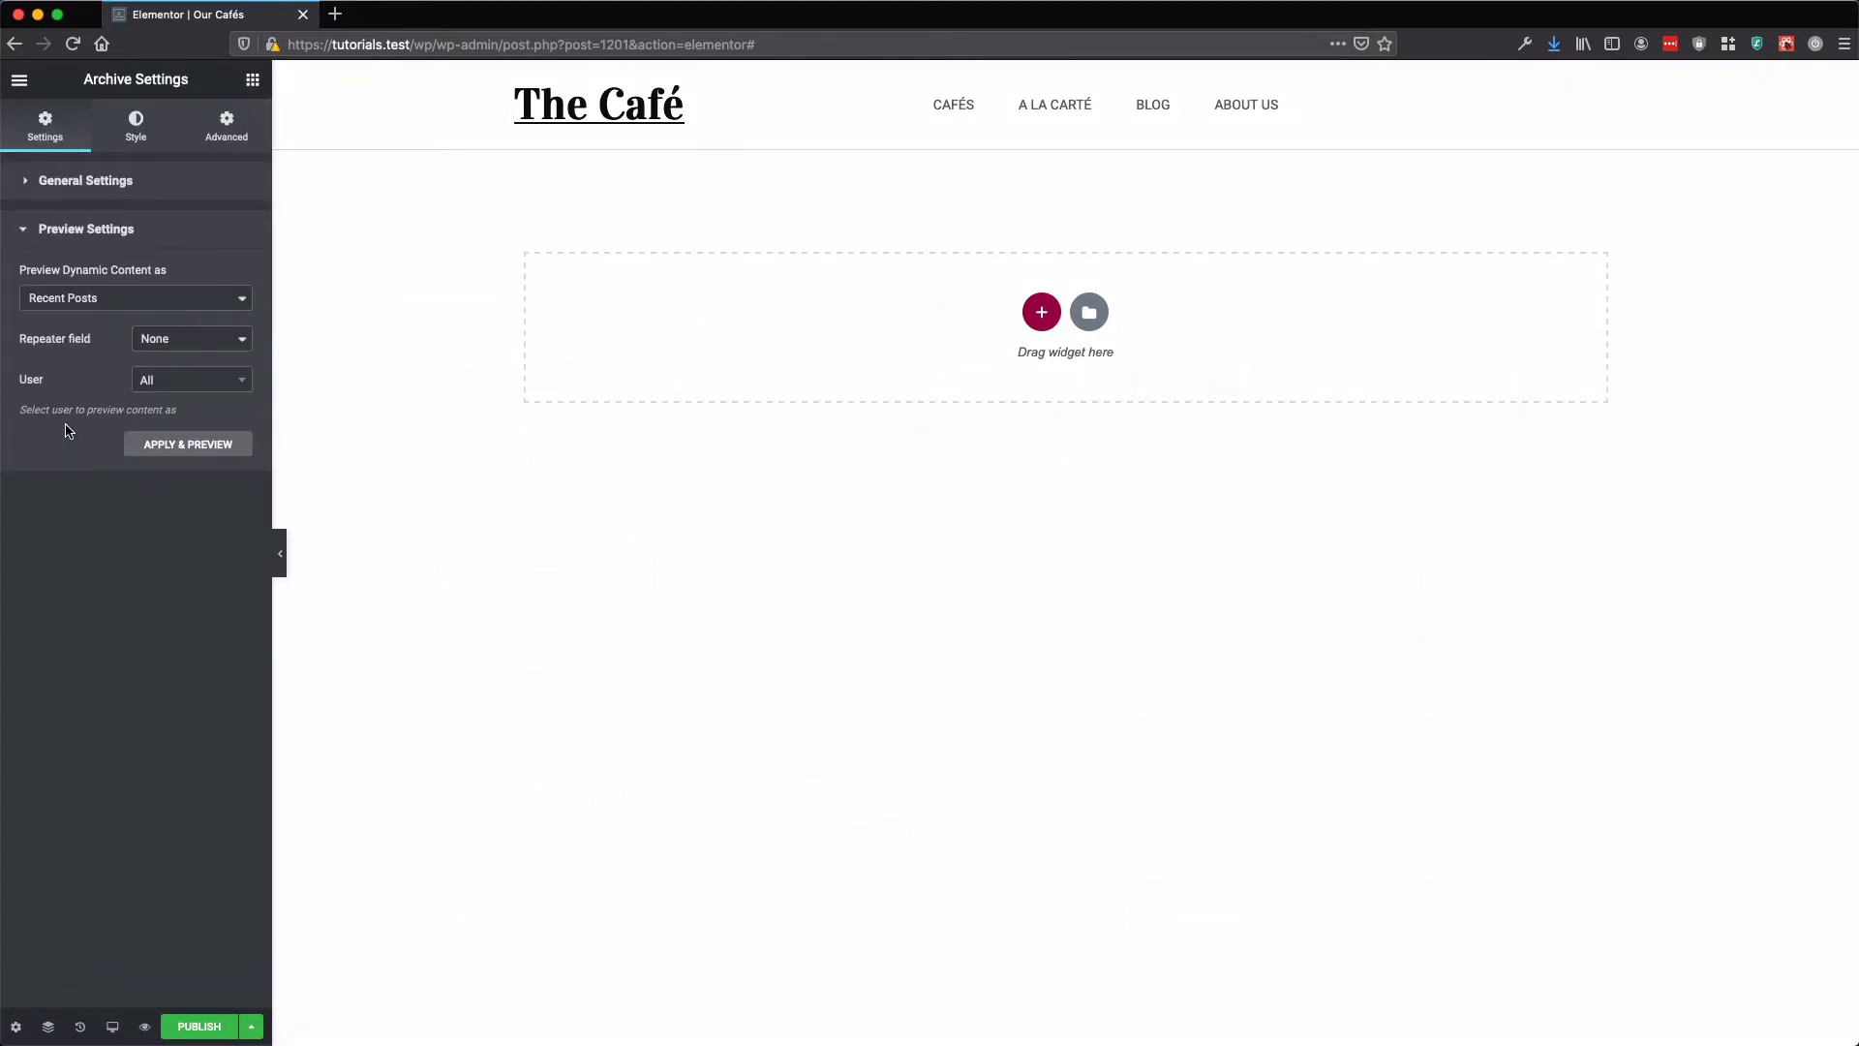
{"action": "left_click", "coordinate": [72, 300]}
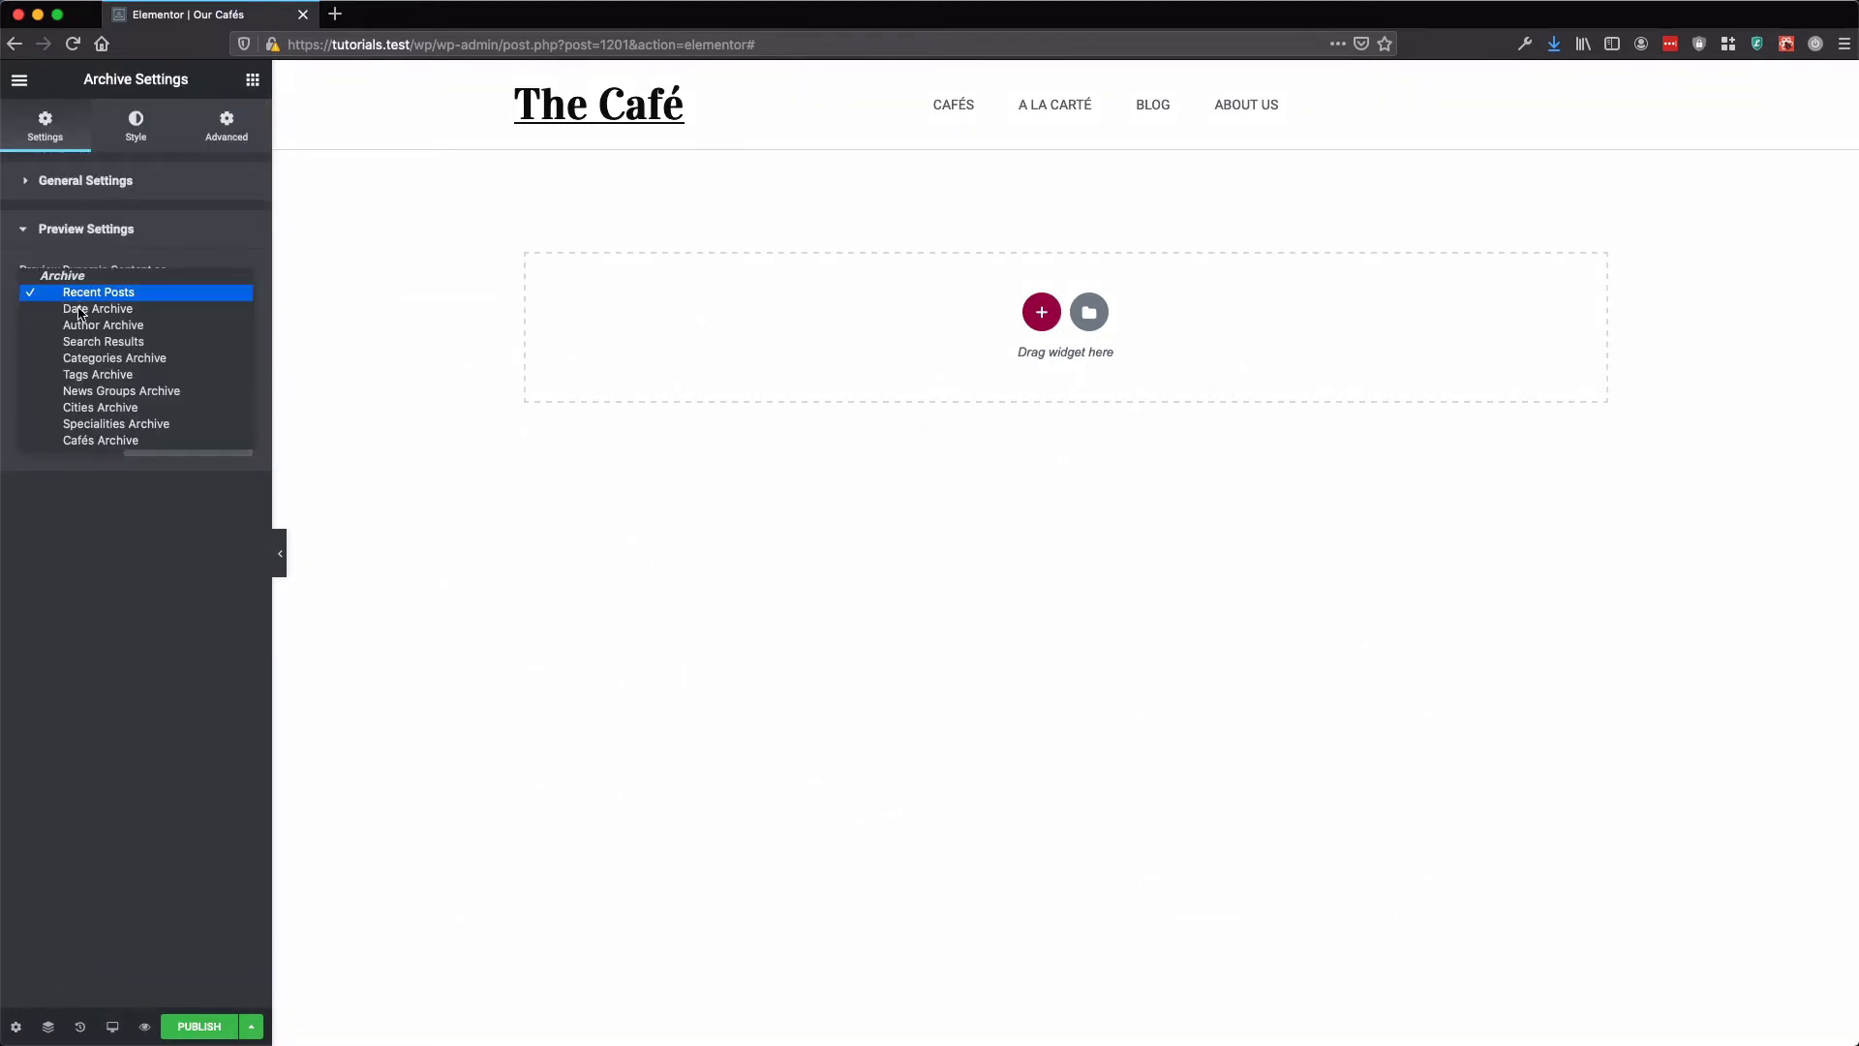
{"action": "left_click", "coordinate": [115, 440]}
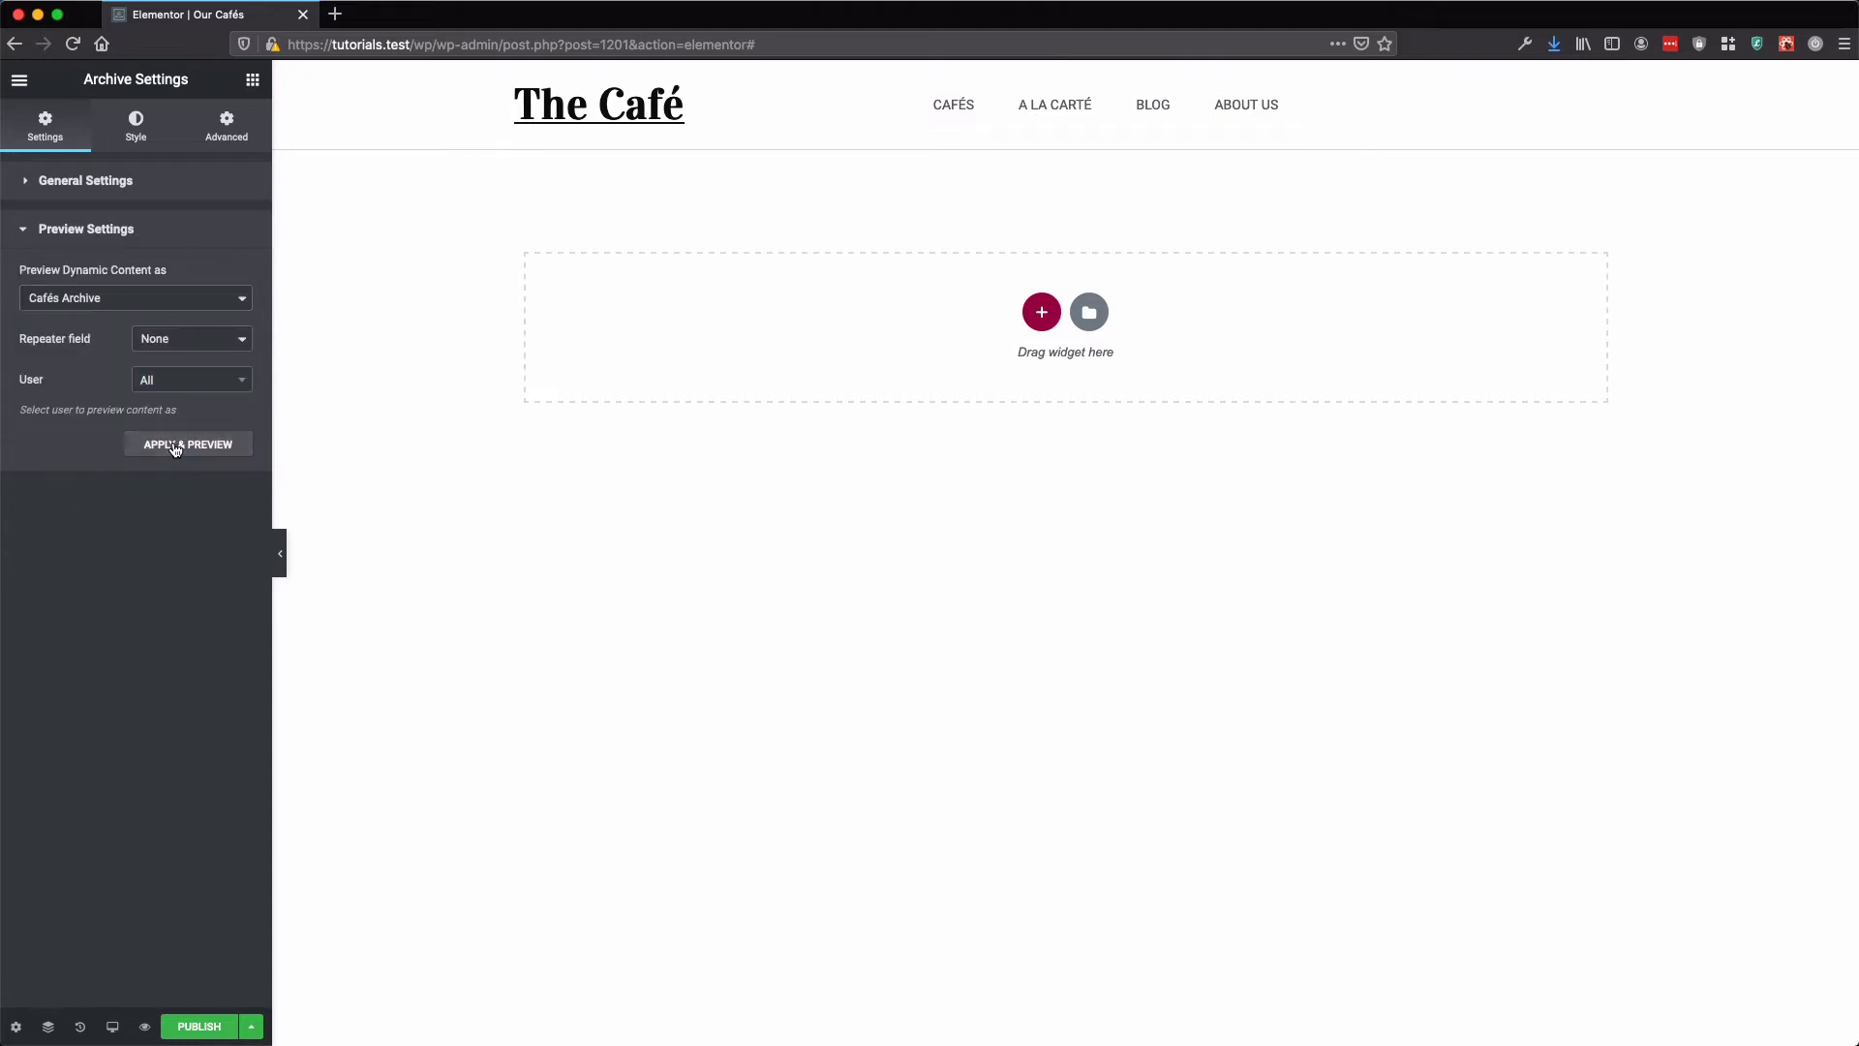
{"action": "left_click", "coordinate": [119, 444]}
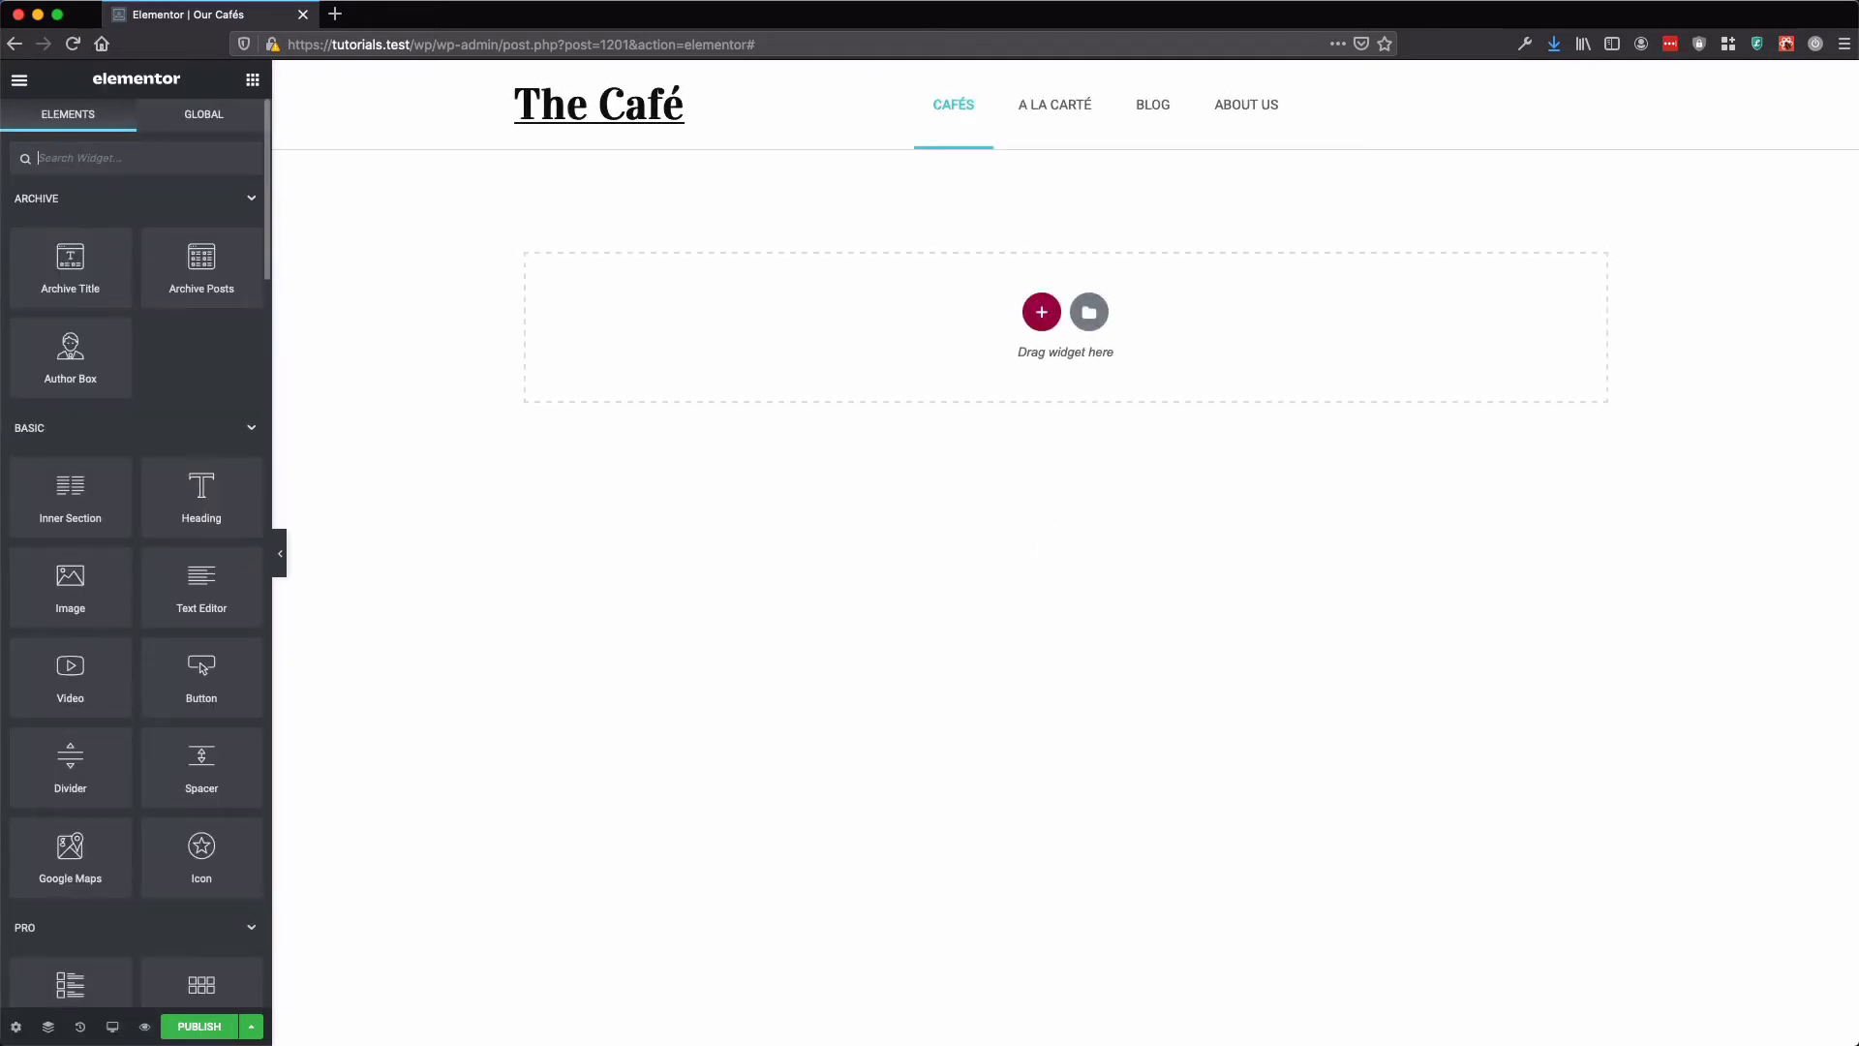
Add the QE - Archive widget to the empty section and open its query settings
{"action": "type", "text": "archiv"}
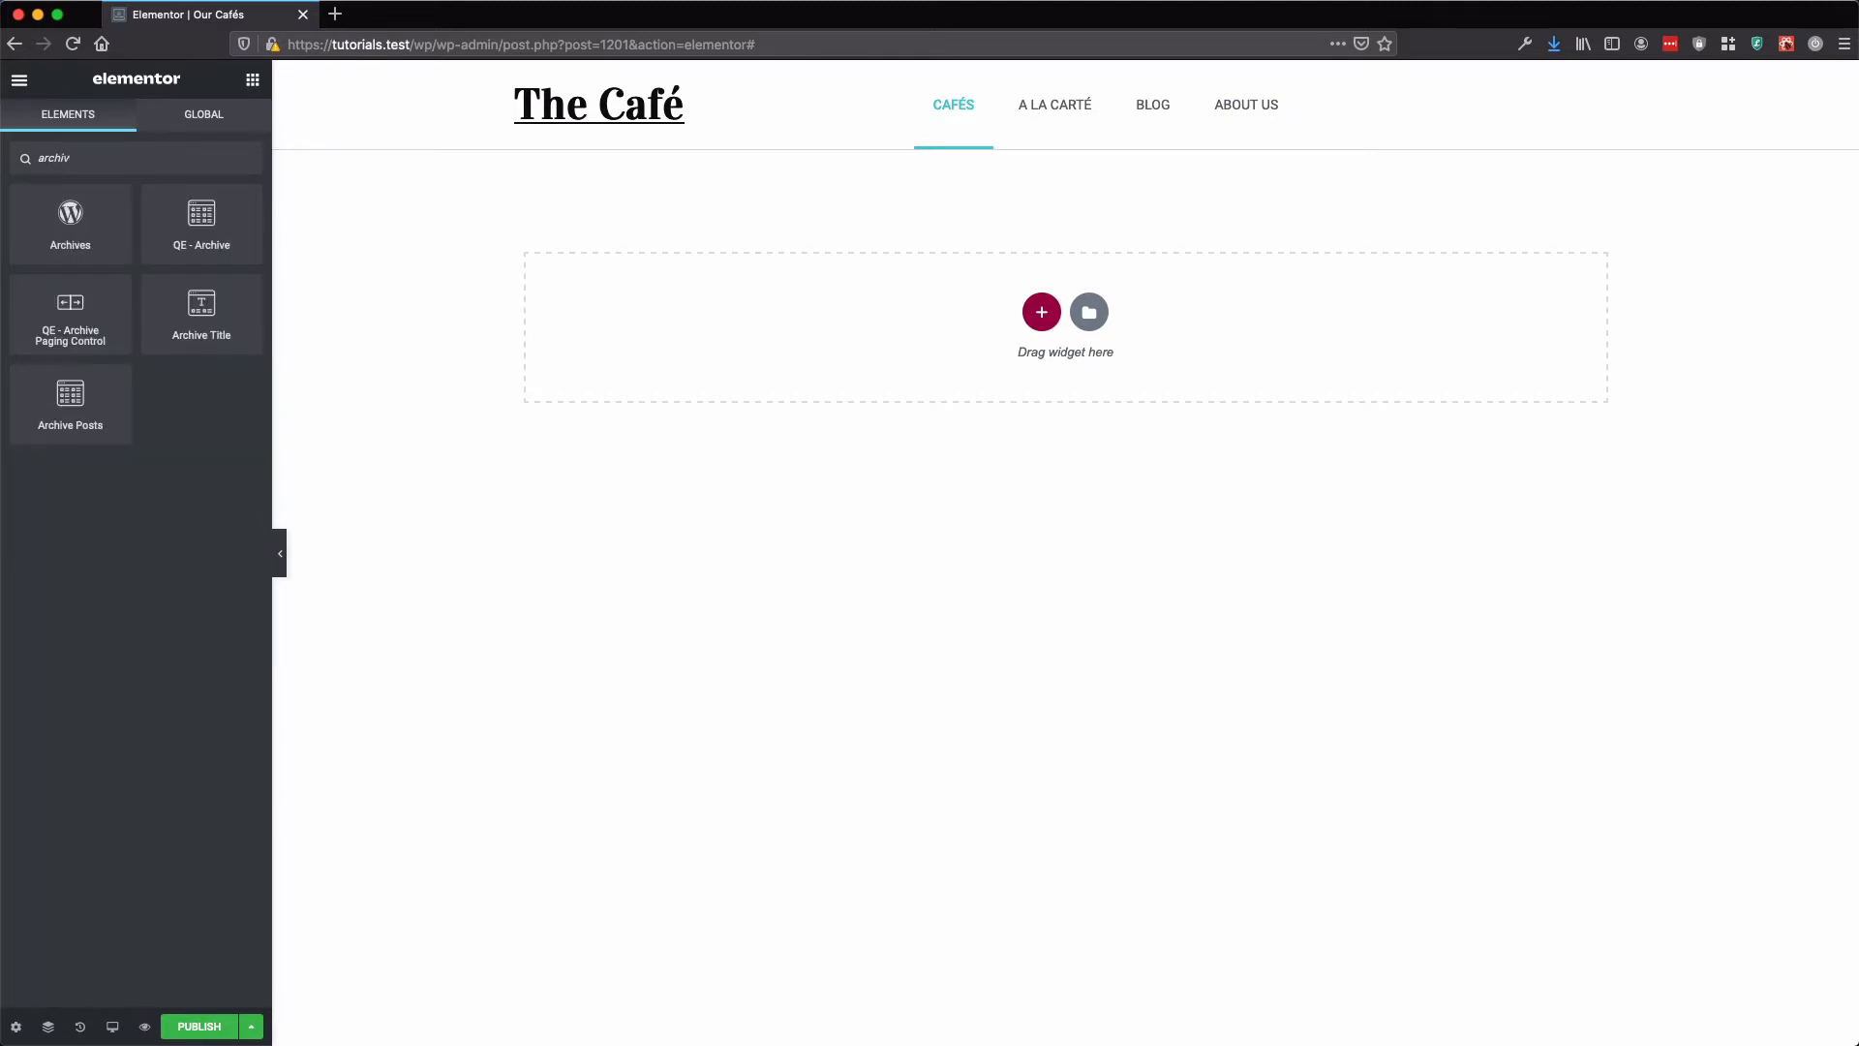
{"action": "left_click_drag", "start_coordinate": [201, 215], "coordinate": [707, 376]}
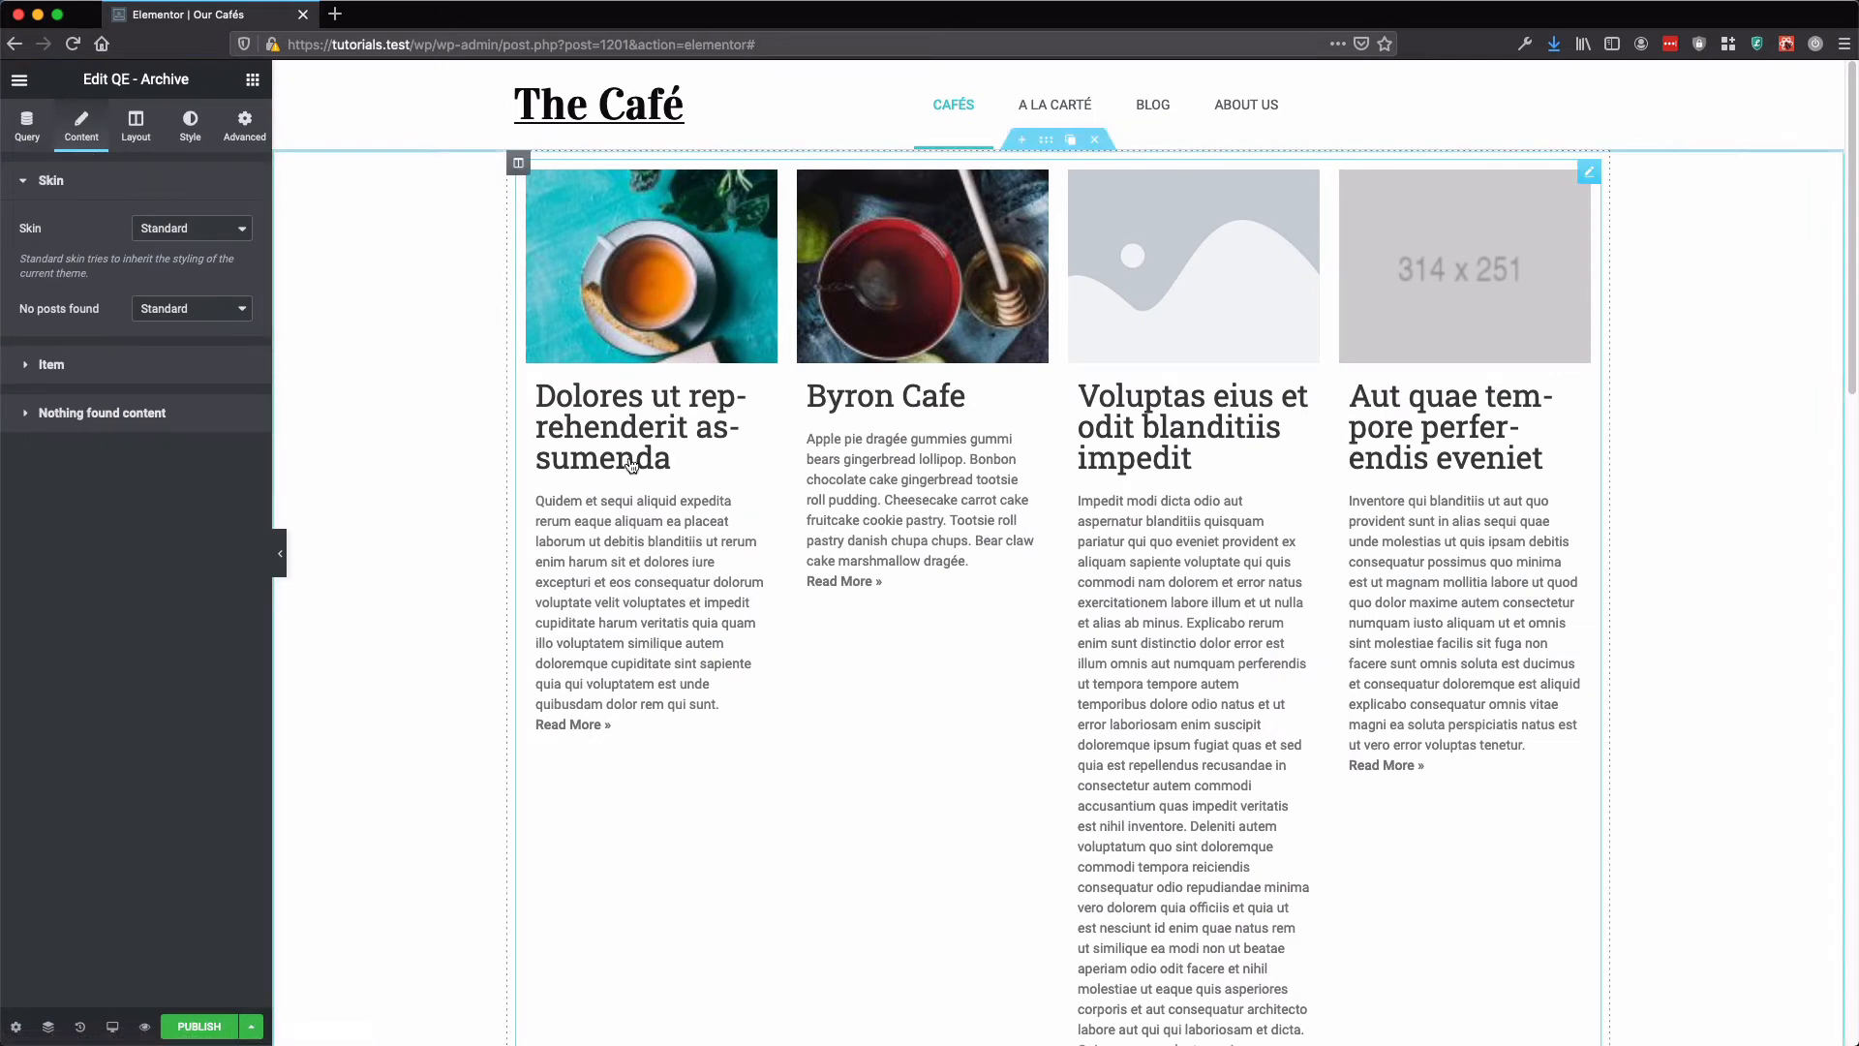
{"action": "left_click", "coordinate": [30, 137]}
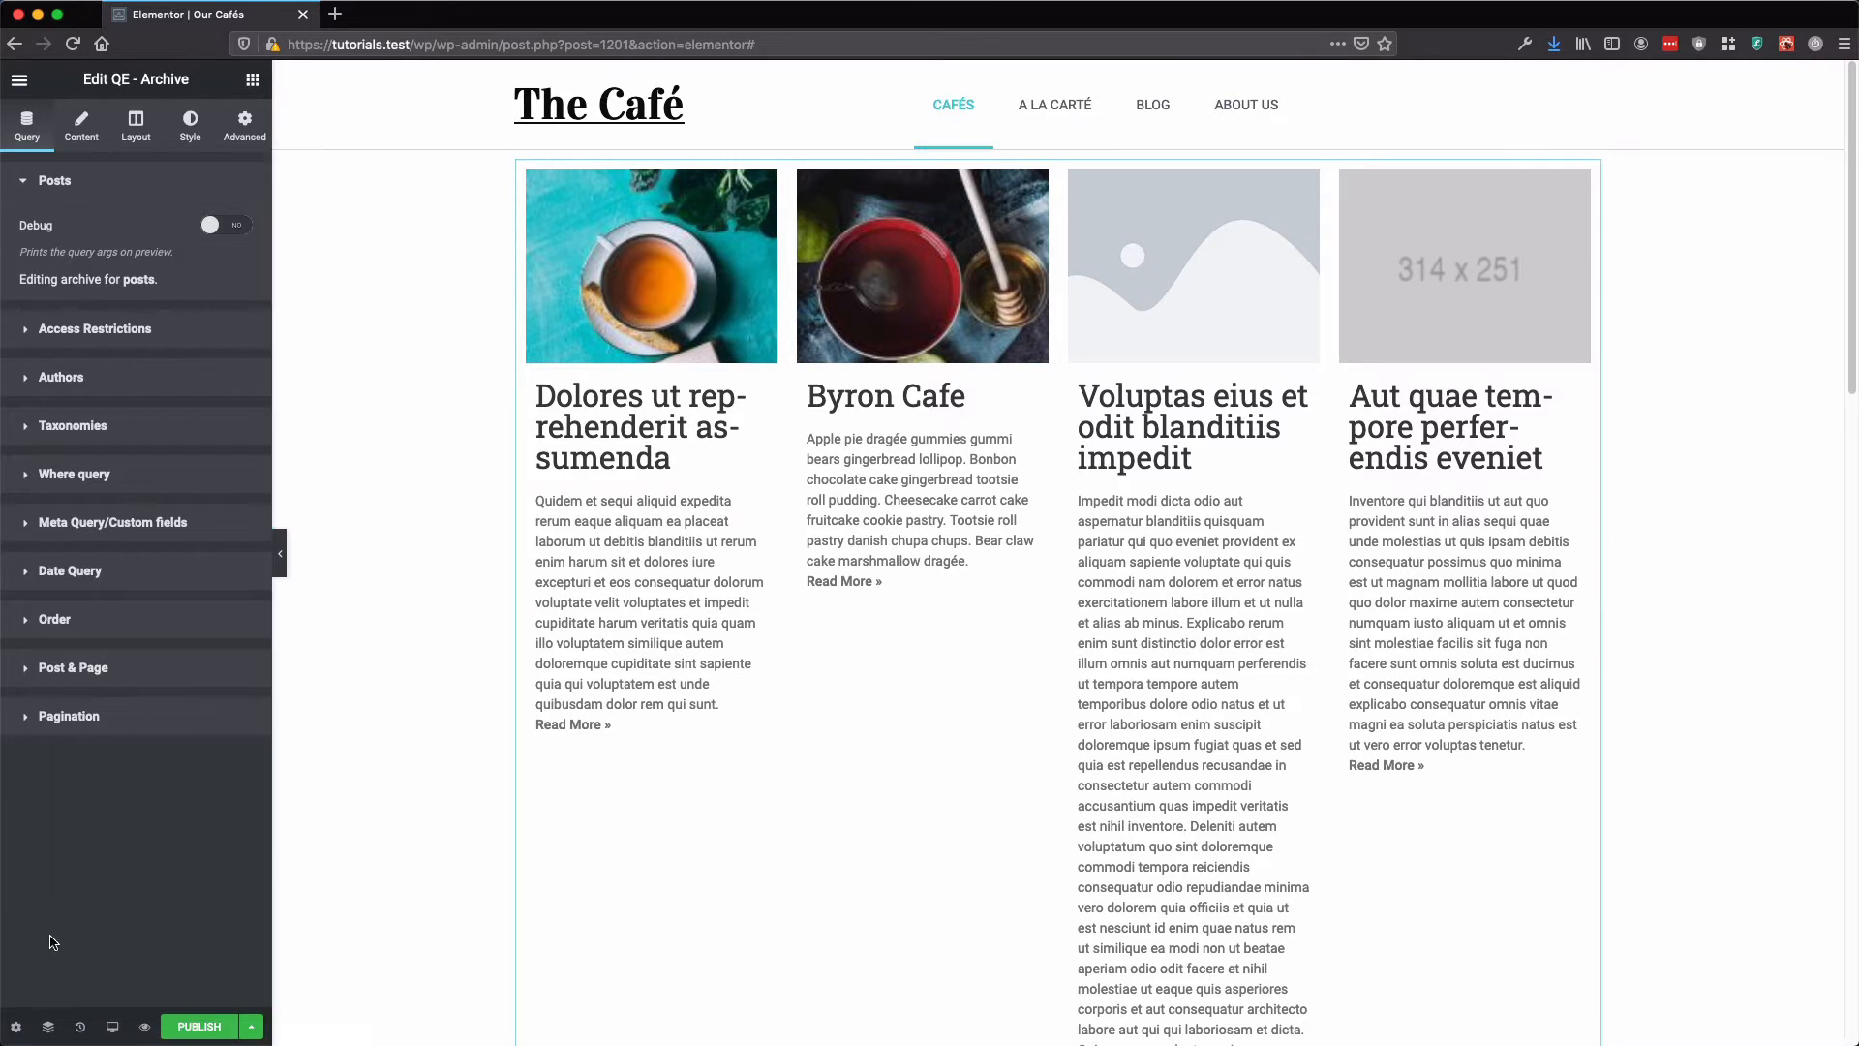
Save the template as a draft and reload the editor to recheck the archive widget's query settings
{"action": "left_click", "coordinate": [251, 1027]}
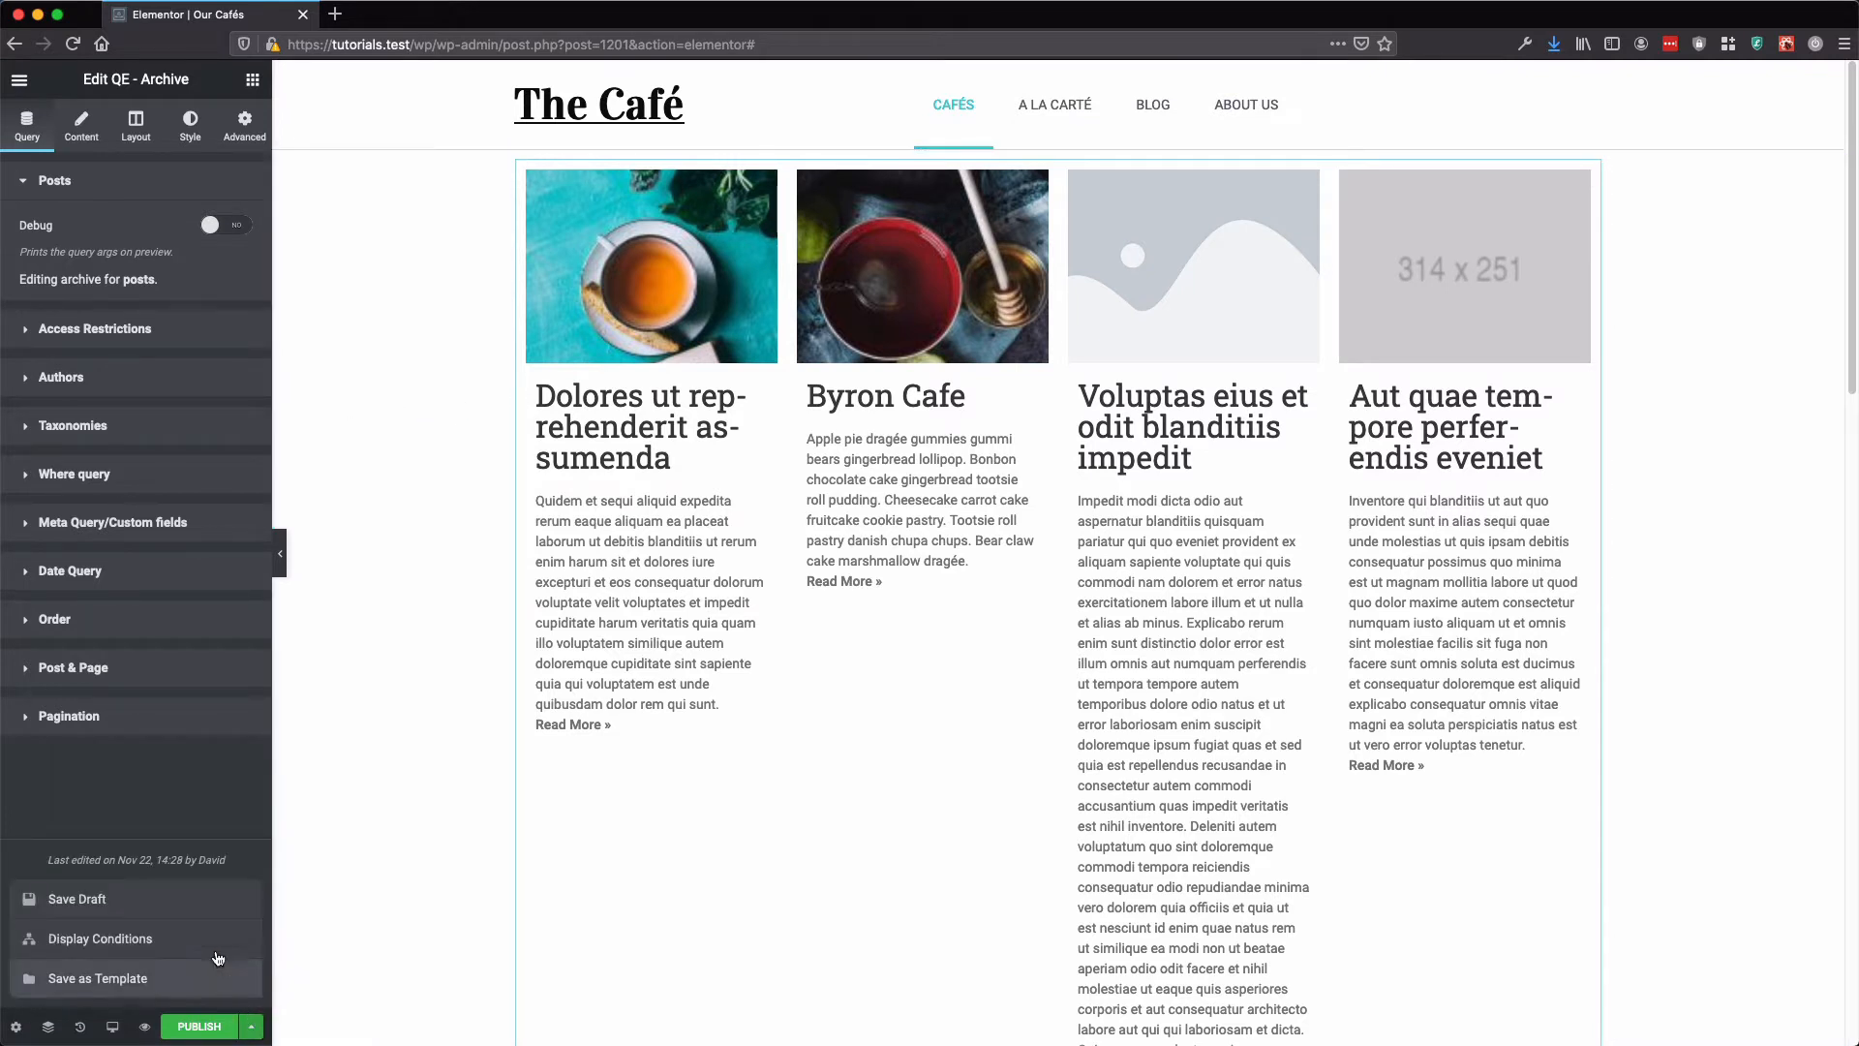
{"action": "left_click", "coordinate": [140, 905]}
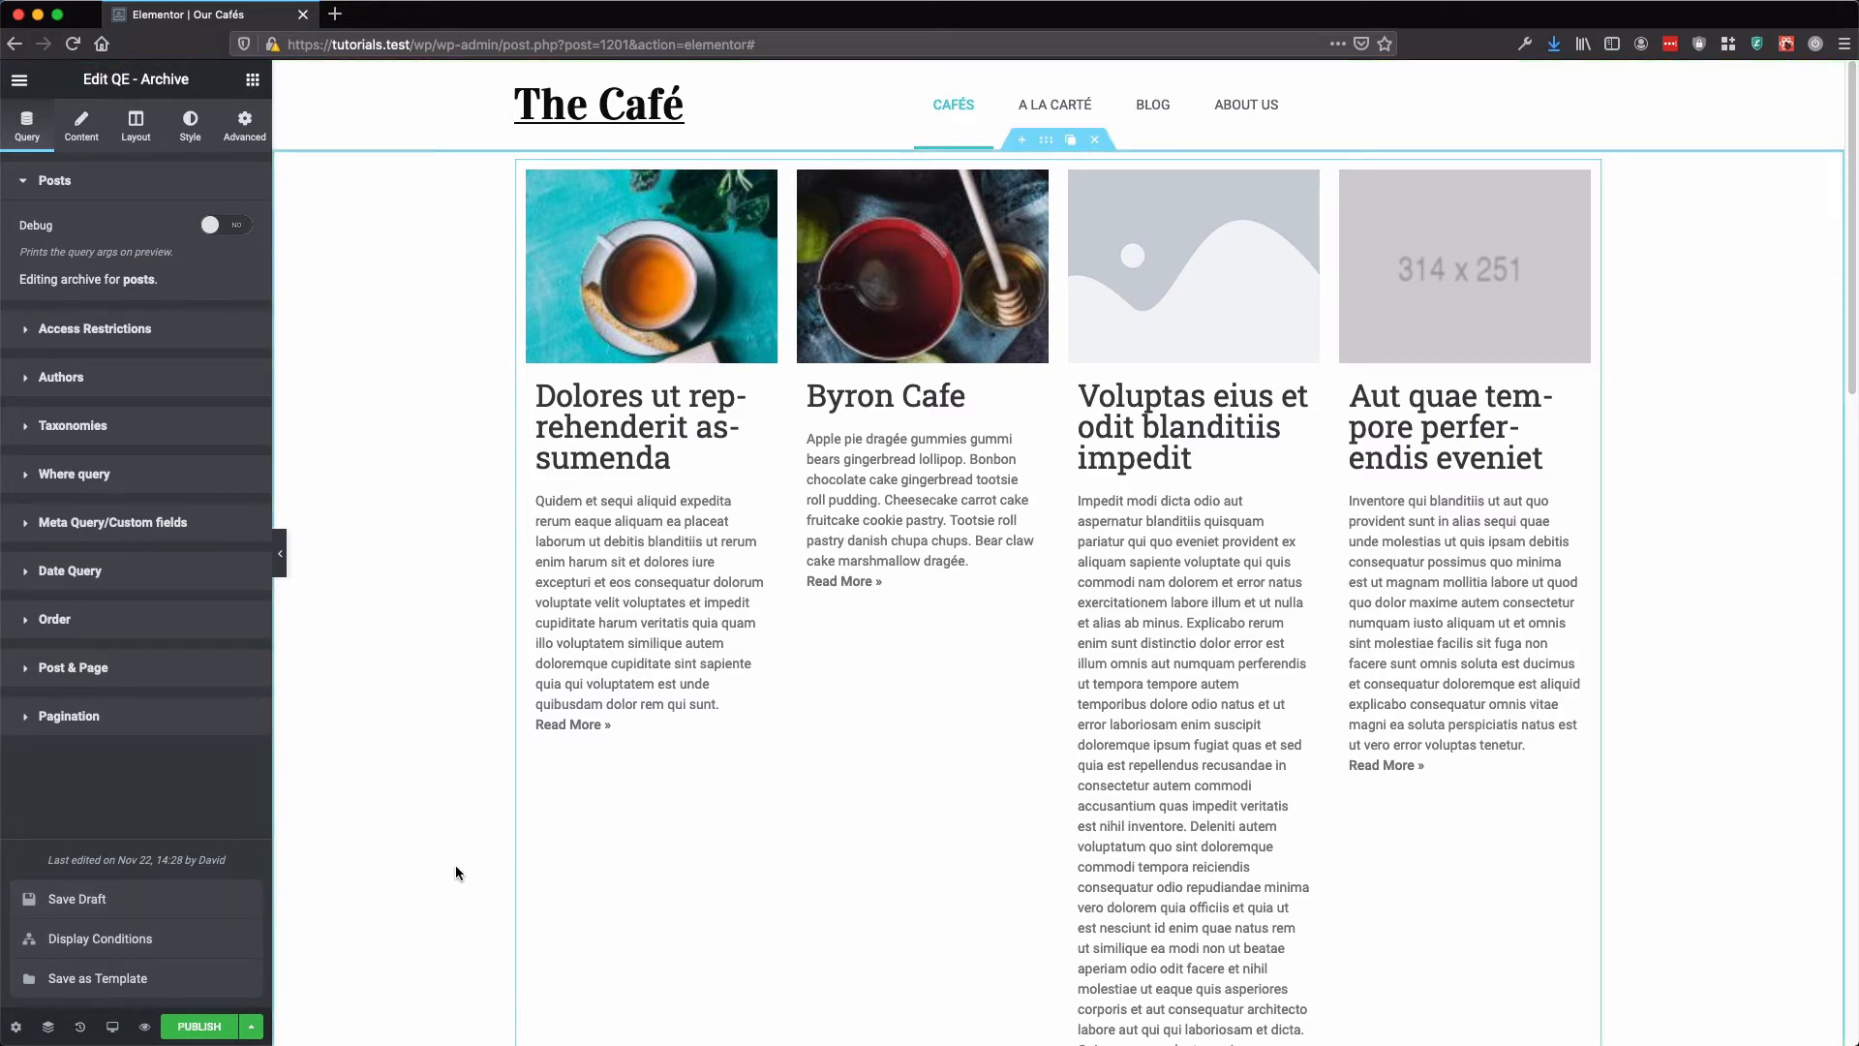
{"action": "key", "text": "super+r"}
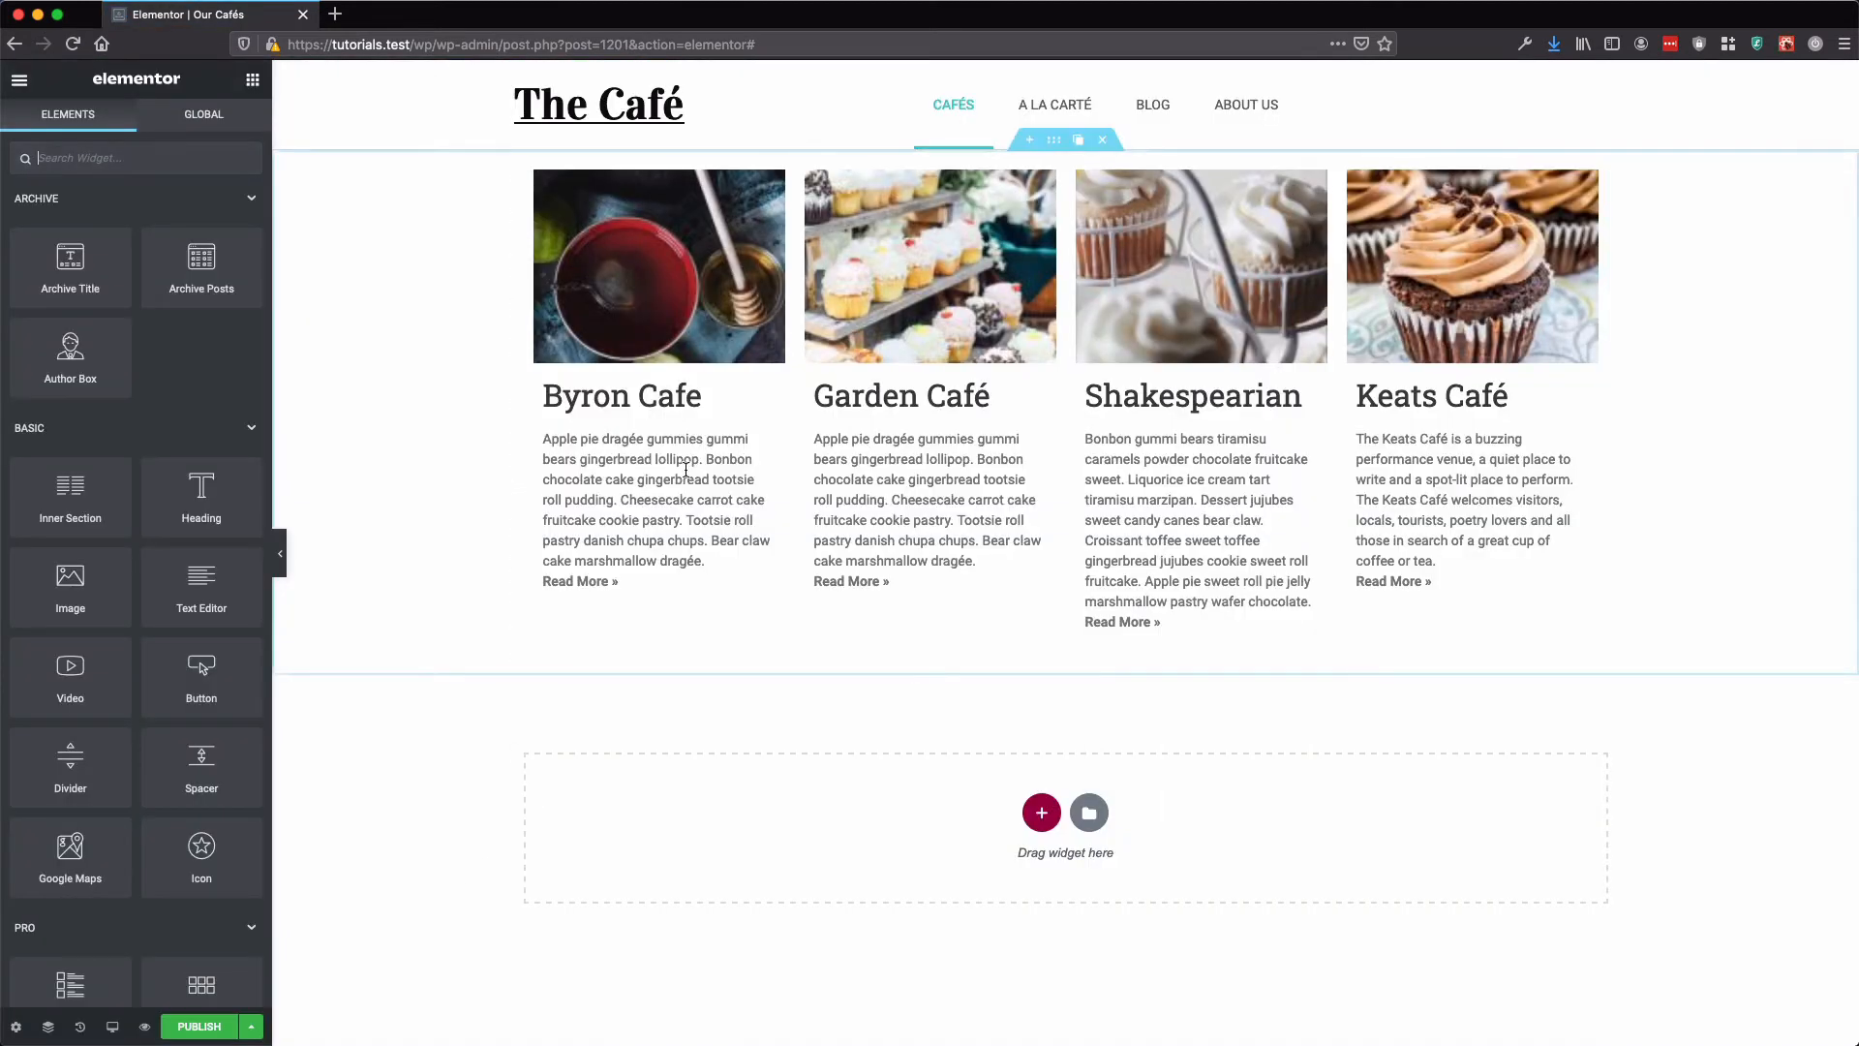
{"action": "left_click", "coordinate": [833, 476]}
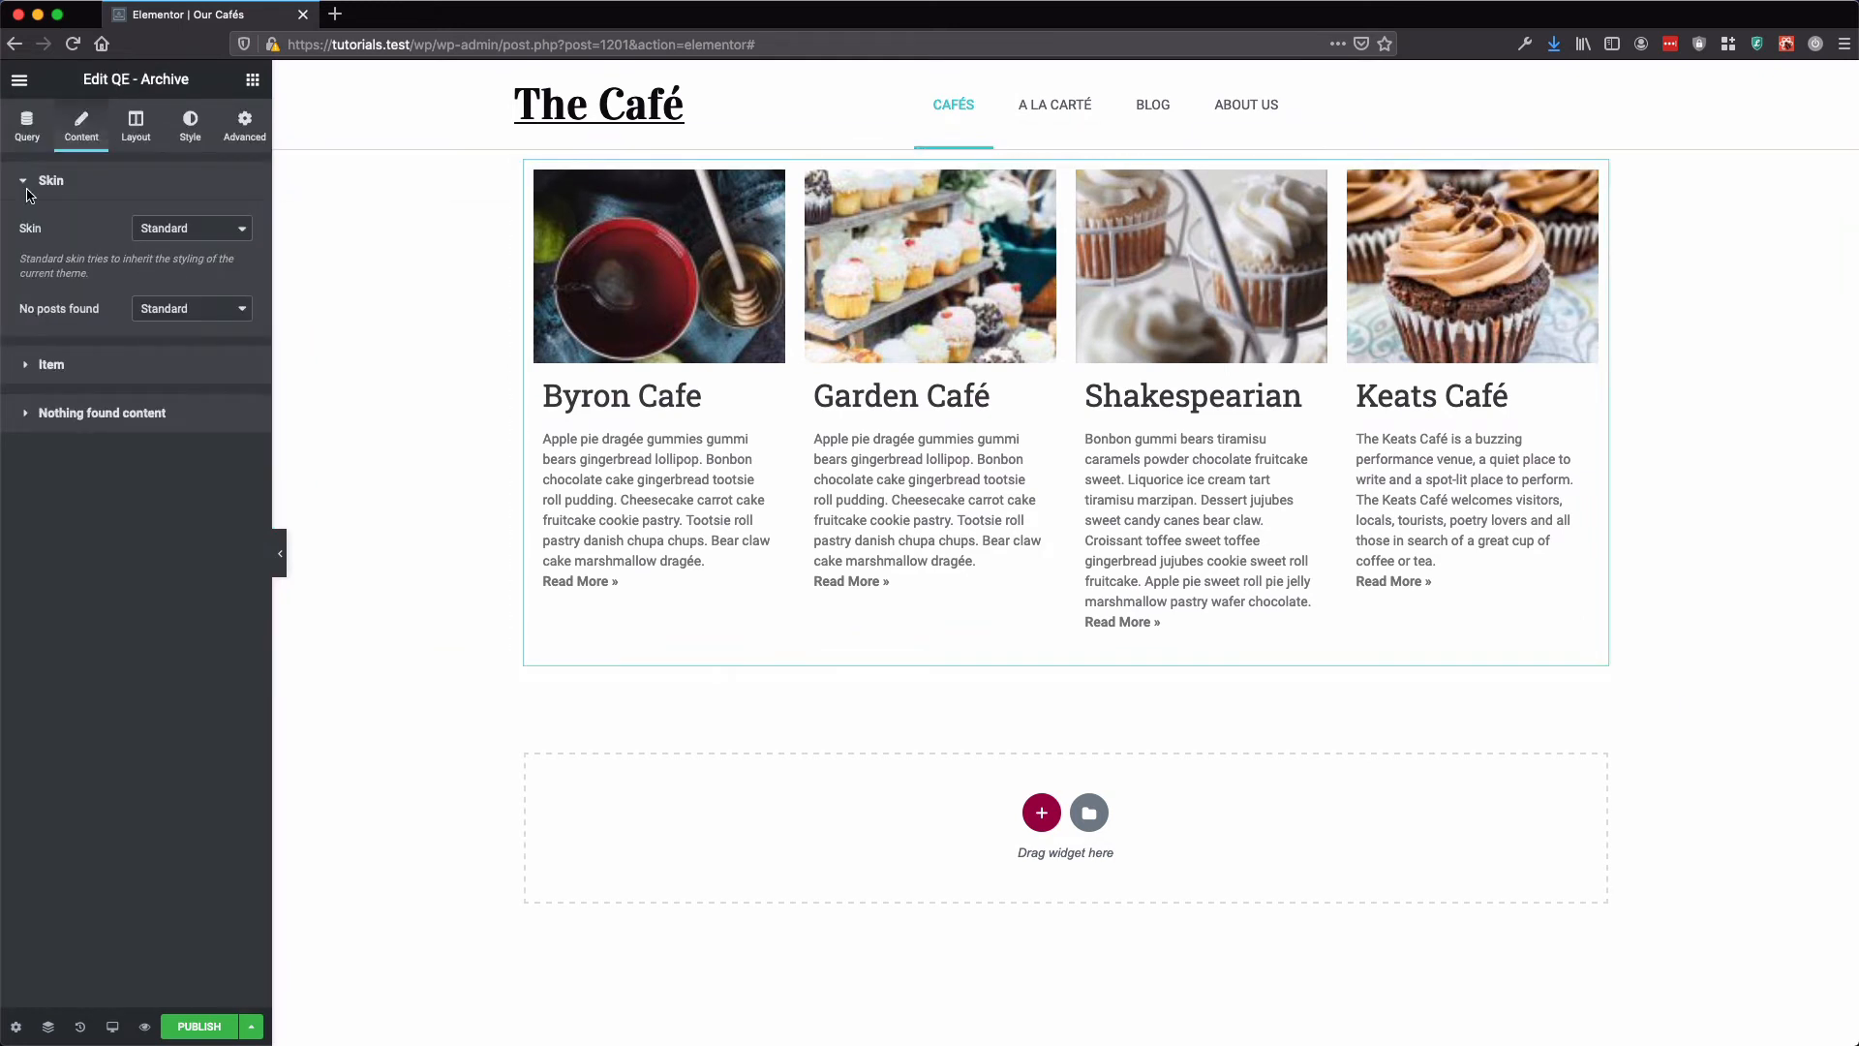
{"action": "left_click", "coordinate": [23, 143]}
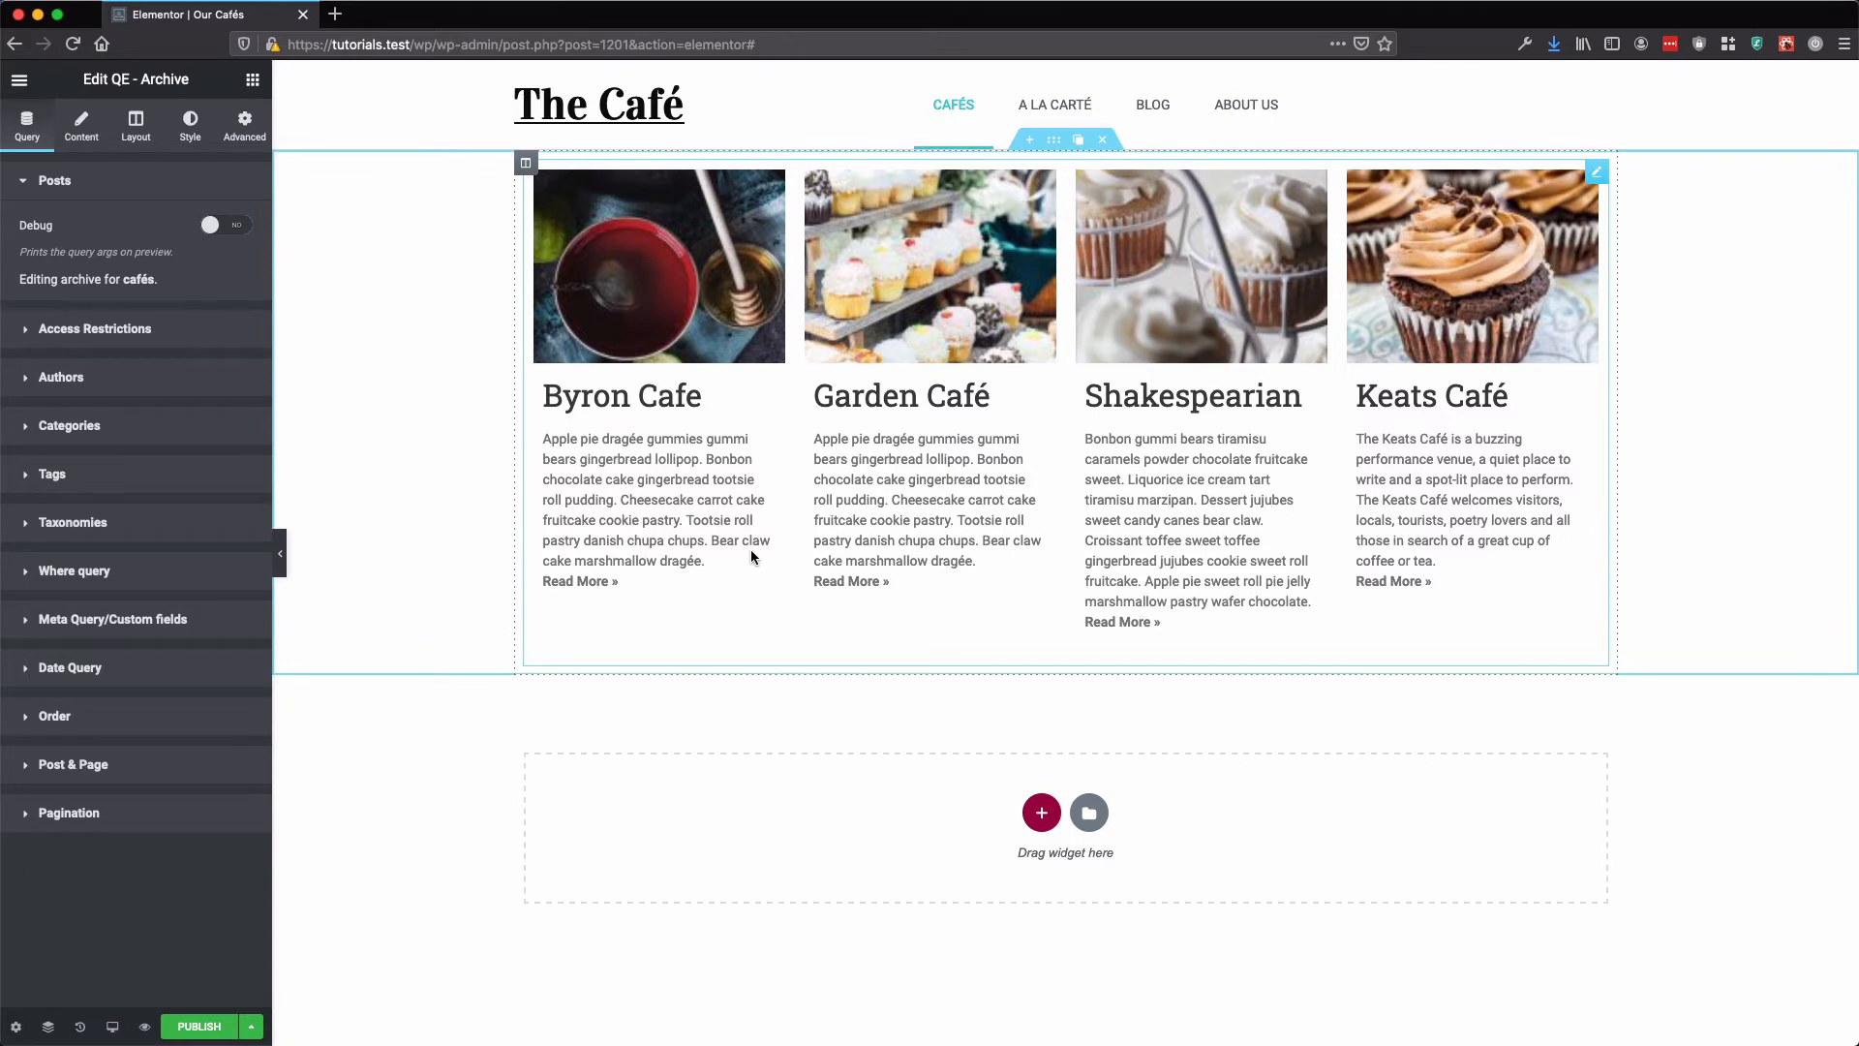
Add a display condition that includes the Cafés Archive
{"action": "left_click", "coordinate": [251, 1027]}
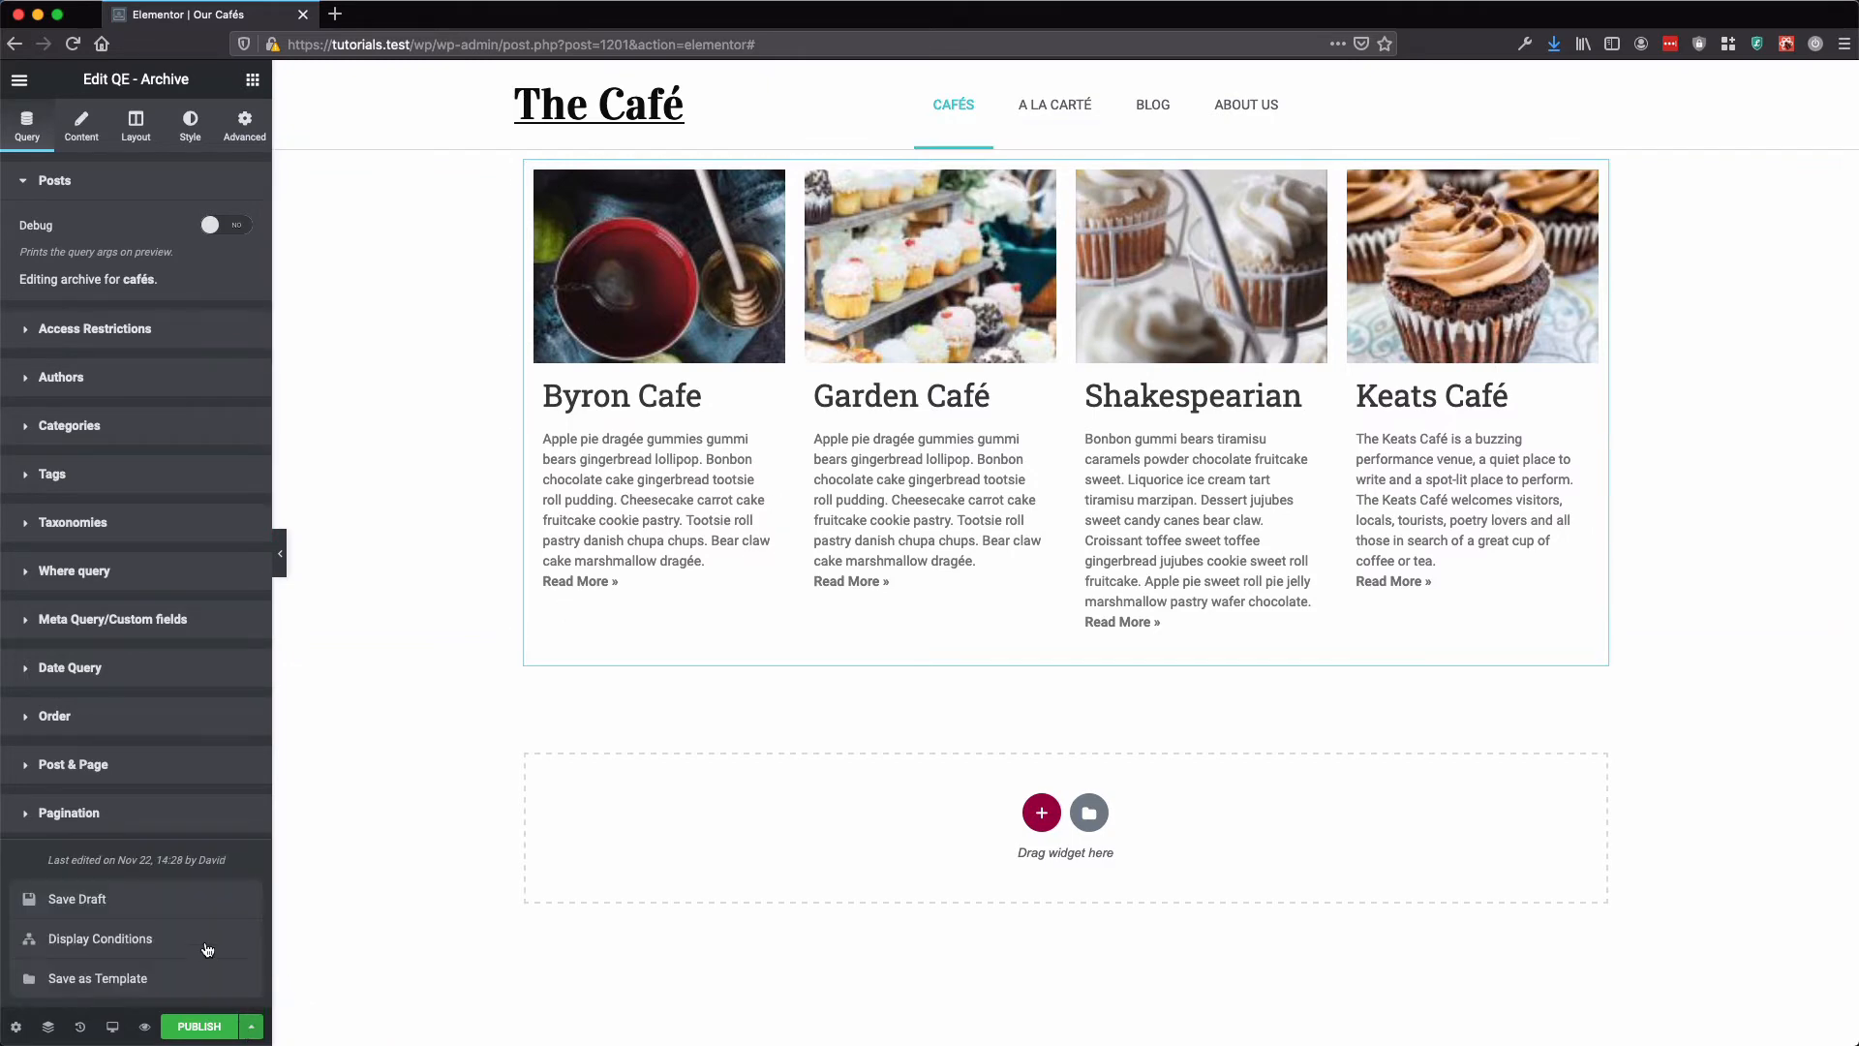
{"action": "left_click", "coordinate": [208, 947]}
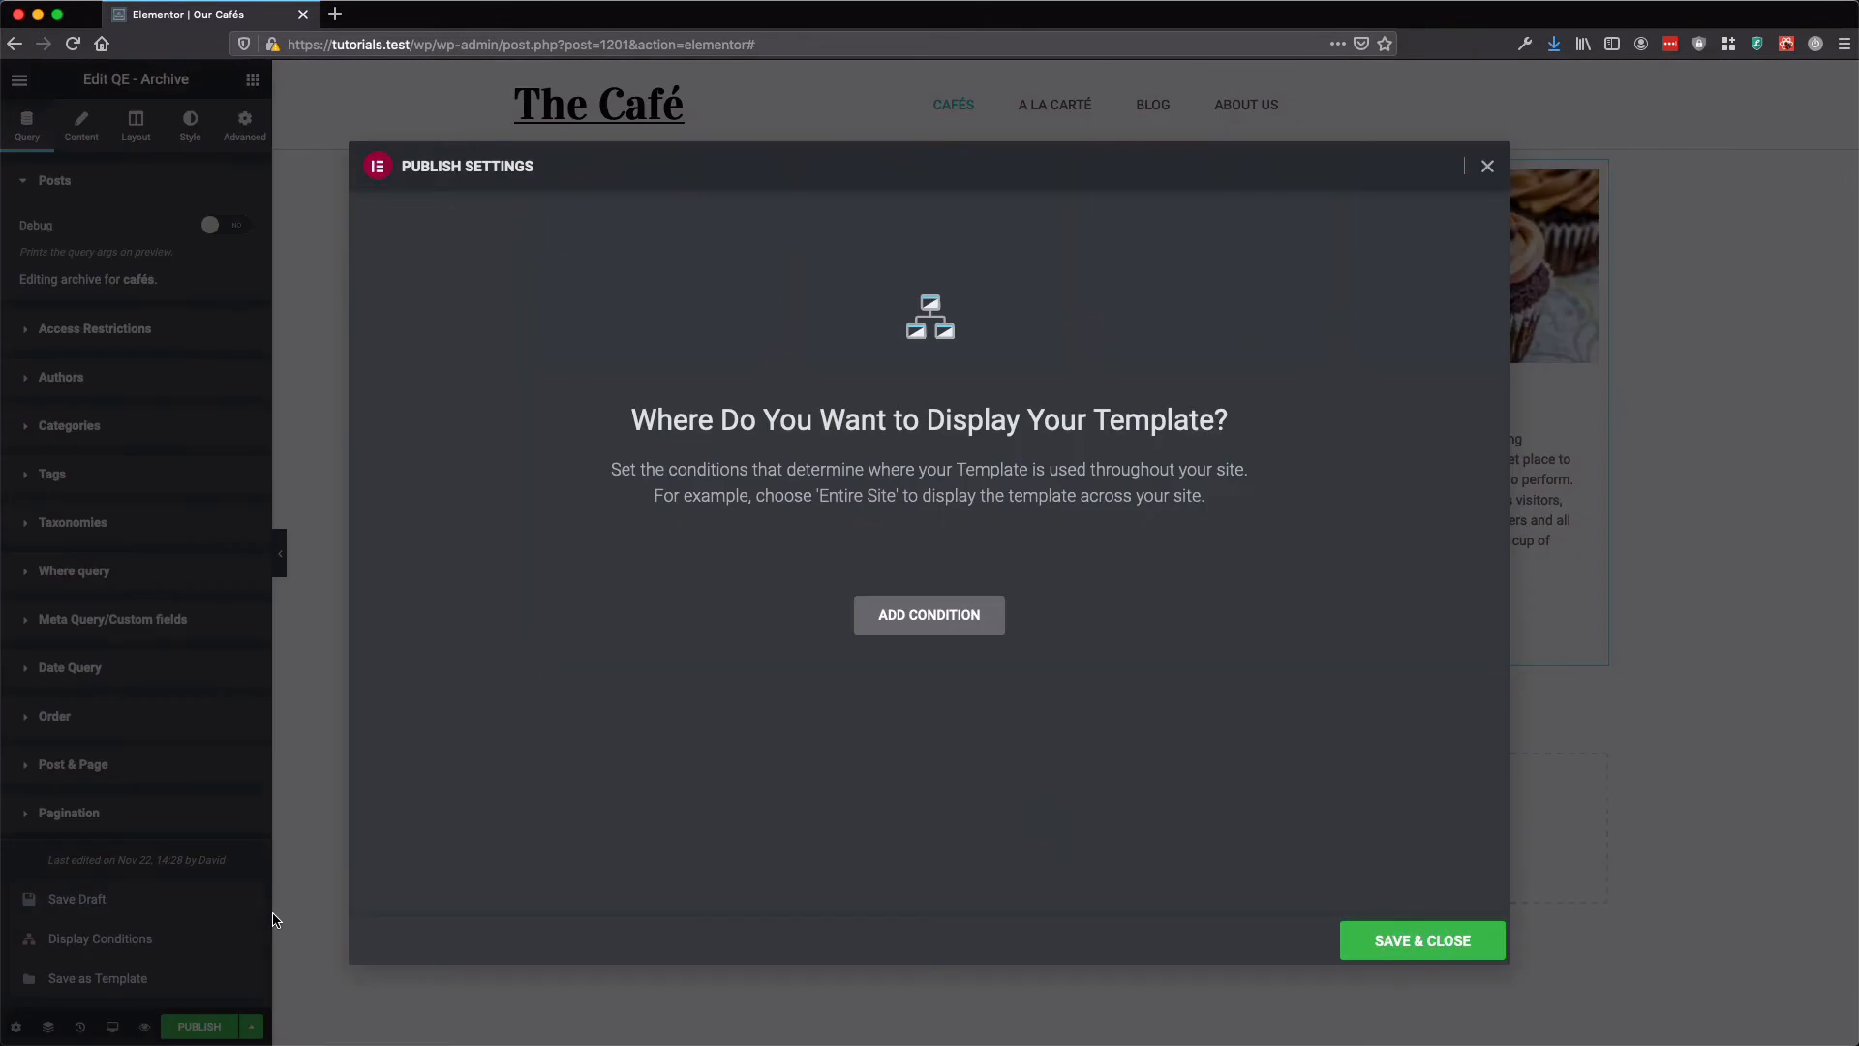
{"action": "left_click", "coordinate": [954, 610]}
{"action": "left_click", "coordinate": [746, 583]}
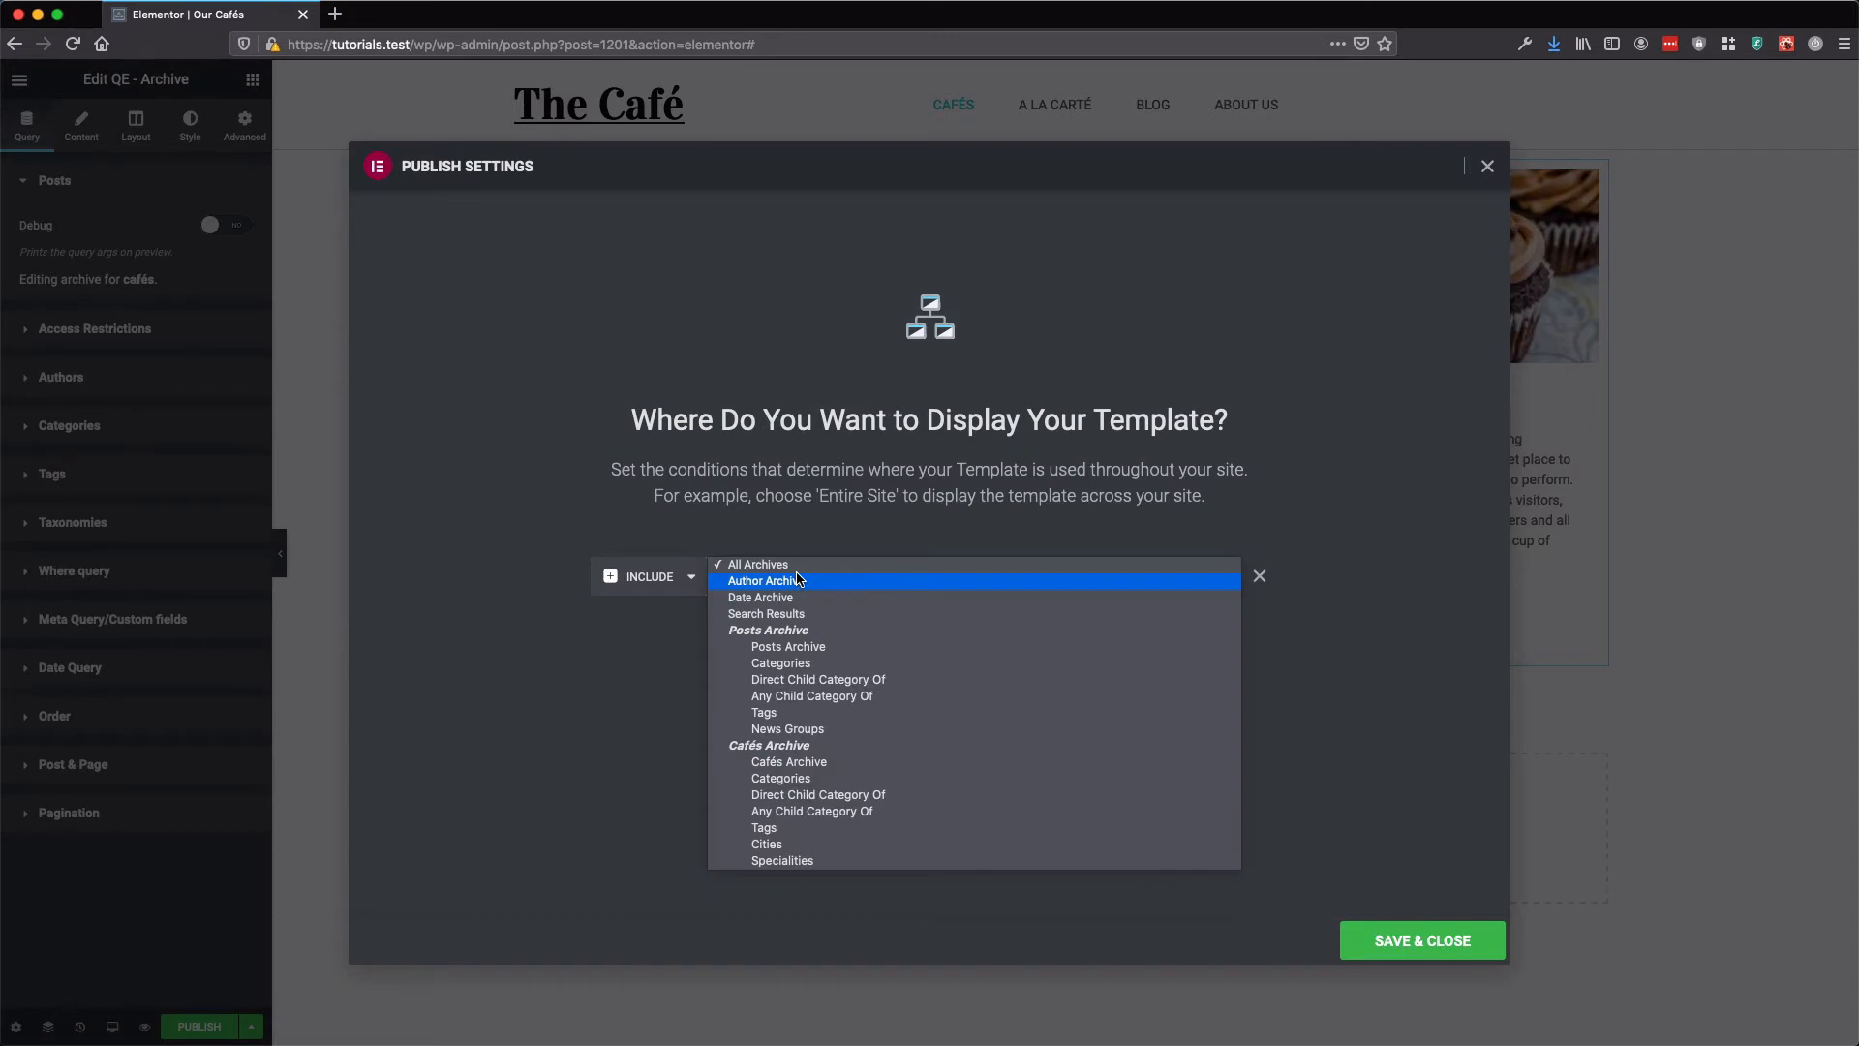
{"action": "left_click", "coordinate": [800, 767]}
Add a second display condition that excludes Search Results, and save the publish settings
{"action": "left_click", "coordinate": [949, 671]}
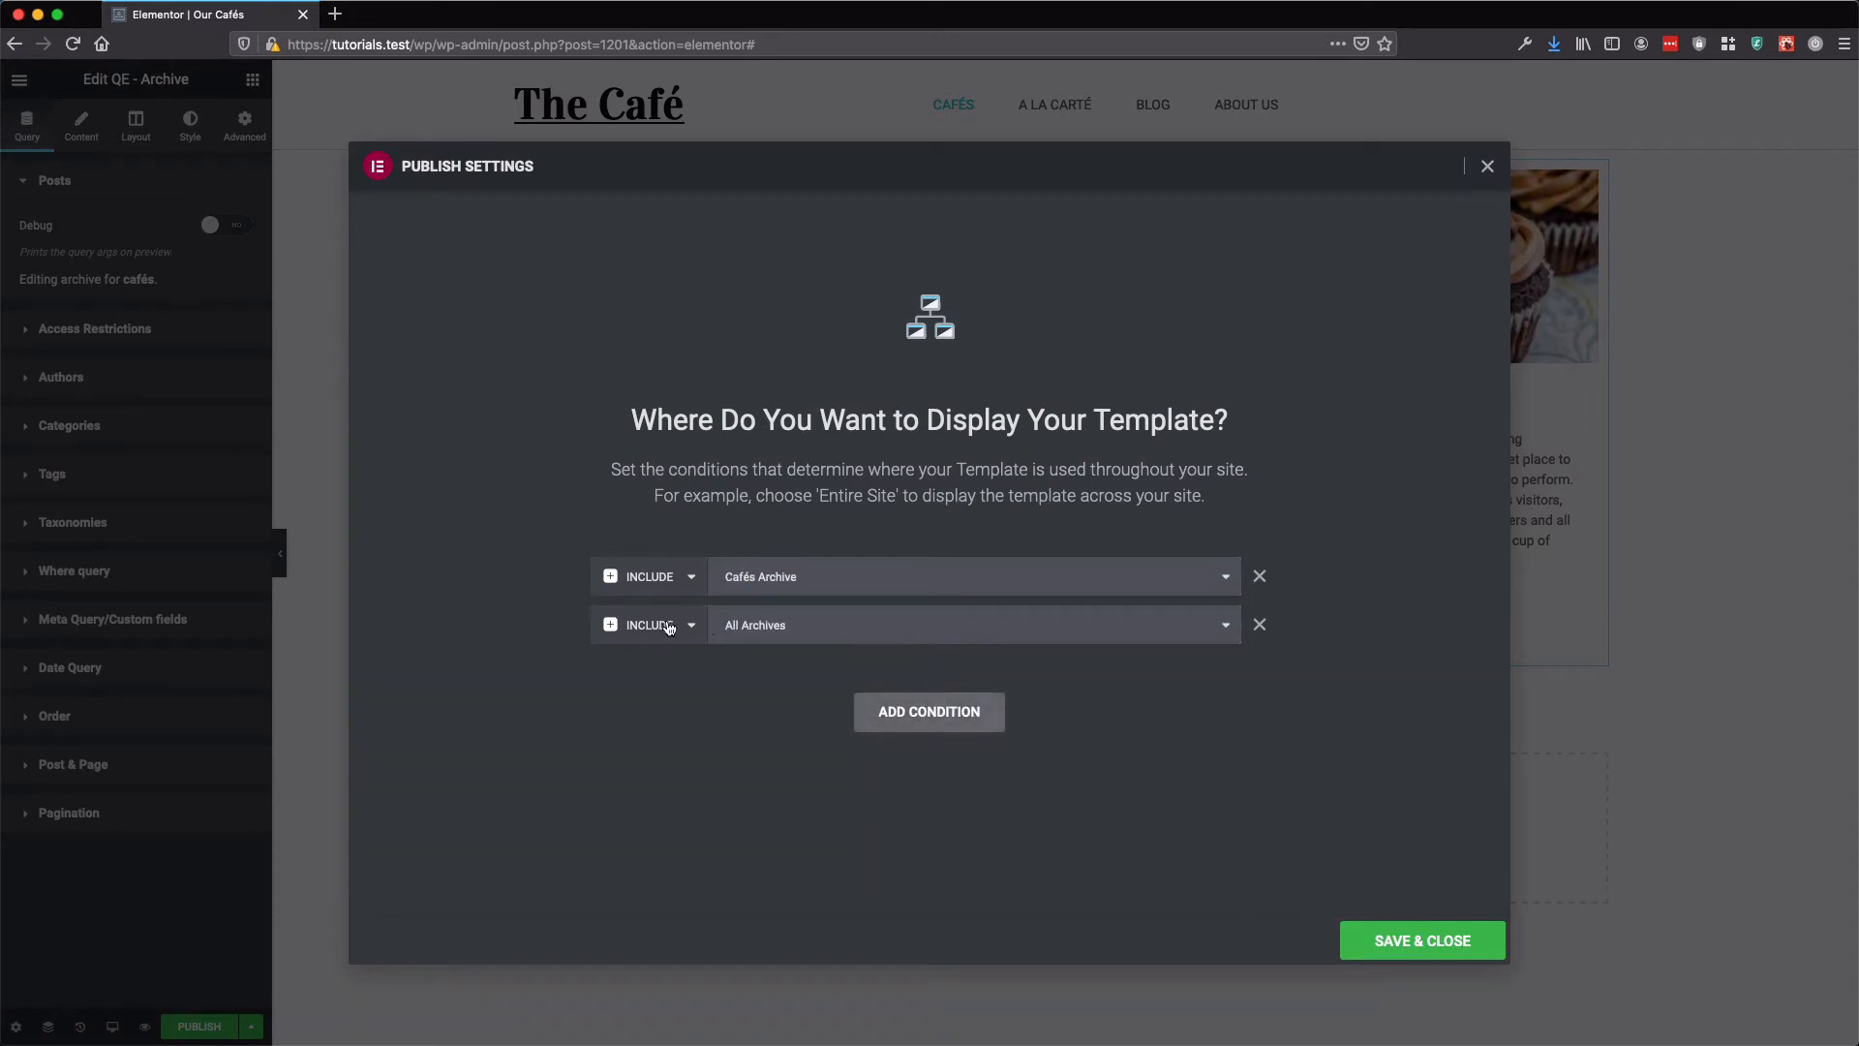
{"action": "left_click", "coordinate": [668, 627]}
{"action": "left_click", "coordinate": [664, 636]}
{"action": "left_click", "coordinate": [811, 627]}
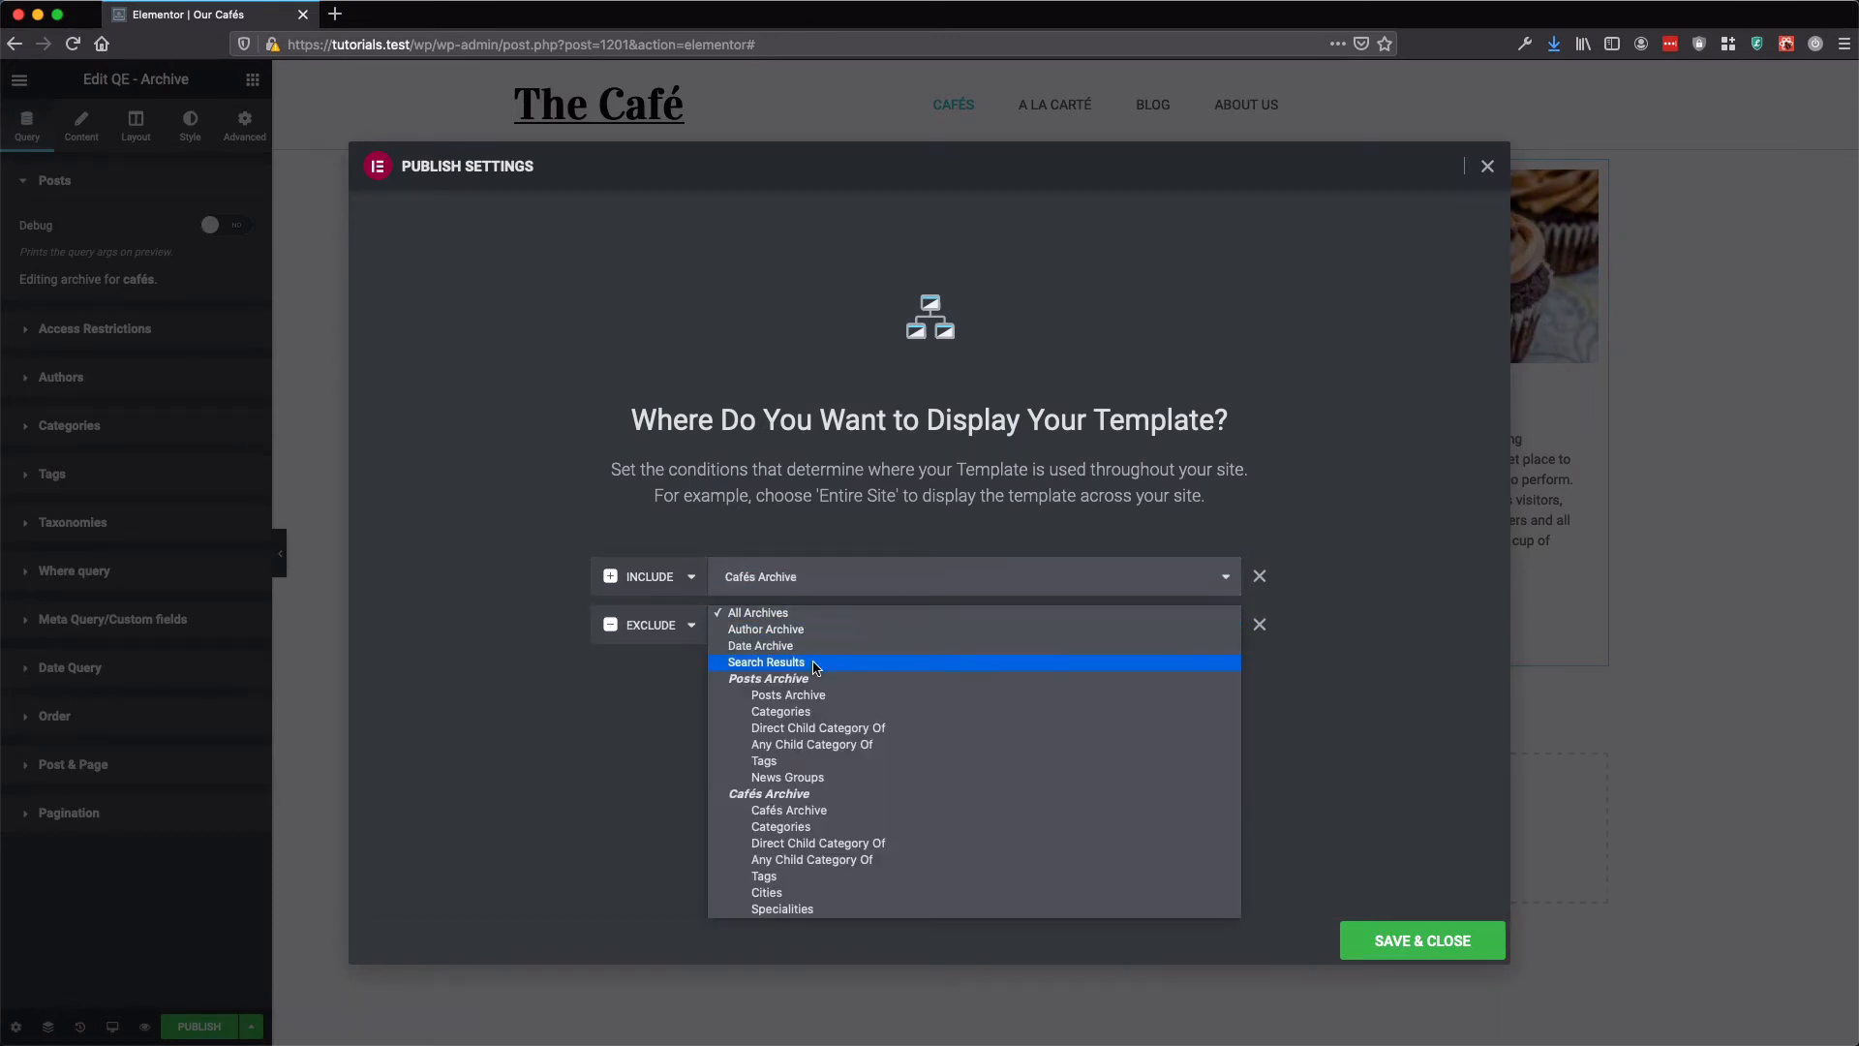
{"action": "left_click", "coordinate": [814, 663]}
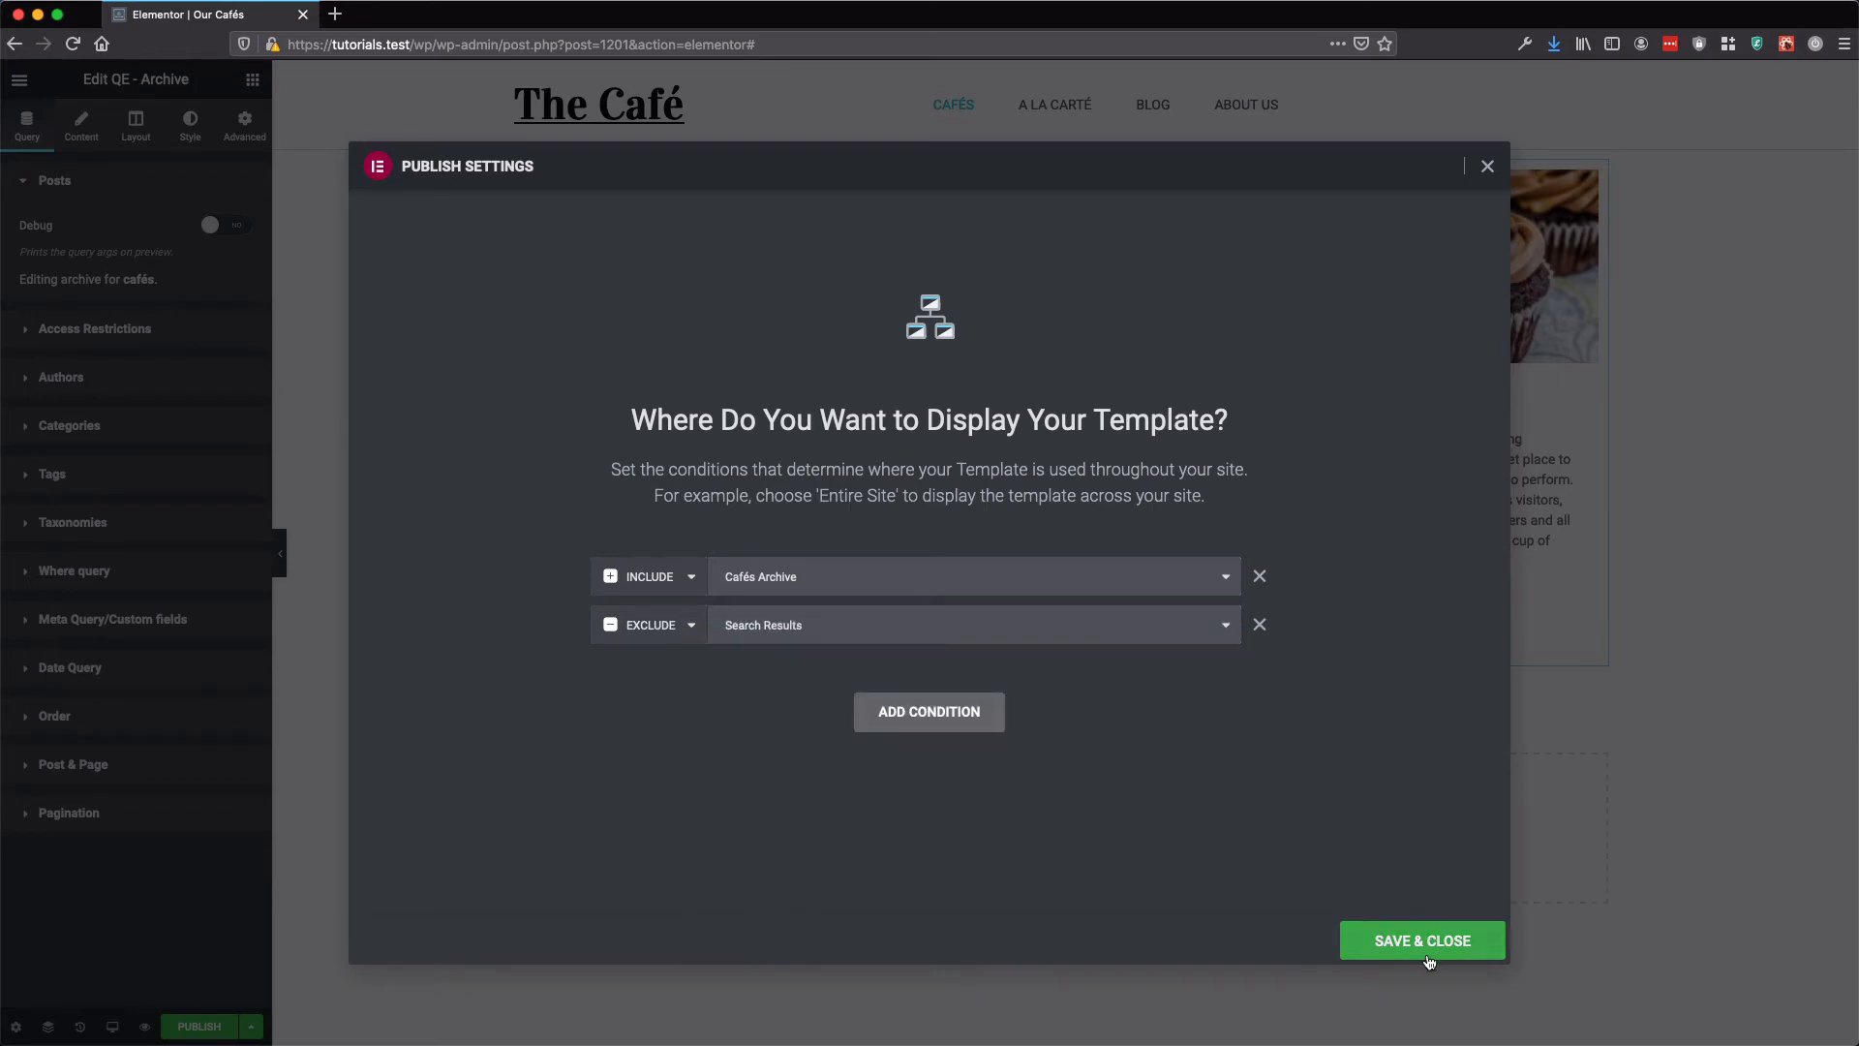
{"action": "left_click", "coordinate": [1428, 954]}
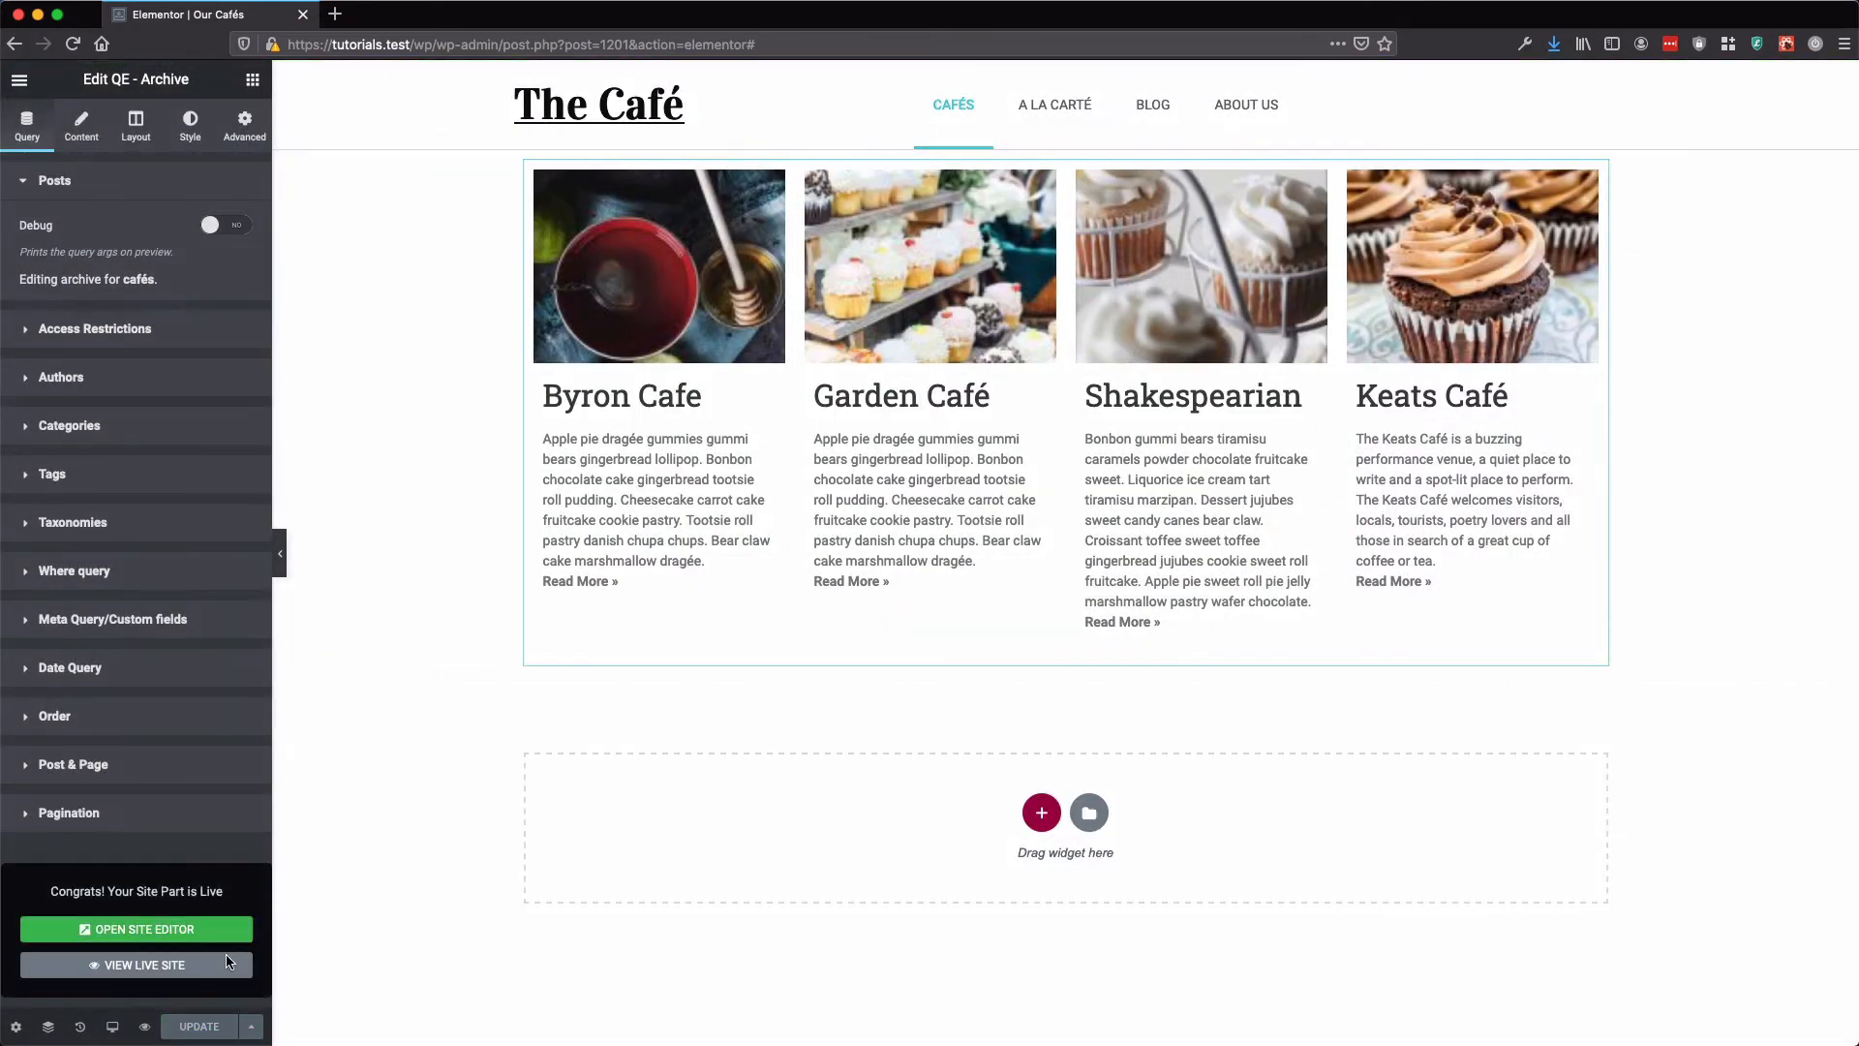
View the published template on the live site and open the Cafés page from the site navigation
{"action": "left_click", "coordinate": [206, 968]}
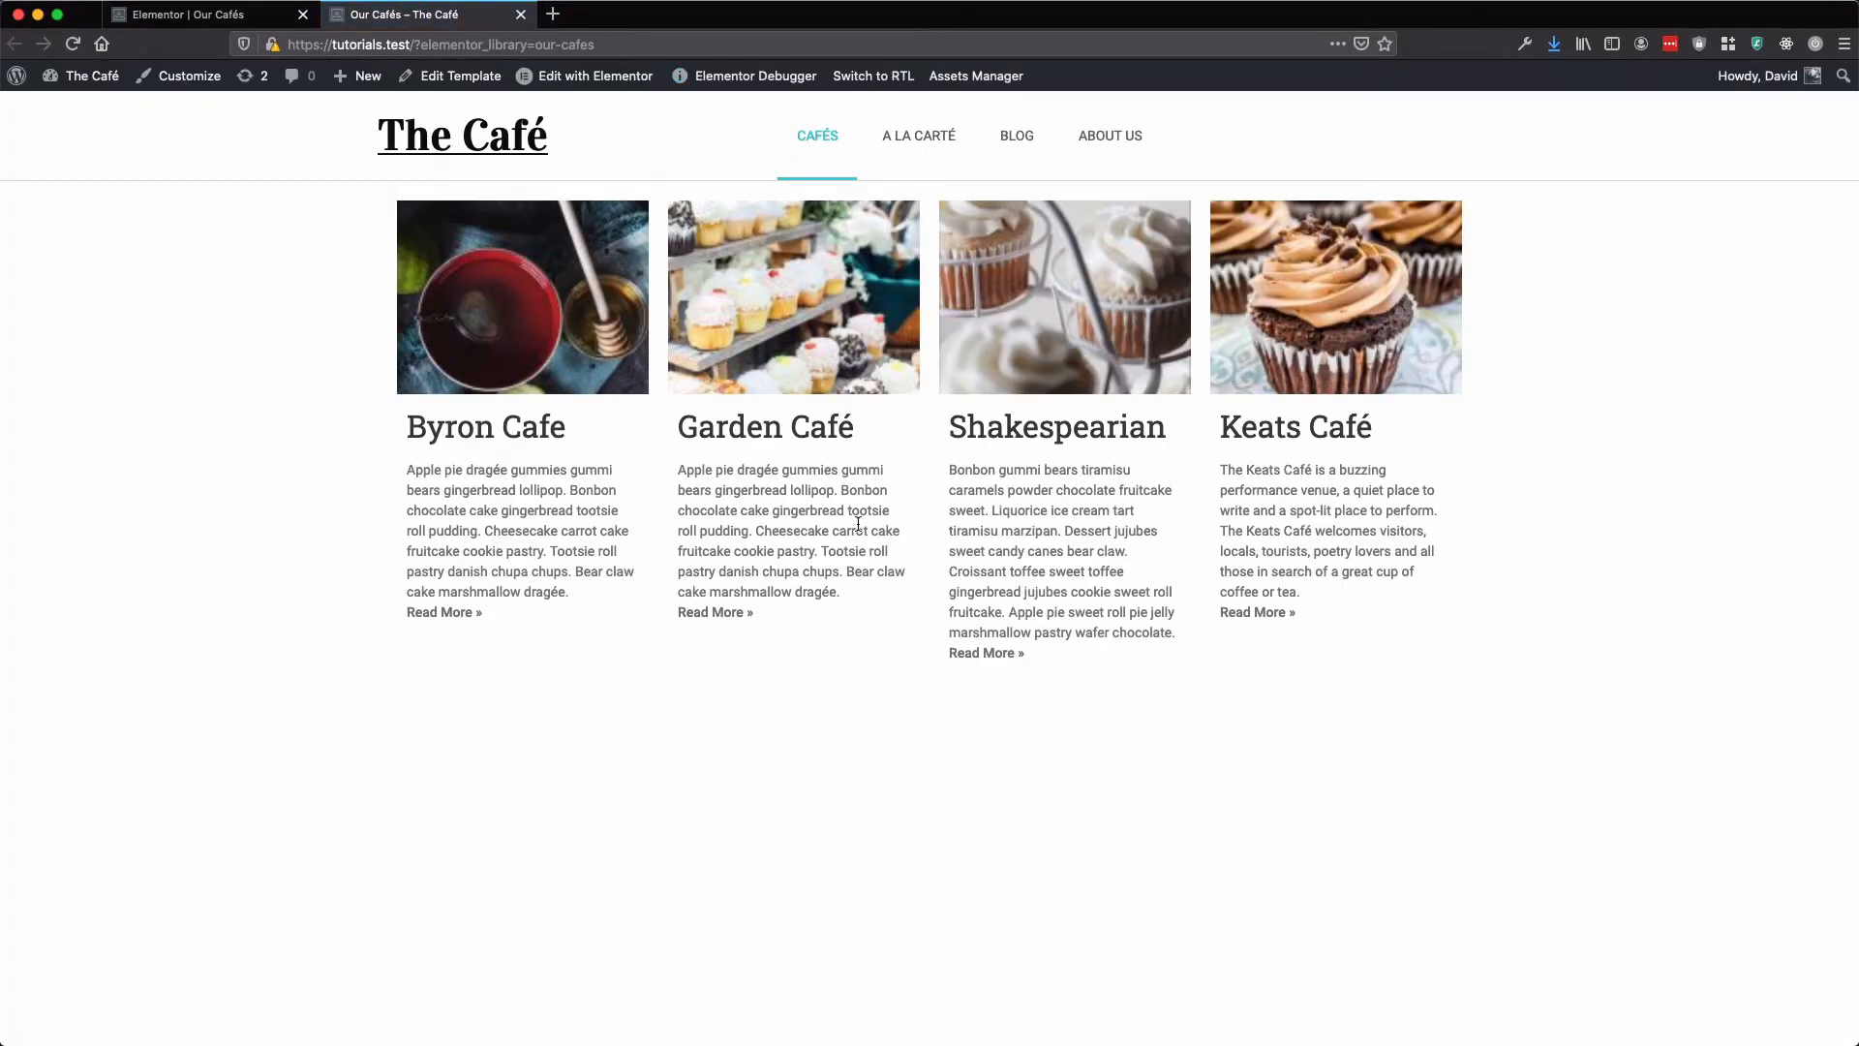
{"action": "left_click", "coordinate": [799, 144]}
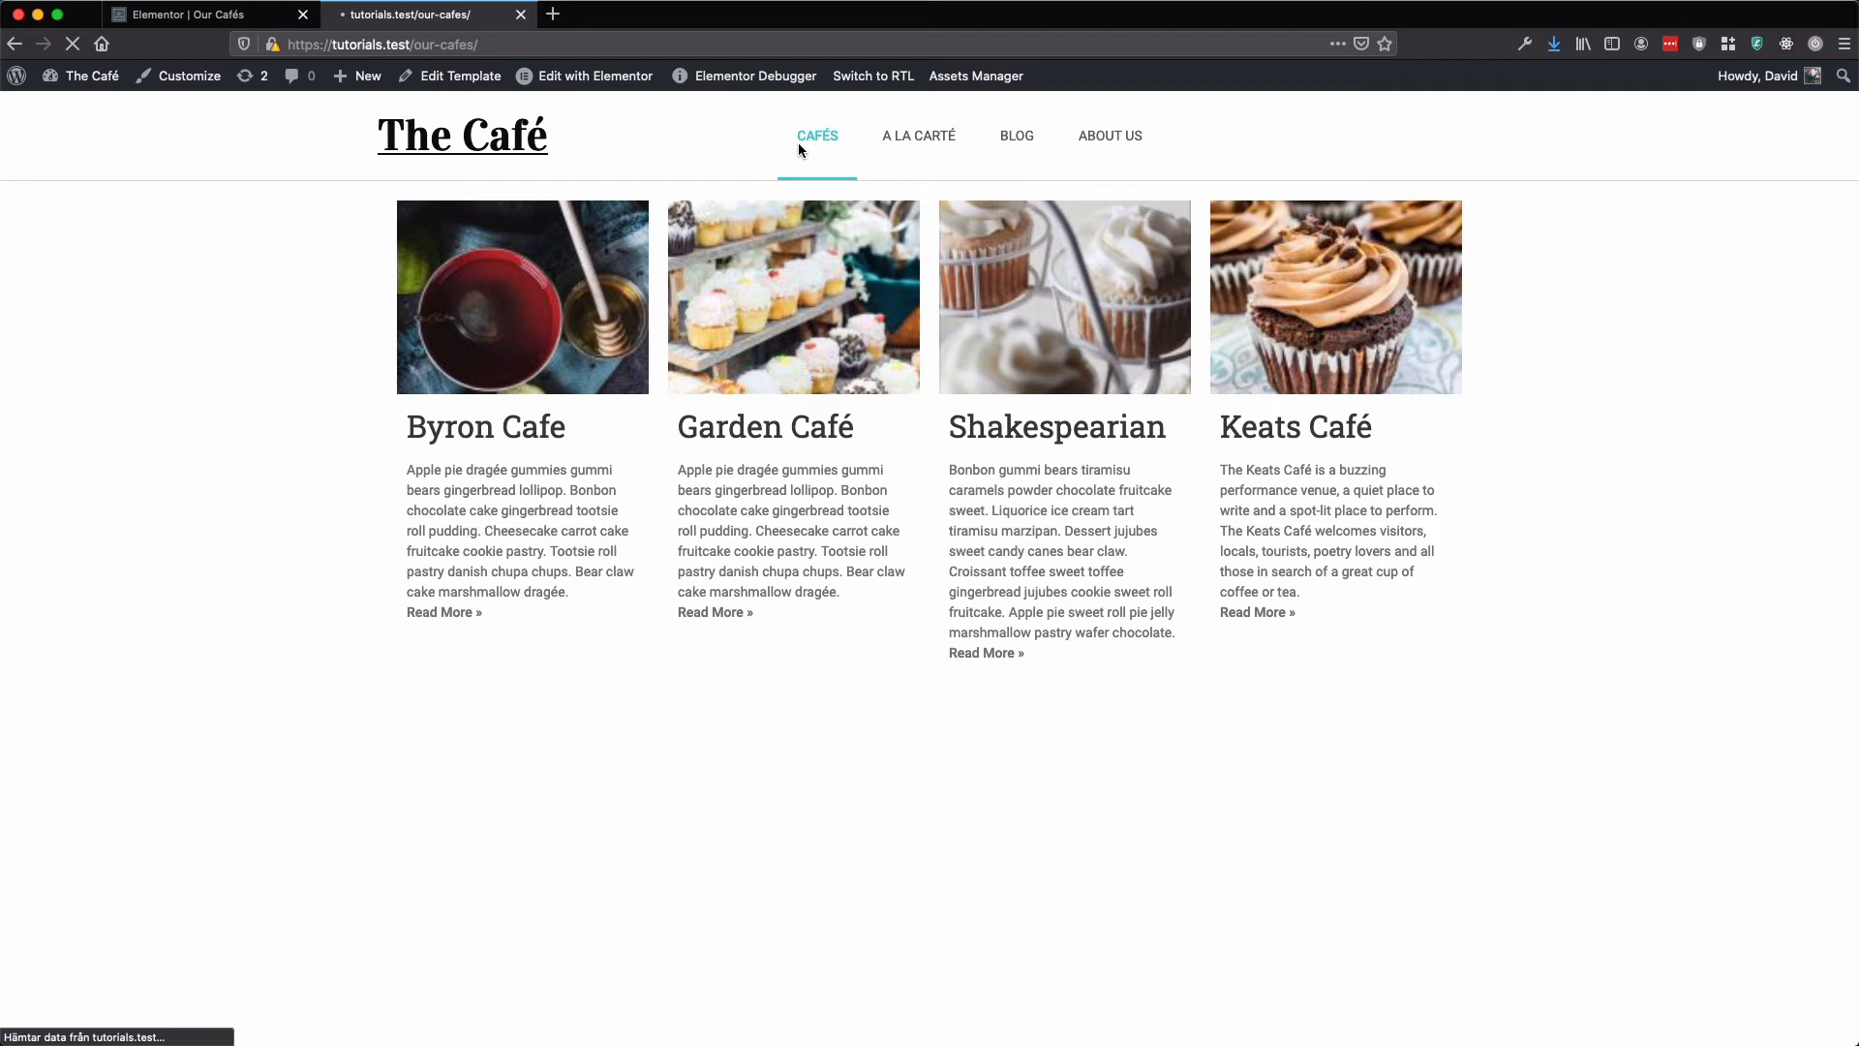
Back in the template editor, set the archive widget to order by Title with ASC as the default order, and update the template
{"action": "left_click", "coordinate": [227, 19]}
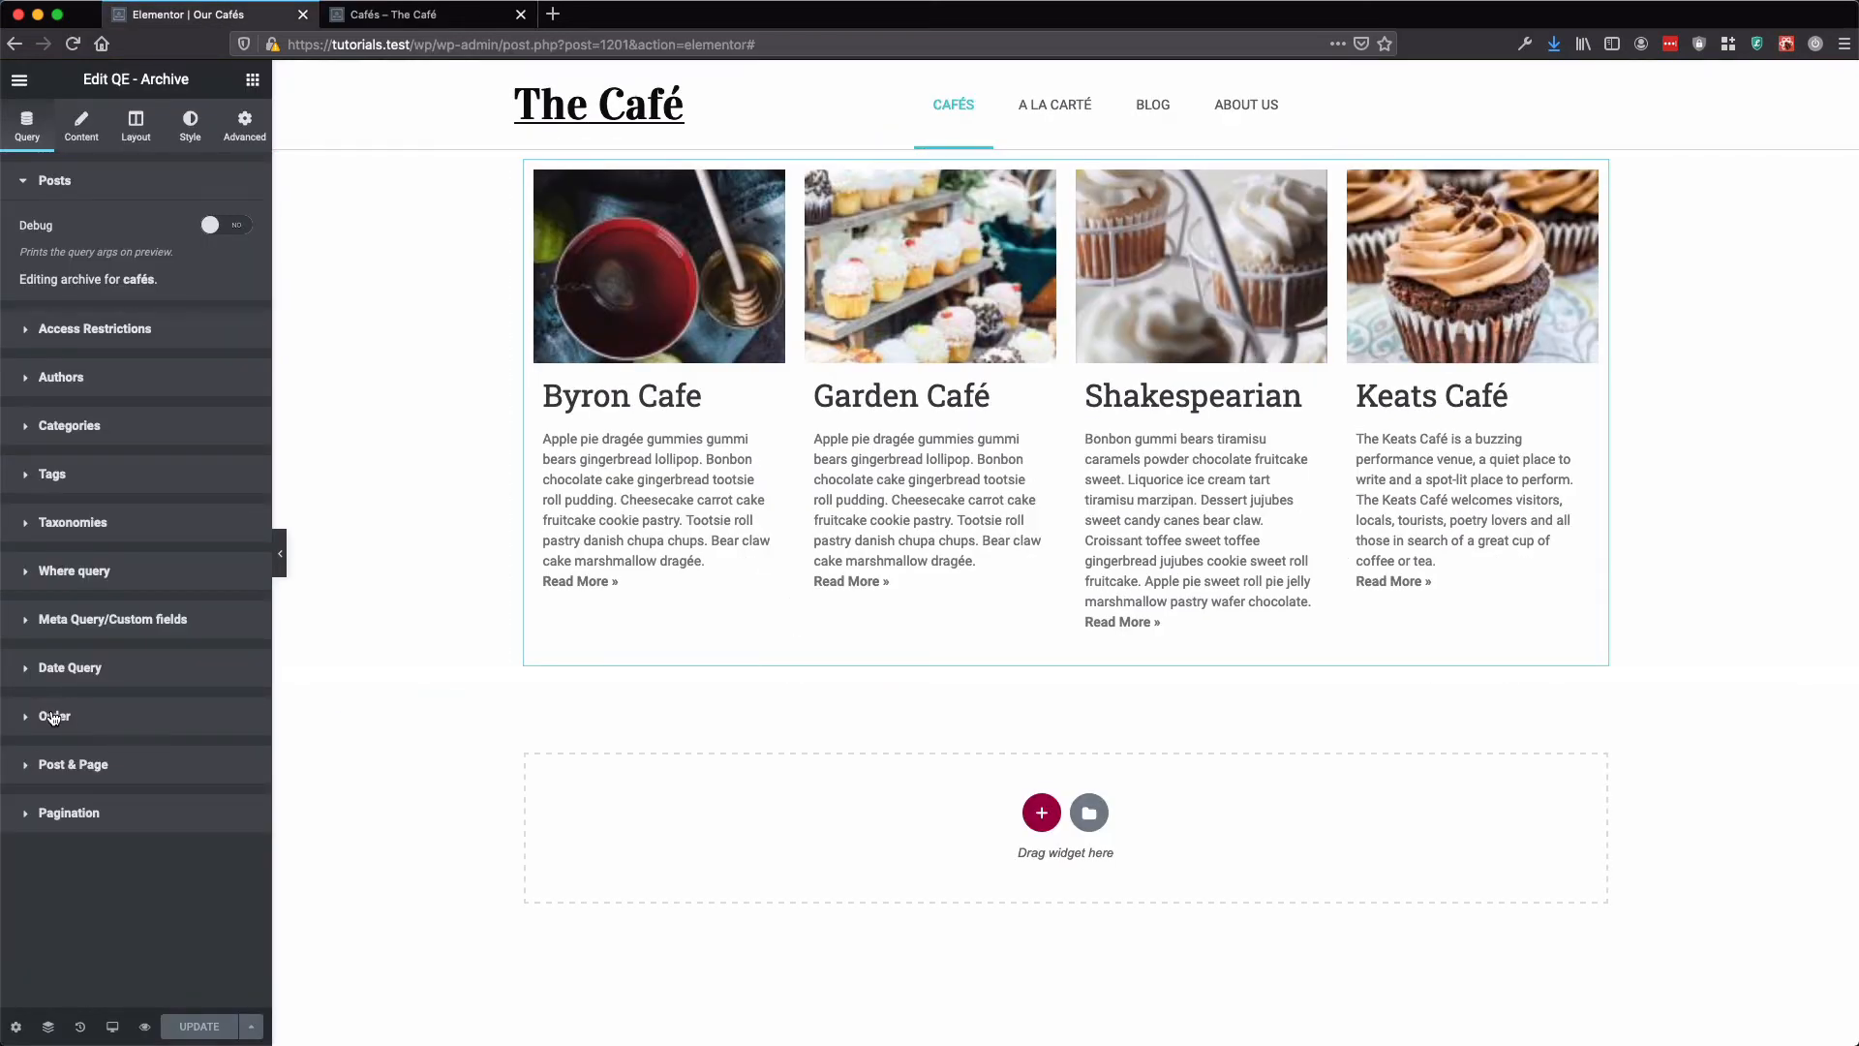
{"action": "left_click", "coordinate": [126, 721]}
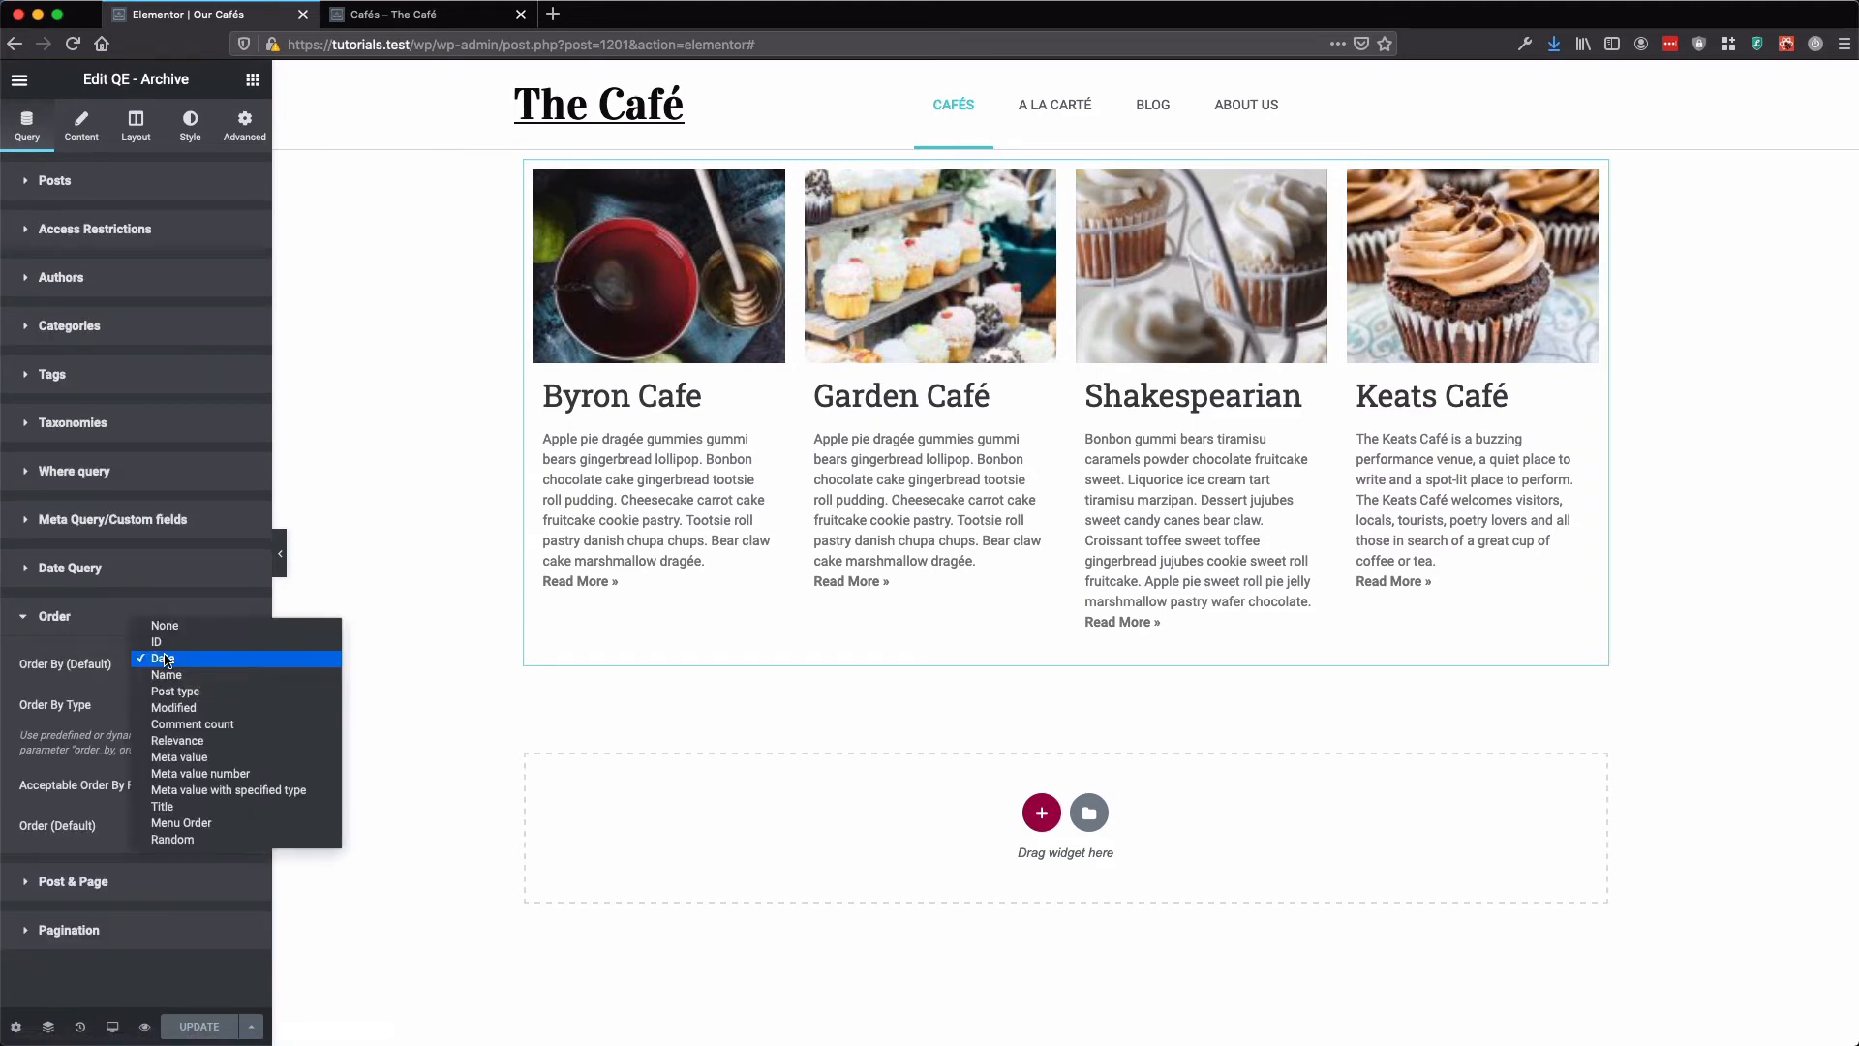
{"action": "left_click", "coordinate": [165, 663]}
{"action": "left_click", "coordinate": [193, 808]}
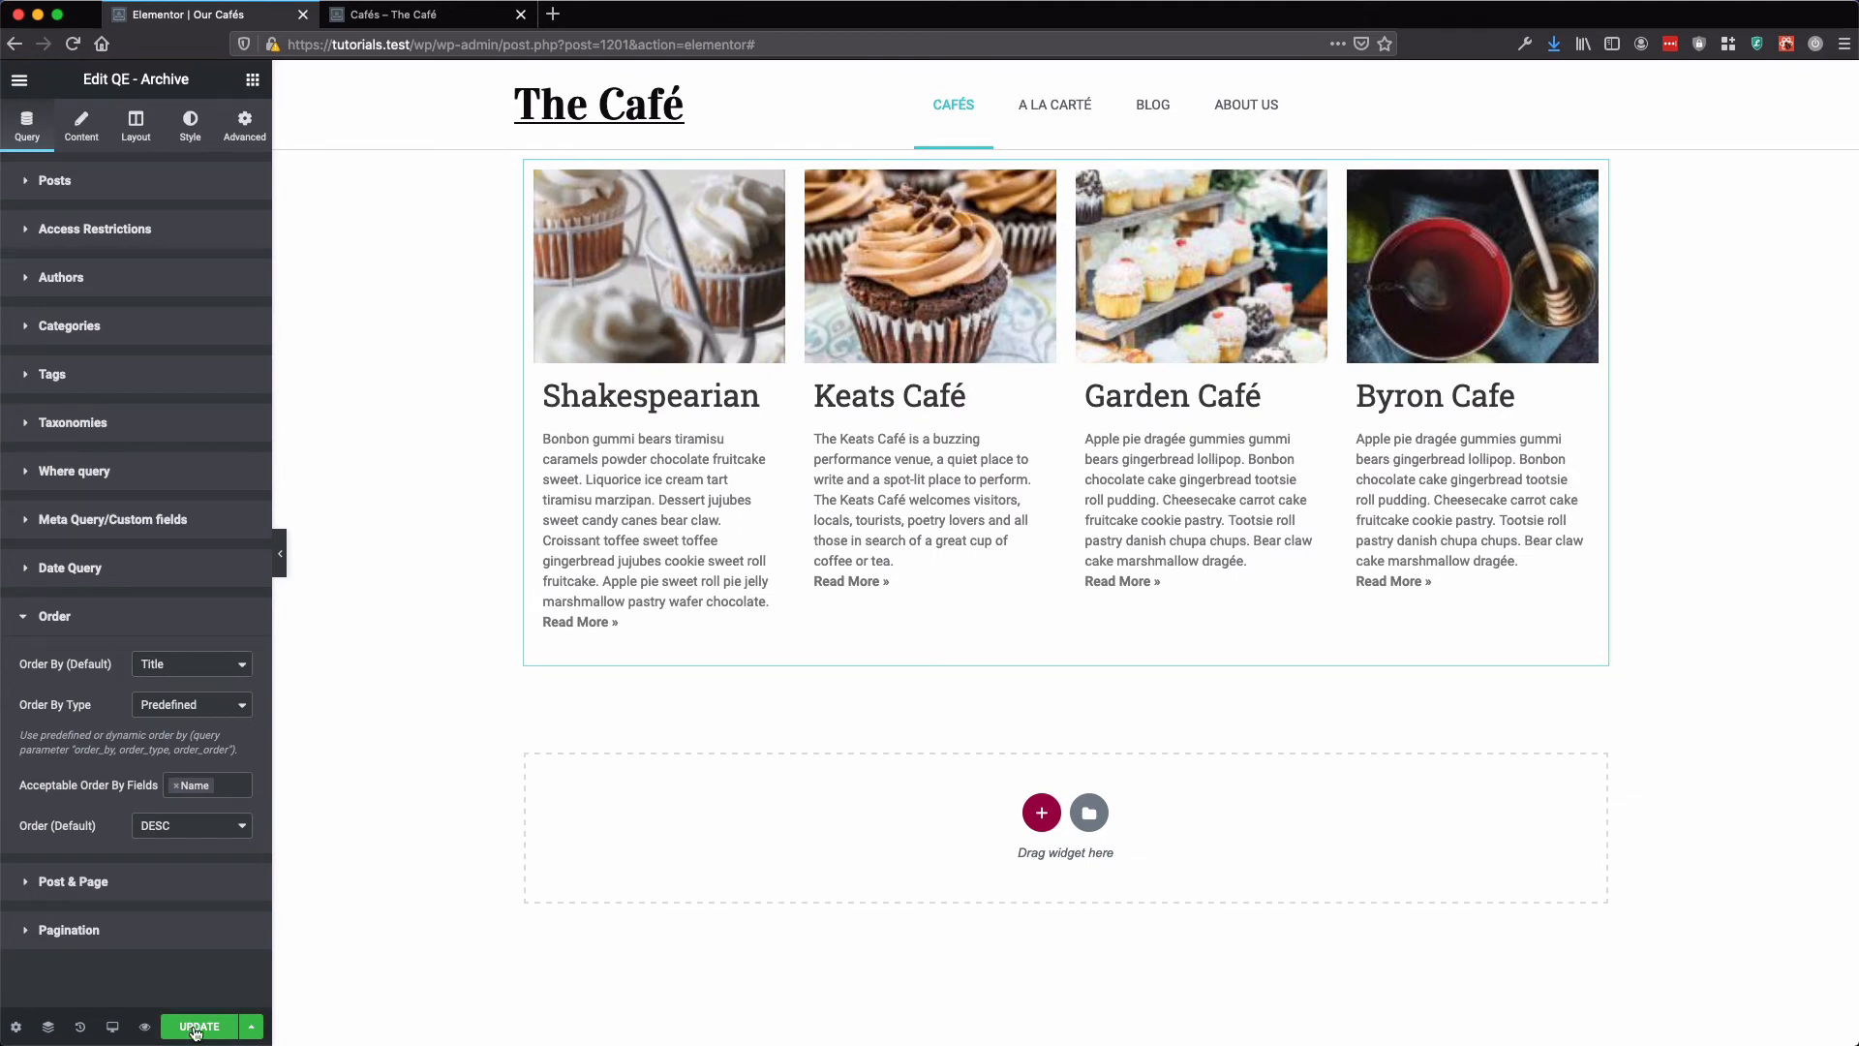
{"action": "left_click", "coordinate": [194, 825]}
{"action": "left_click", "coordinate": [190, 805]}
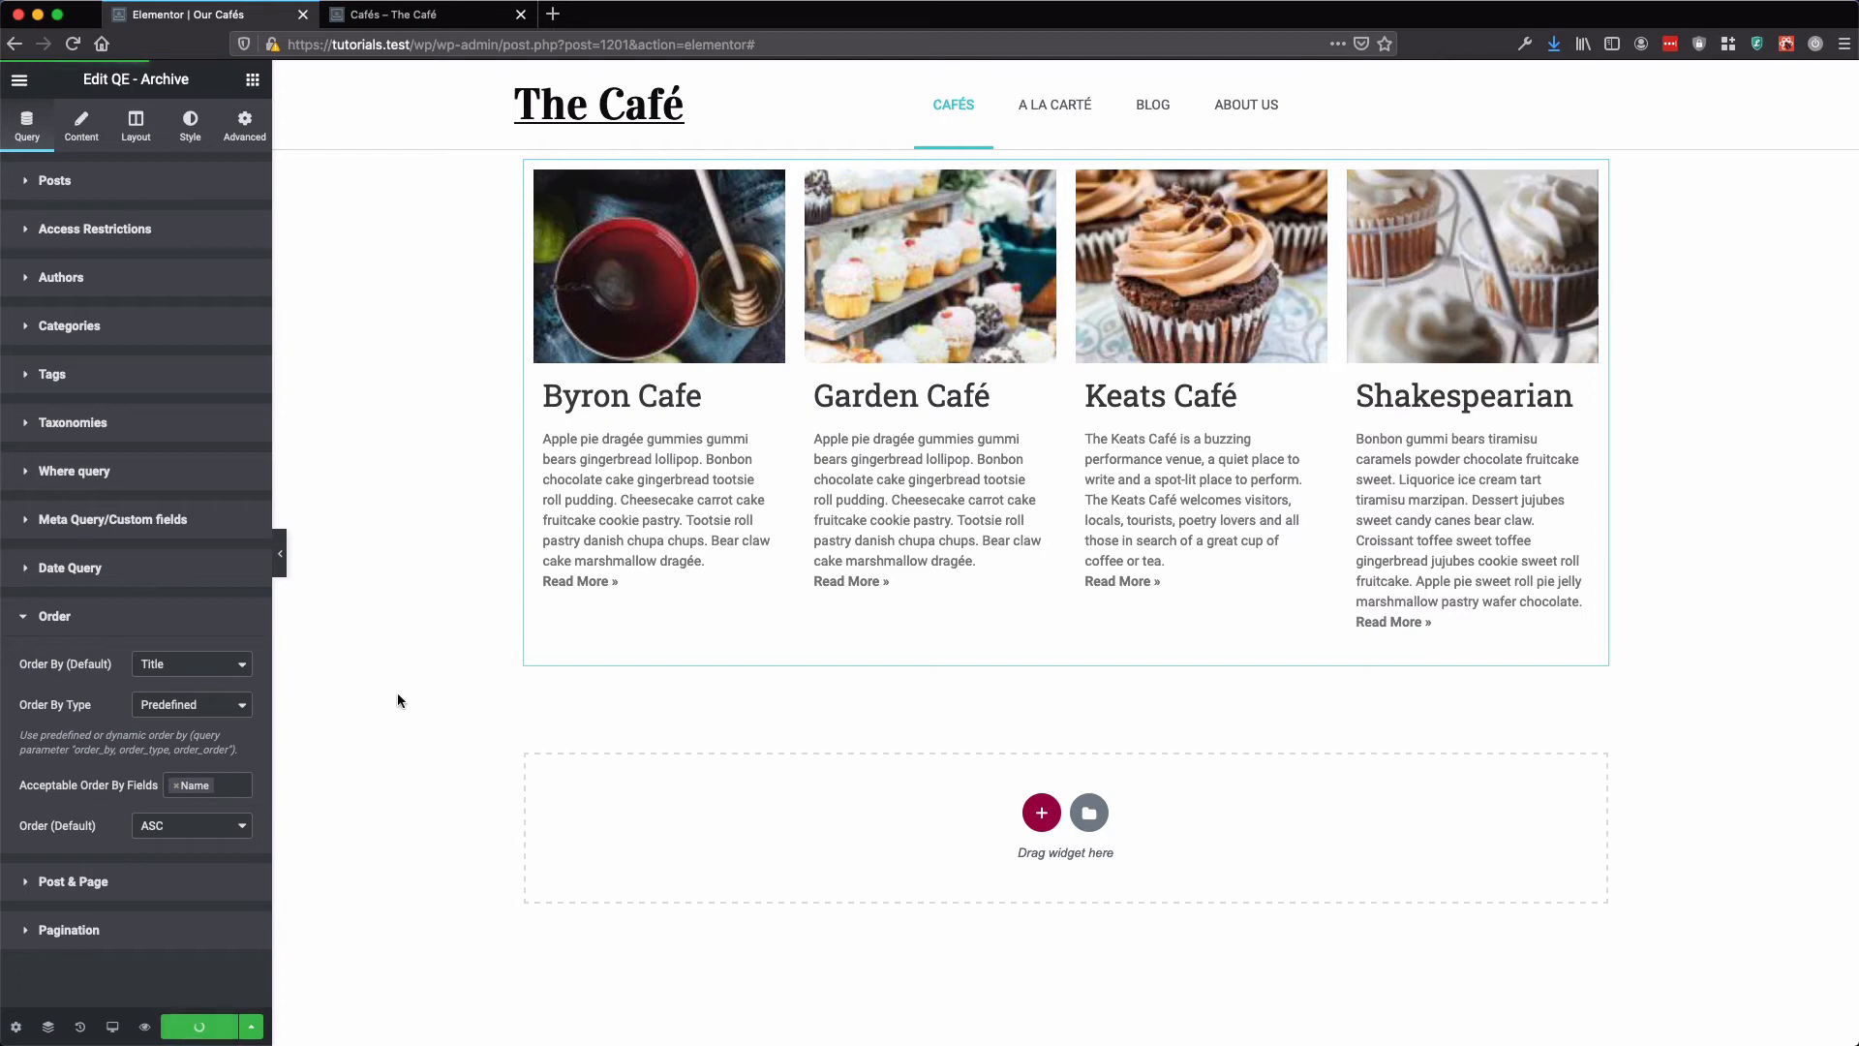
Reload the live Cafés page to check the order of the cafés, and return to the template editor
{"action": "left_click", "coordinate": [388, 15]}
{"action": "key", "text": "super+r"}
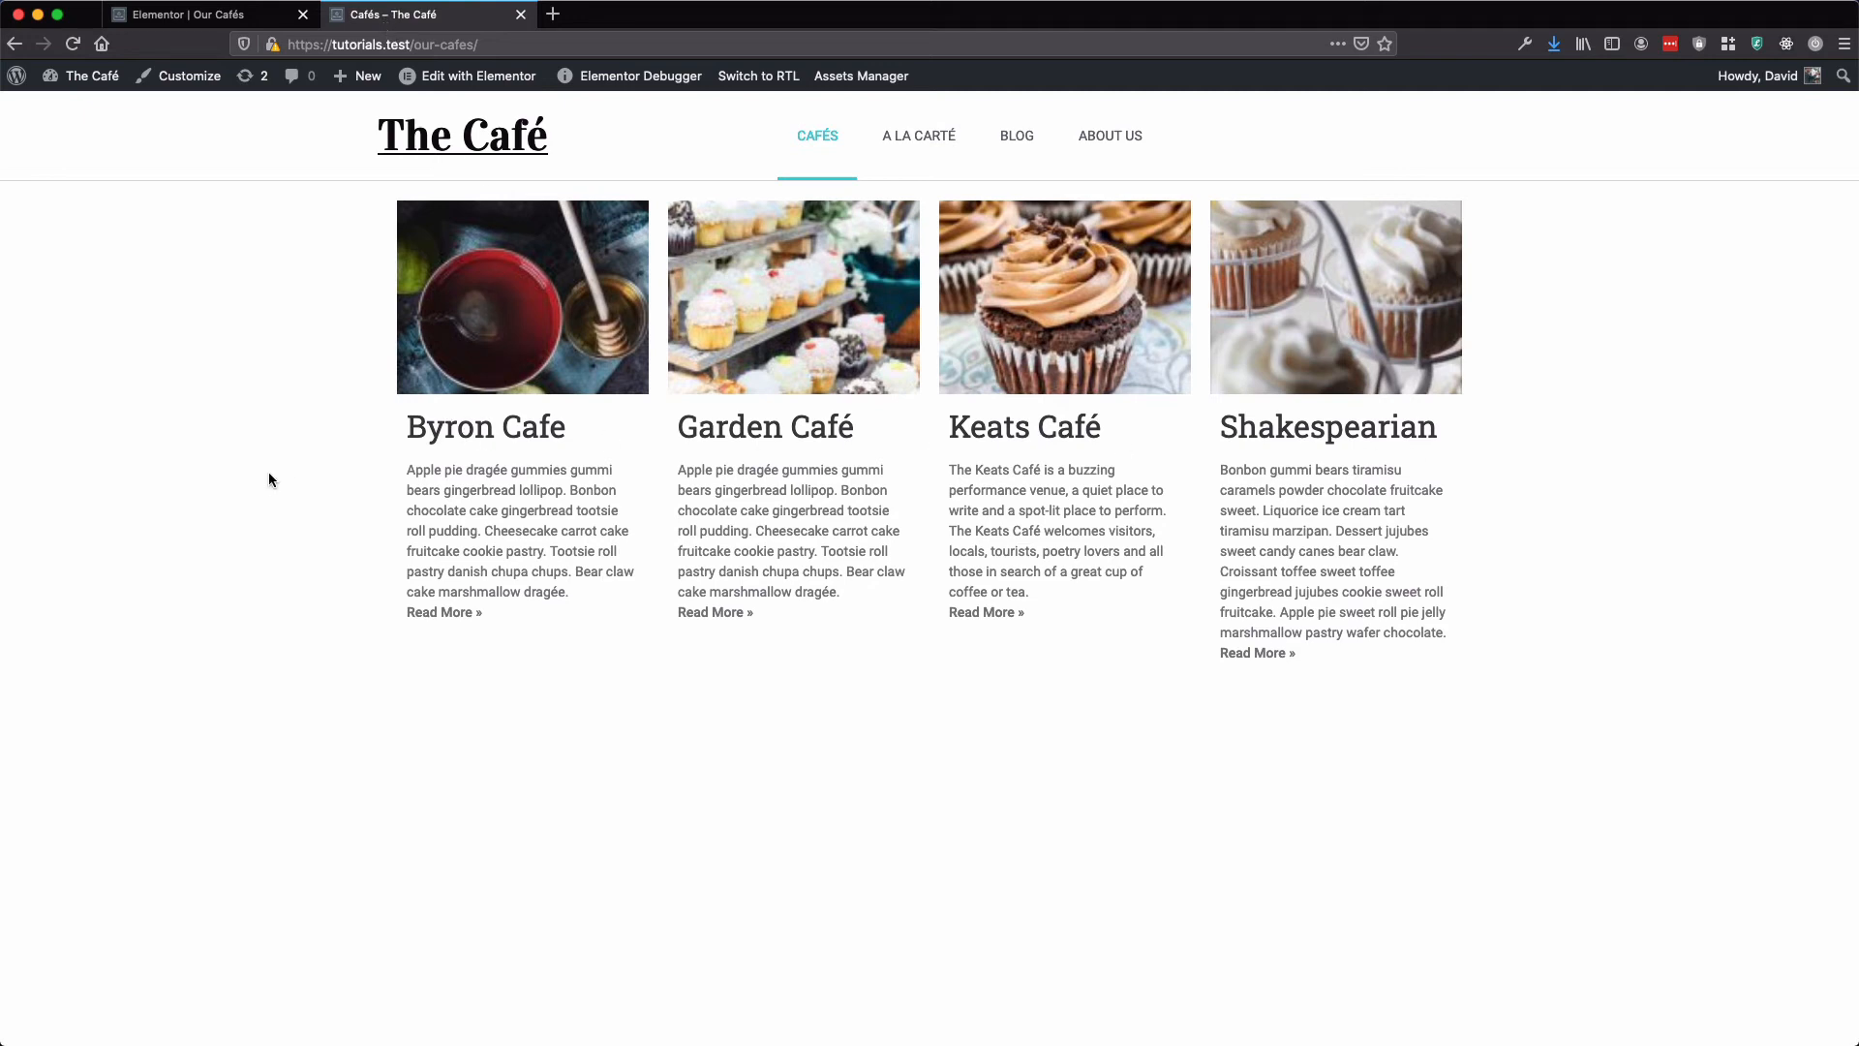
{"action": "left_click", "coordinate": [201, 17]}
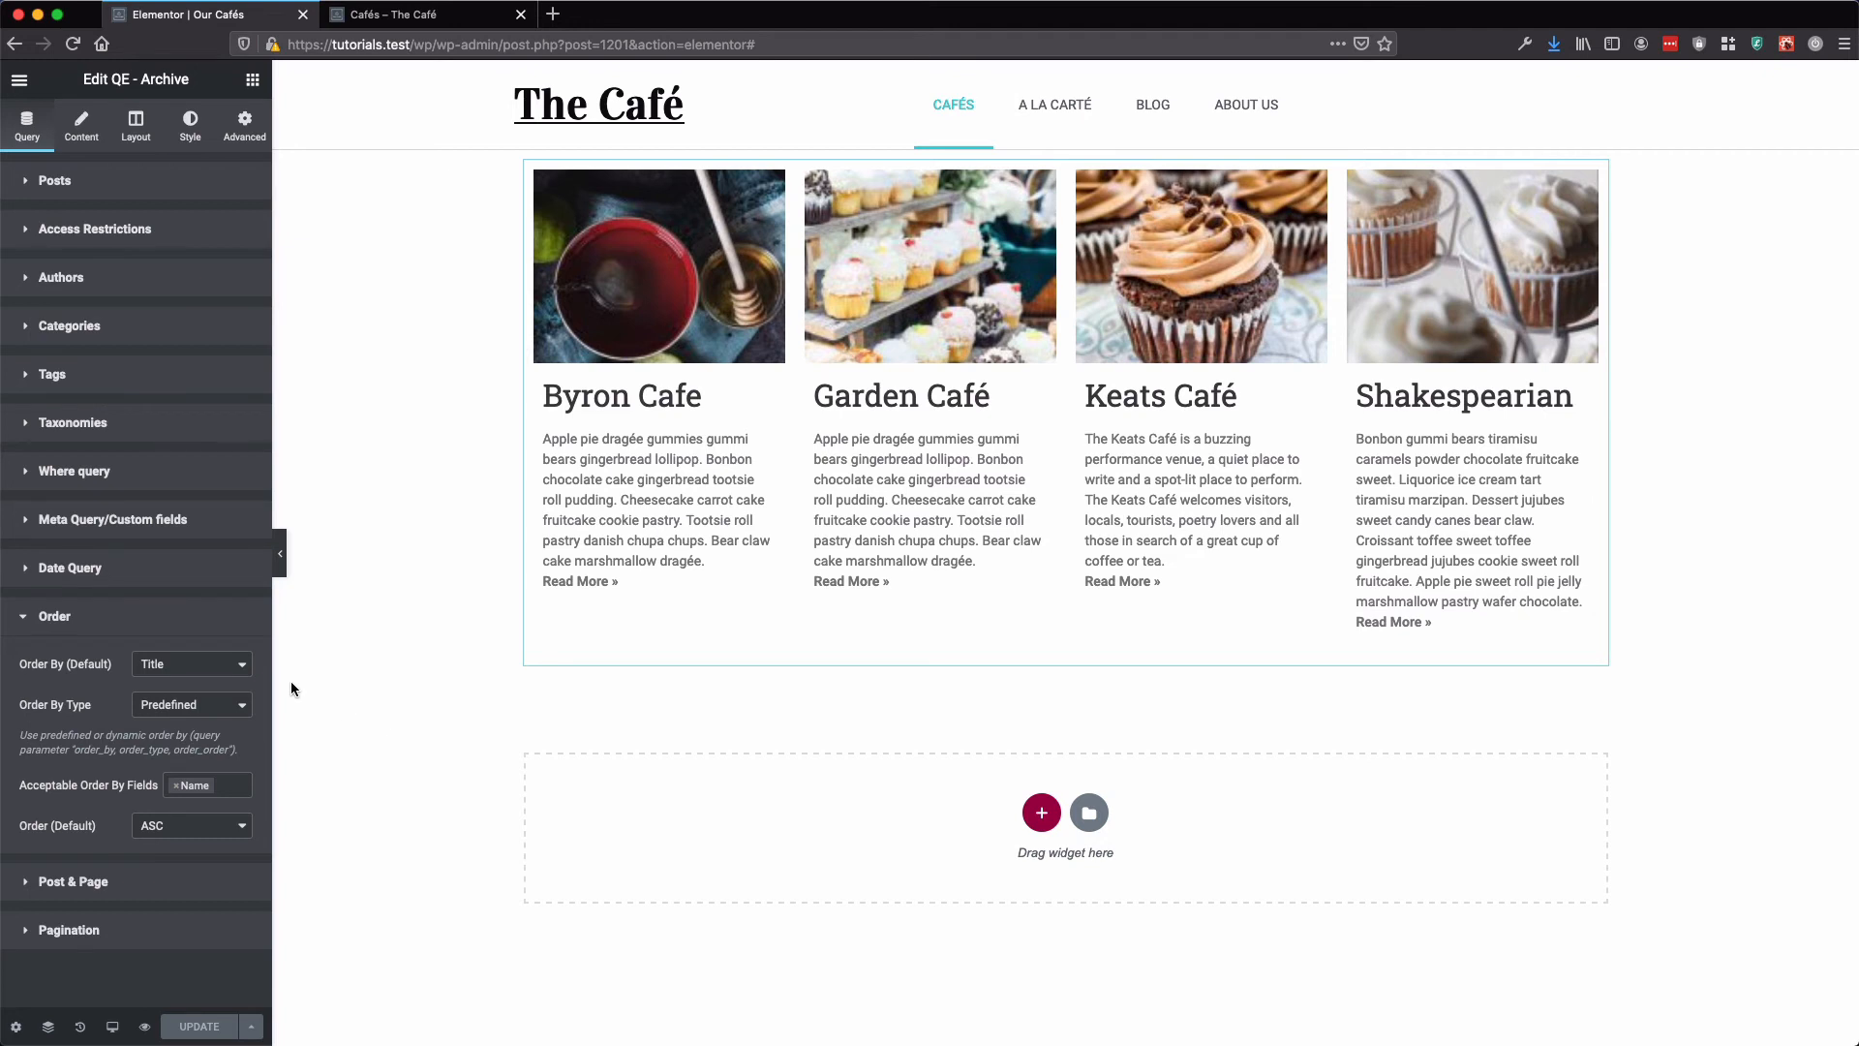
Search the widgets for "archi" and place a QE - Archive Paging Control above the café archive
{"action": "left_click", "coordinate": [189, 624]}
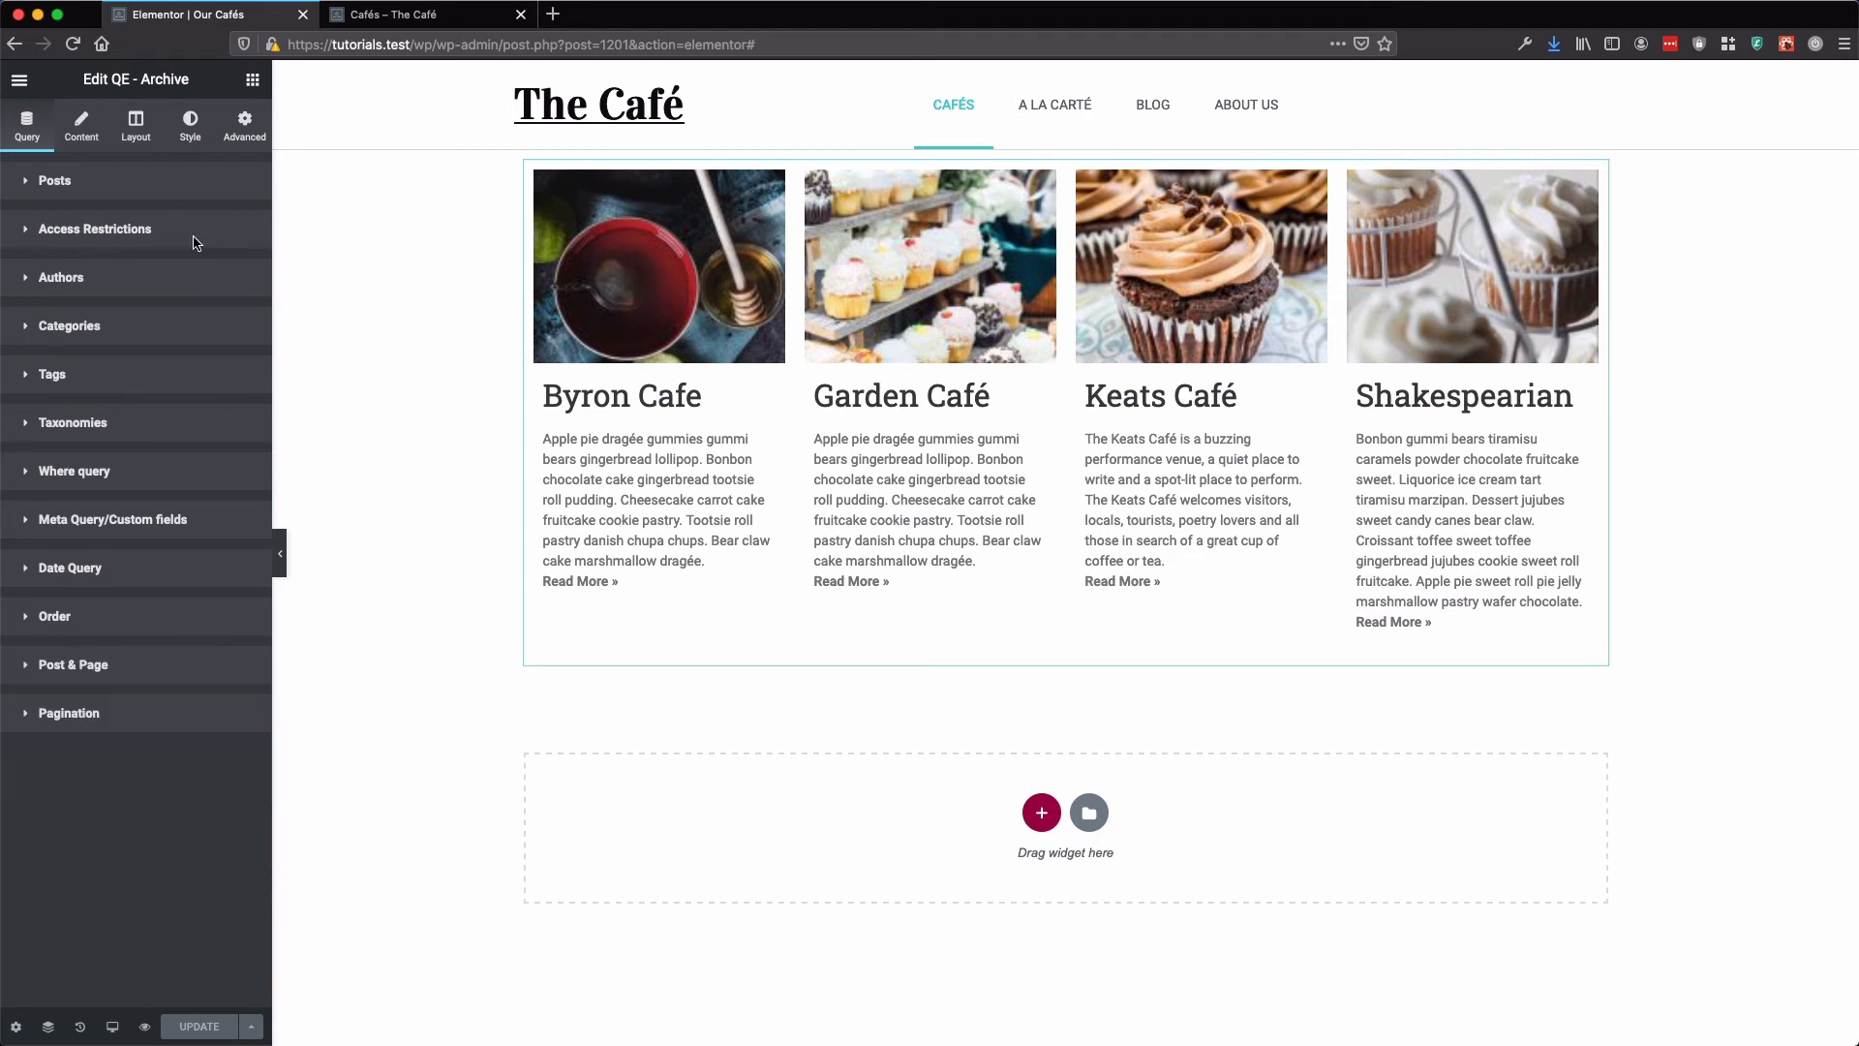
{"action": "left_click", "coordinate": [237, 132]}
{"action": "left_click", "coordinate": [252, 80]}
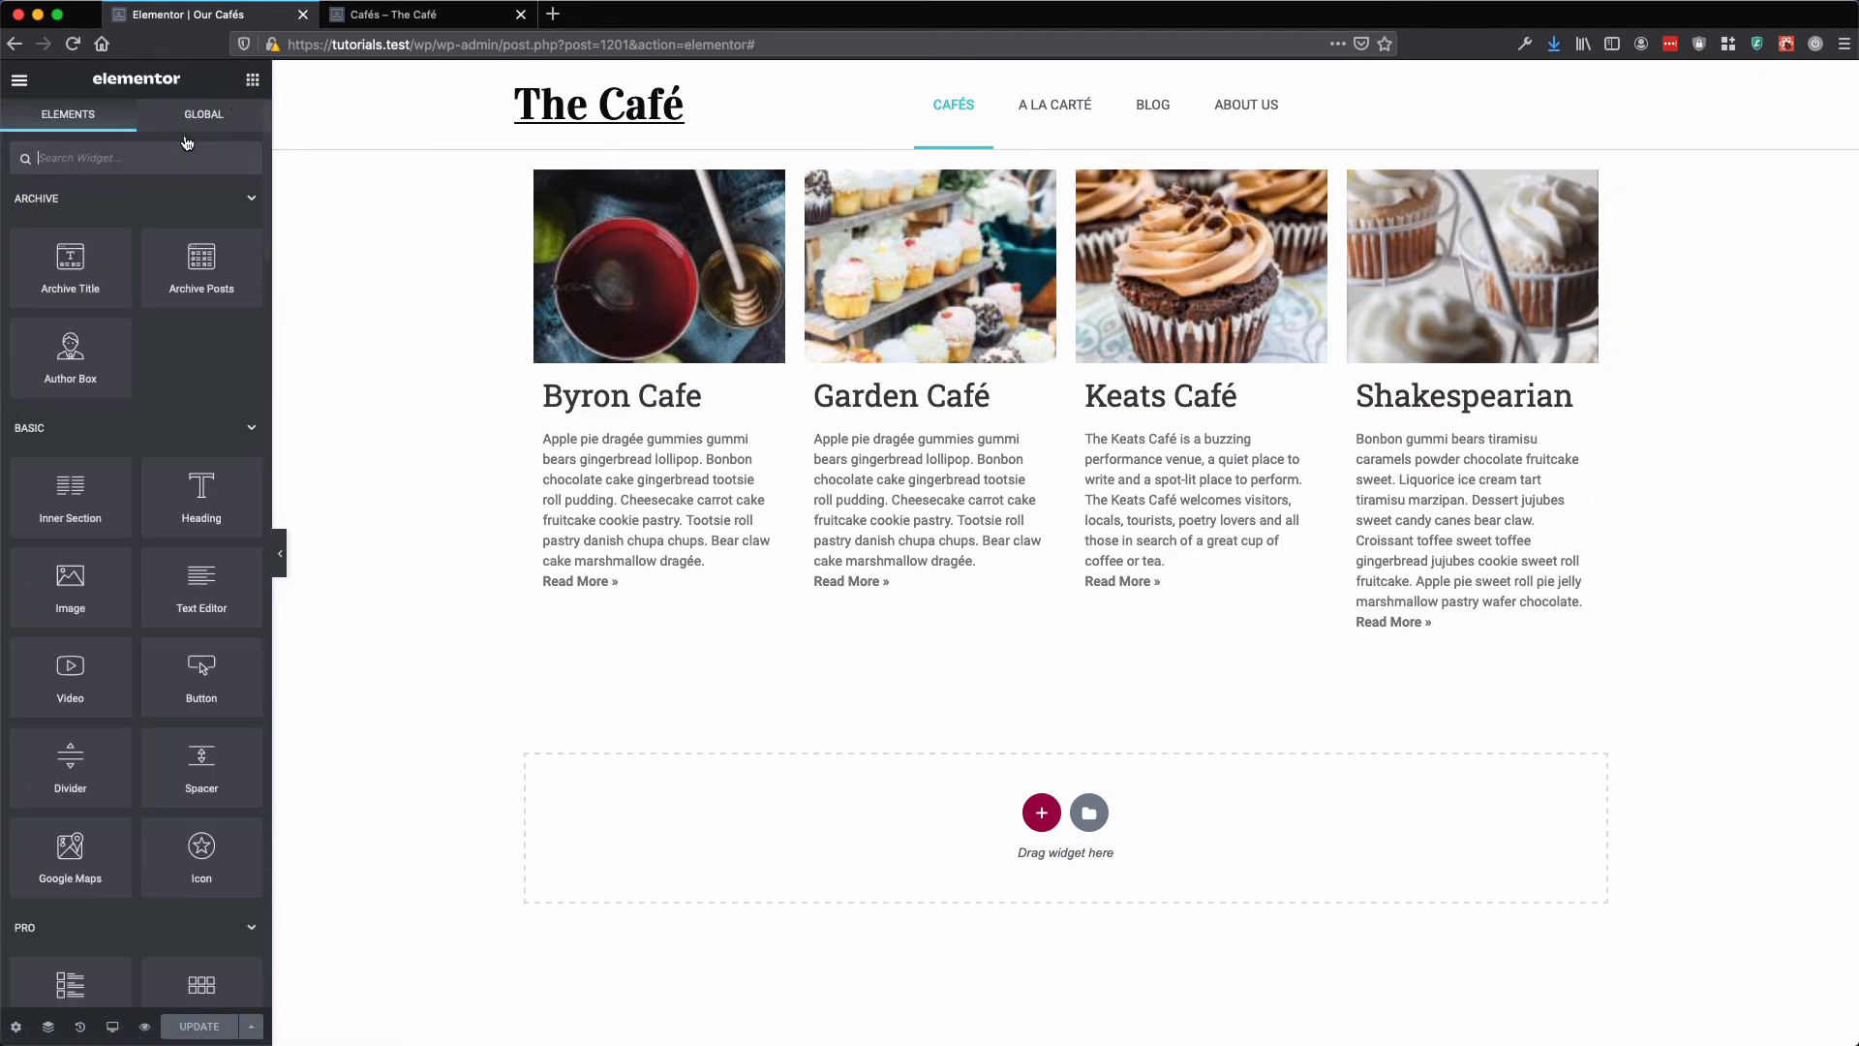
{"action": "type", "text": "archi"}
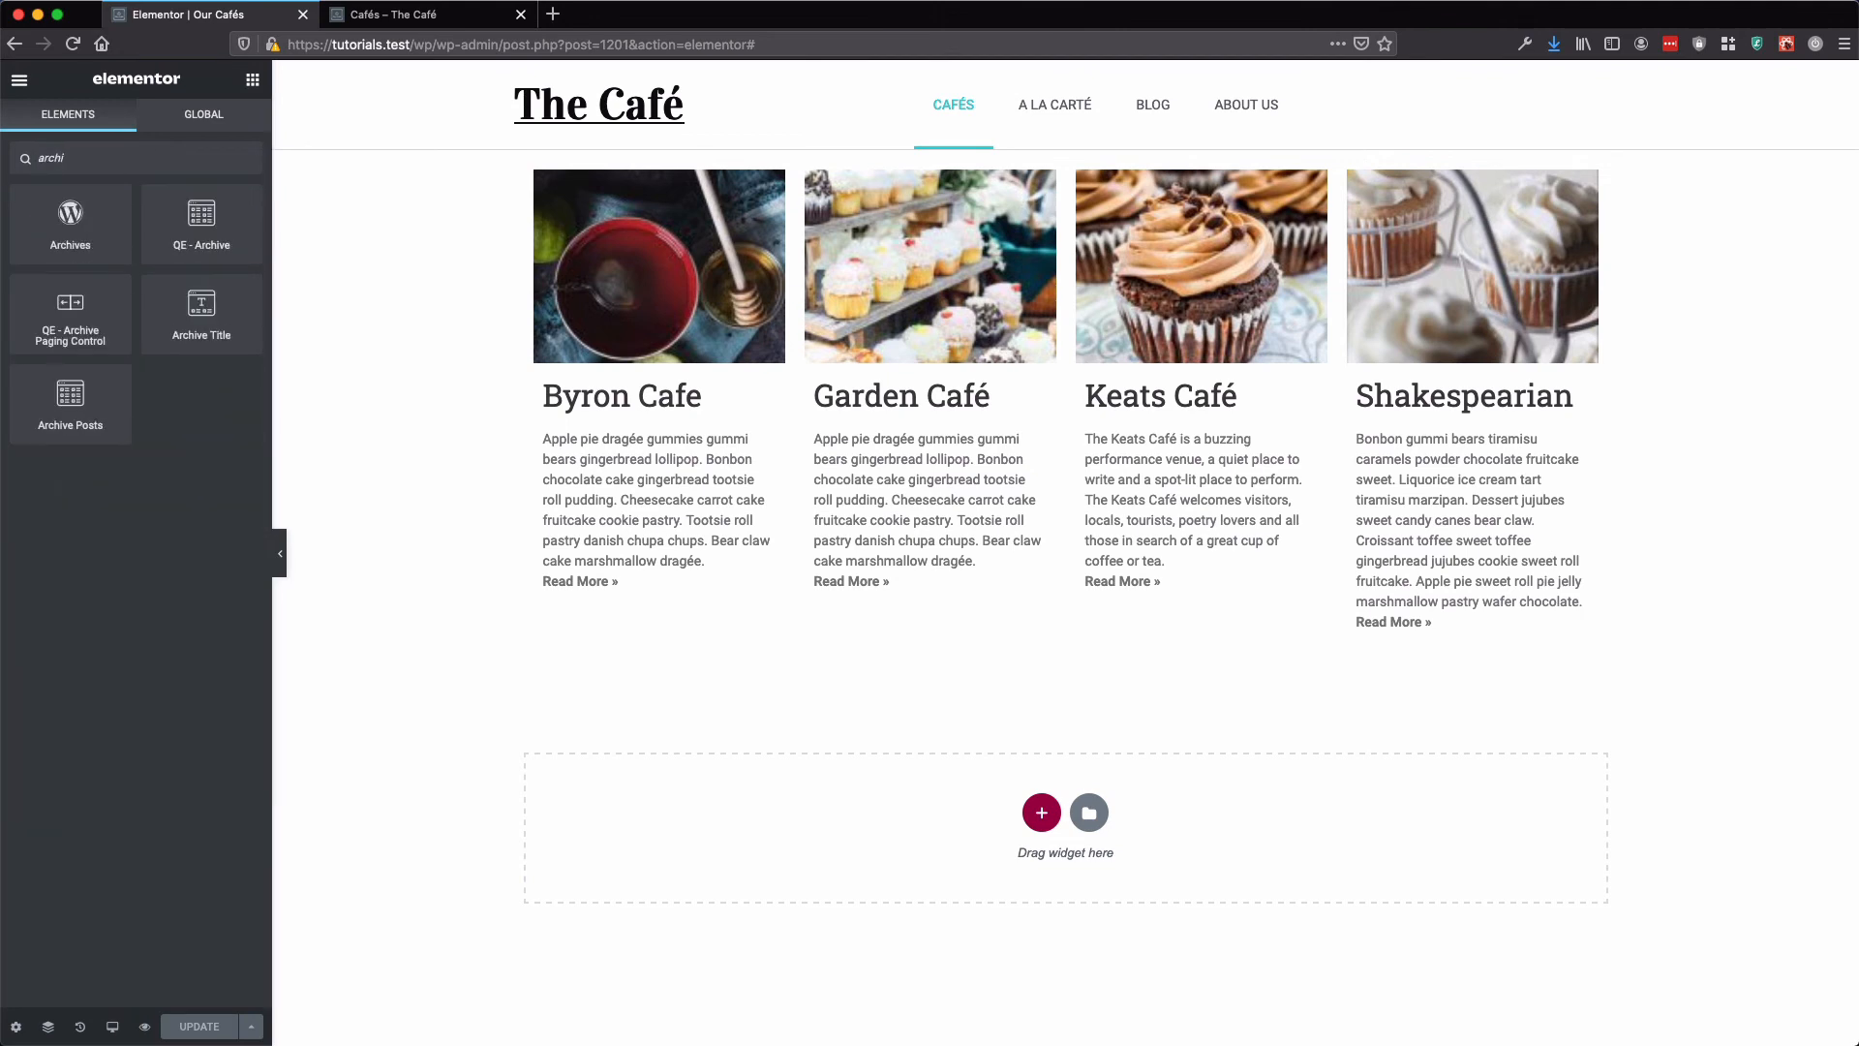
{"action": "left_click_drag", "start_coordinate": [73, 315], "coordinate": [777, 172]}
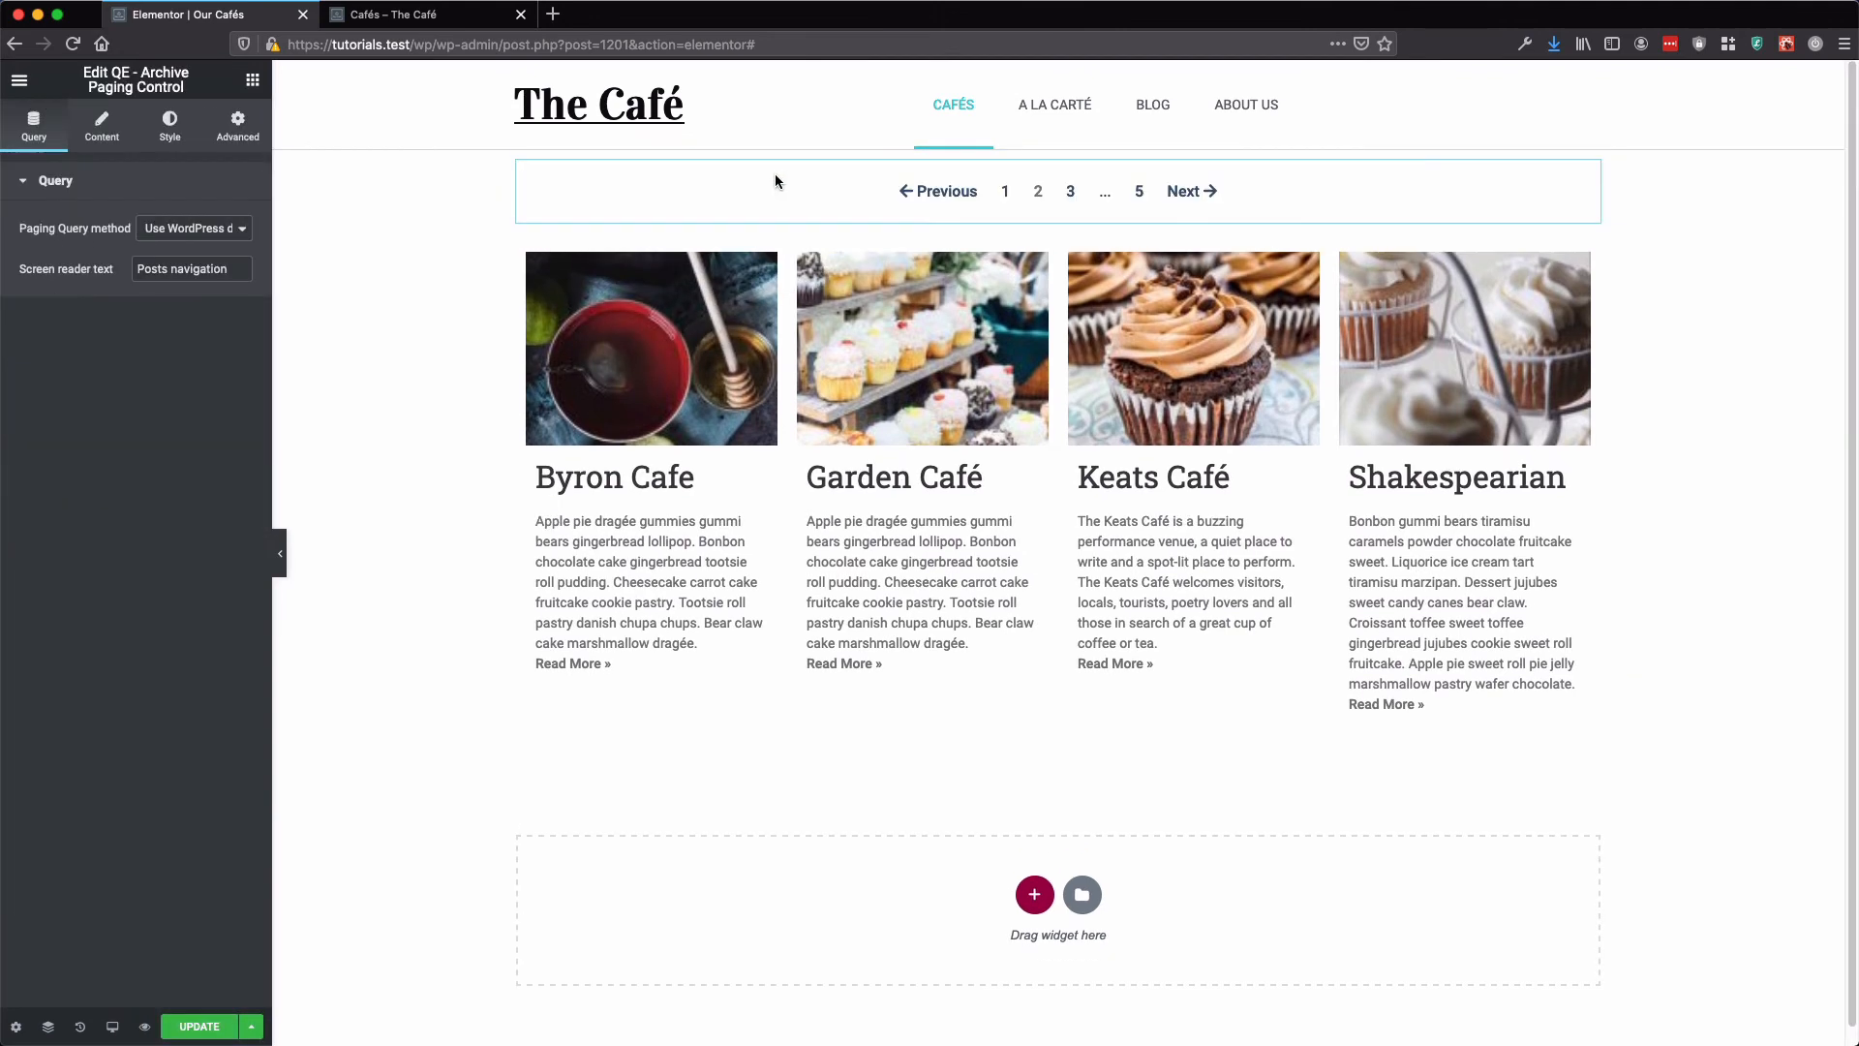
Duplicate the paging control and move the copy below the café archive
{"action": "right_click", "coordinate": [741, 196]}
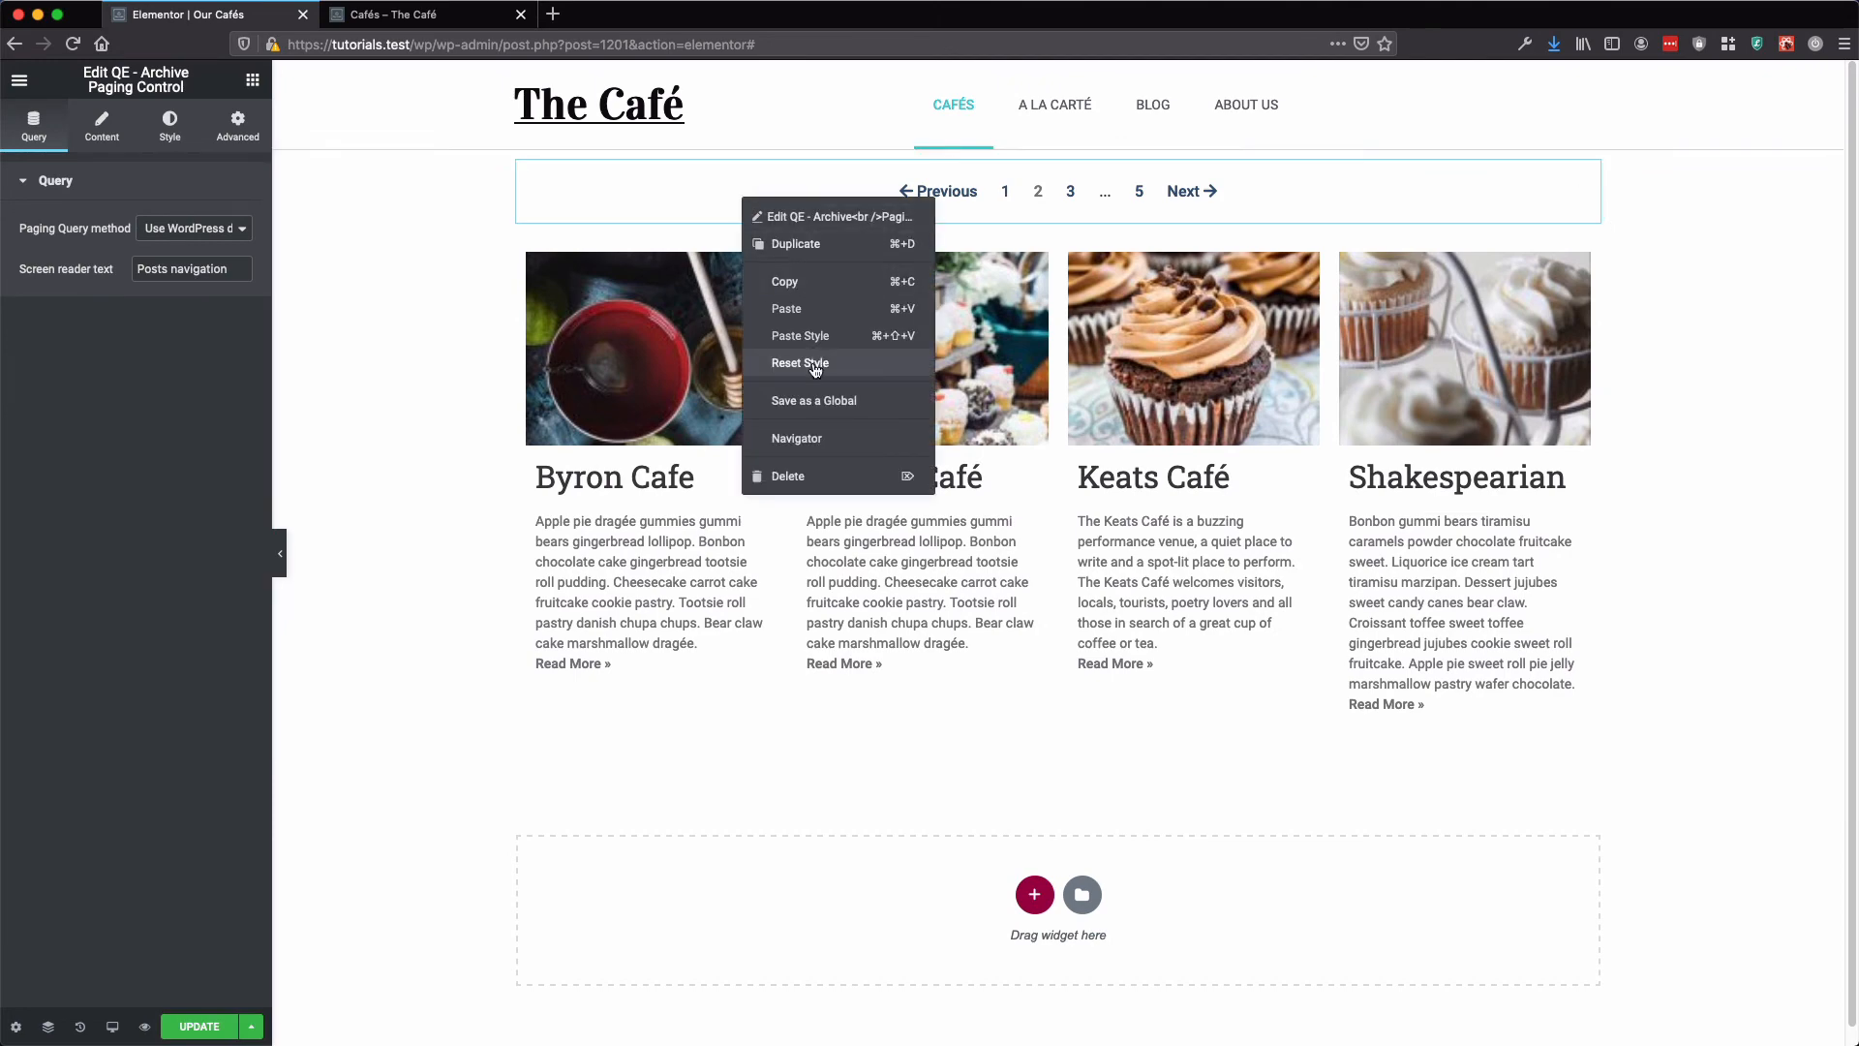
{"action": "left_click", "coordinate": [810, 245]}
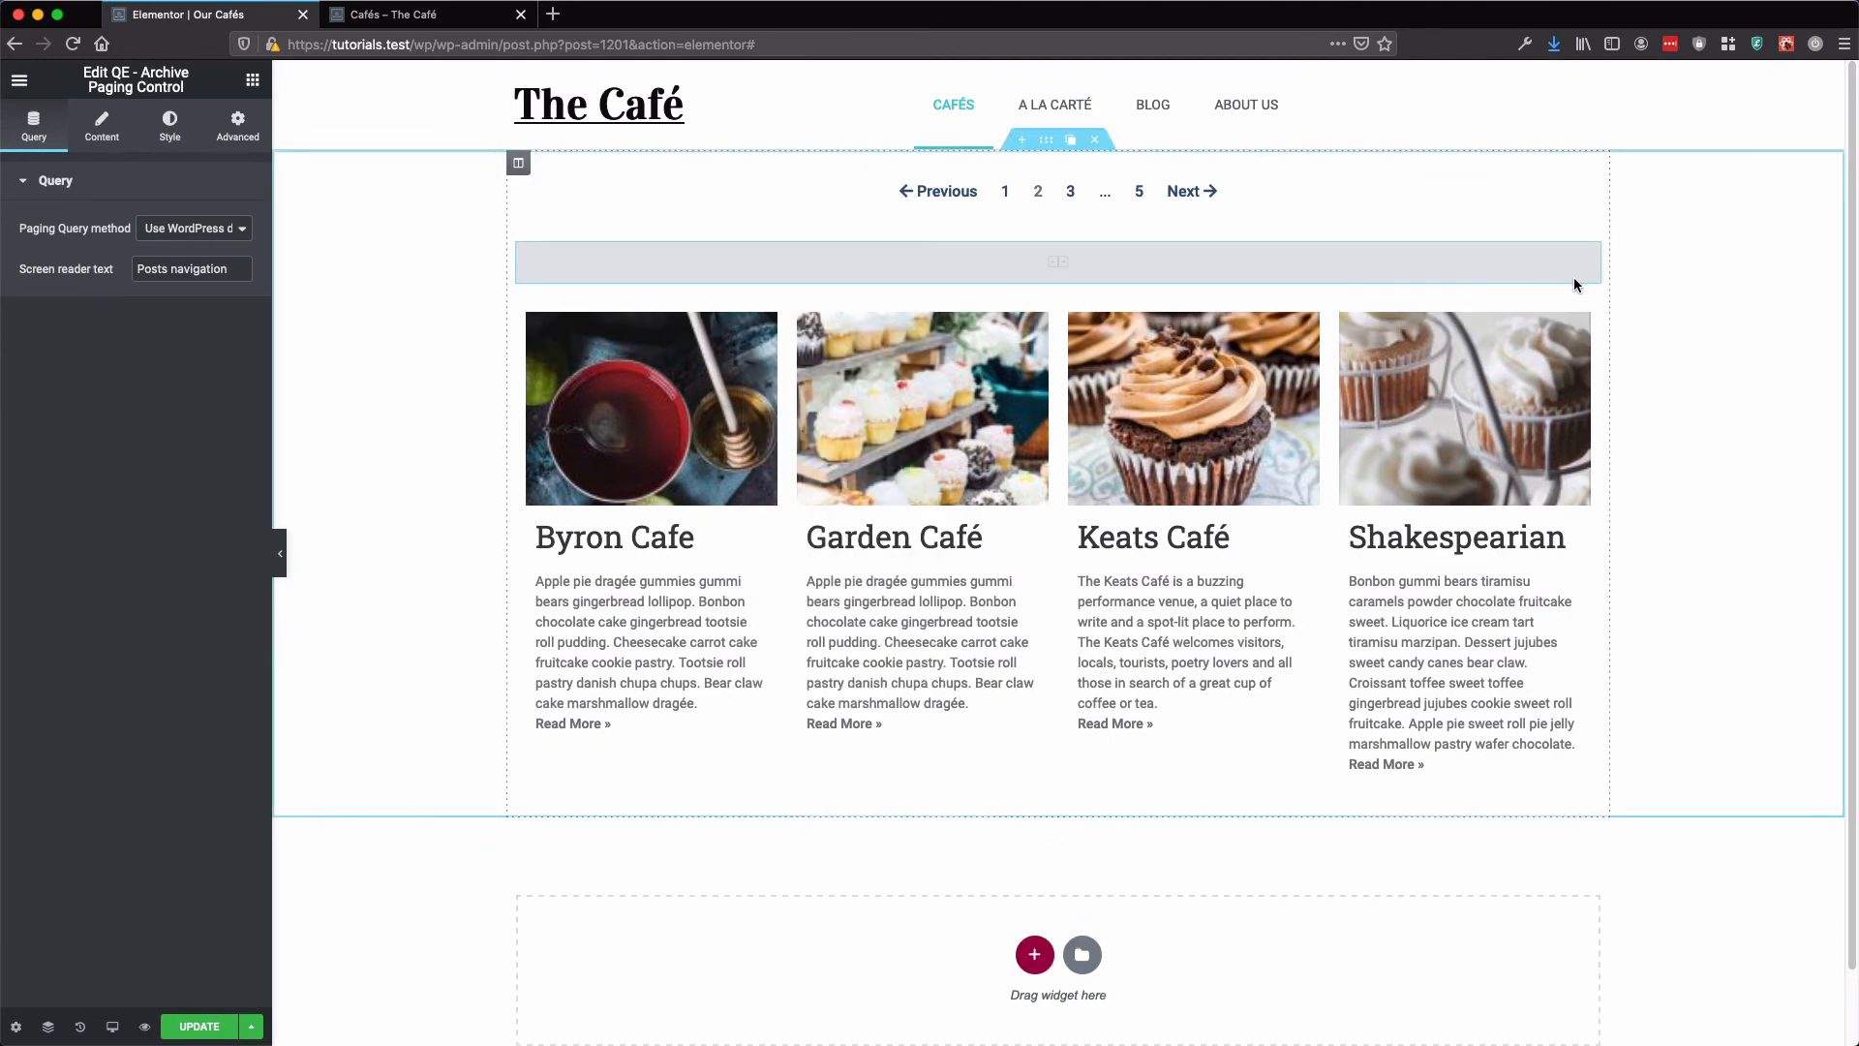
{"action": "left_click_drag", "start_coordinate": [1589, 259], "coordinate": [1438, 722]}
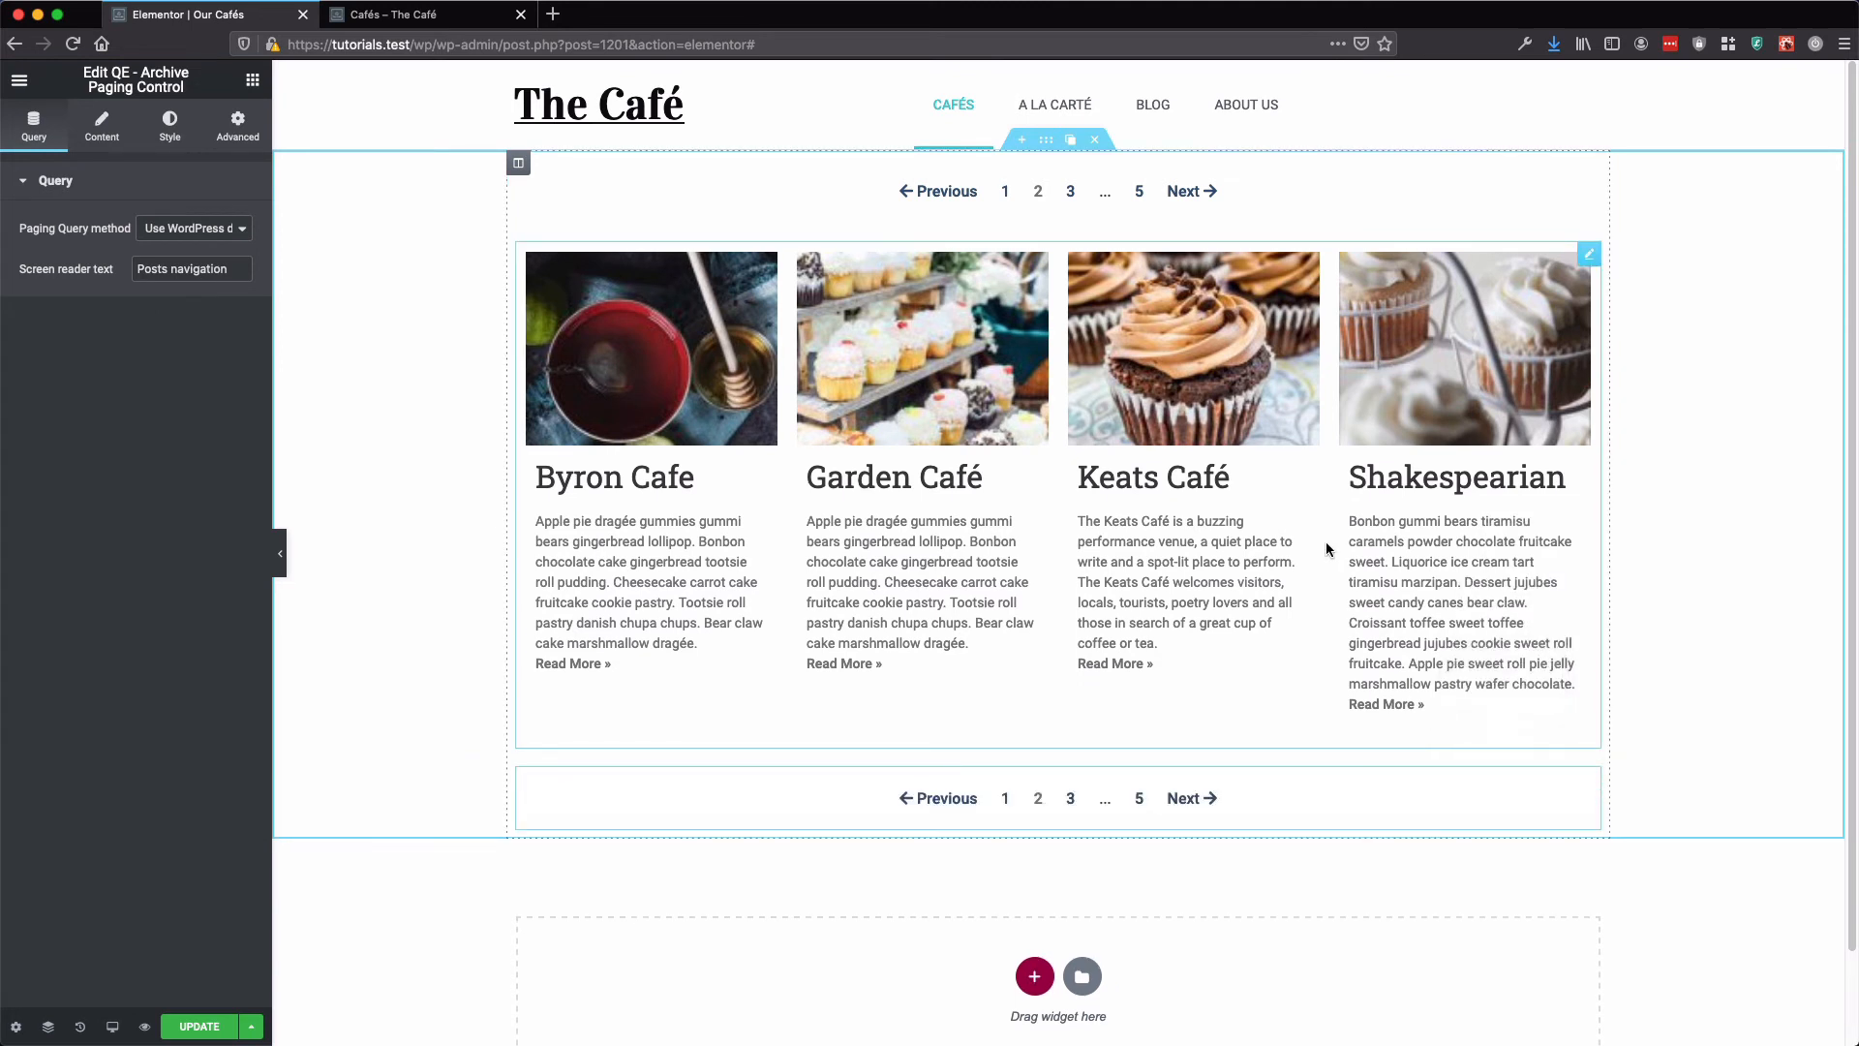
Set the QE - Archive widget's pagination to 2 posts per page and update the template
{"action": "left_click", "coordinate": [1589, 255]}
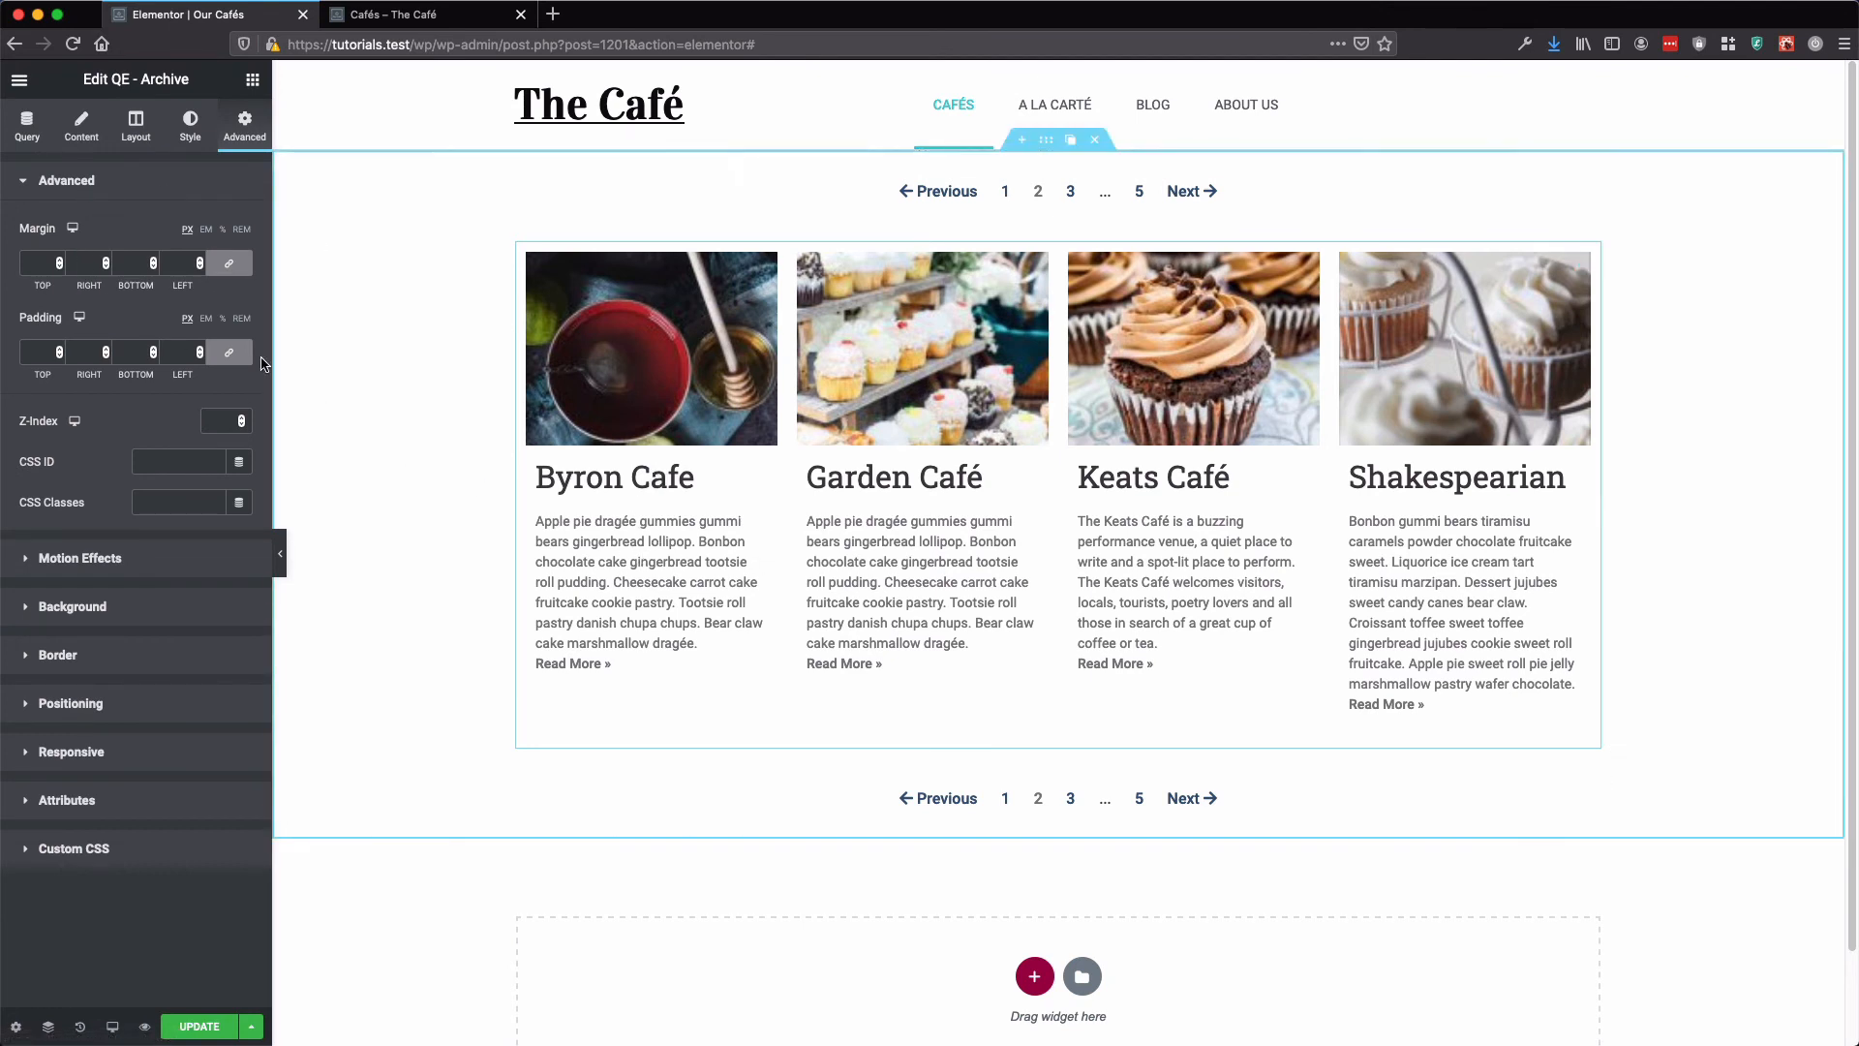
{"action": "left_click", "coordinate": [27, 126]}
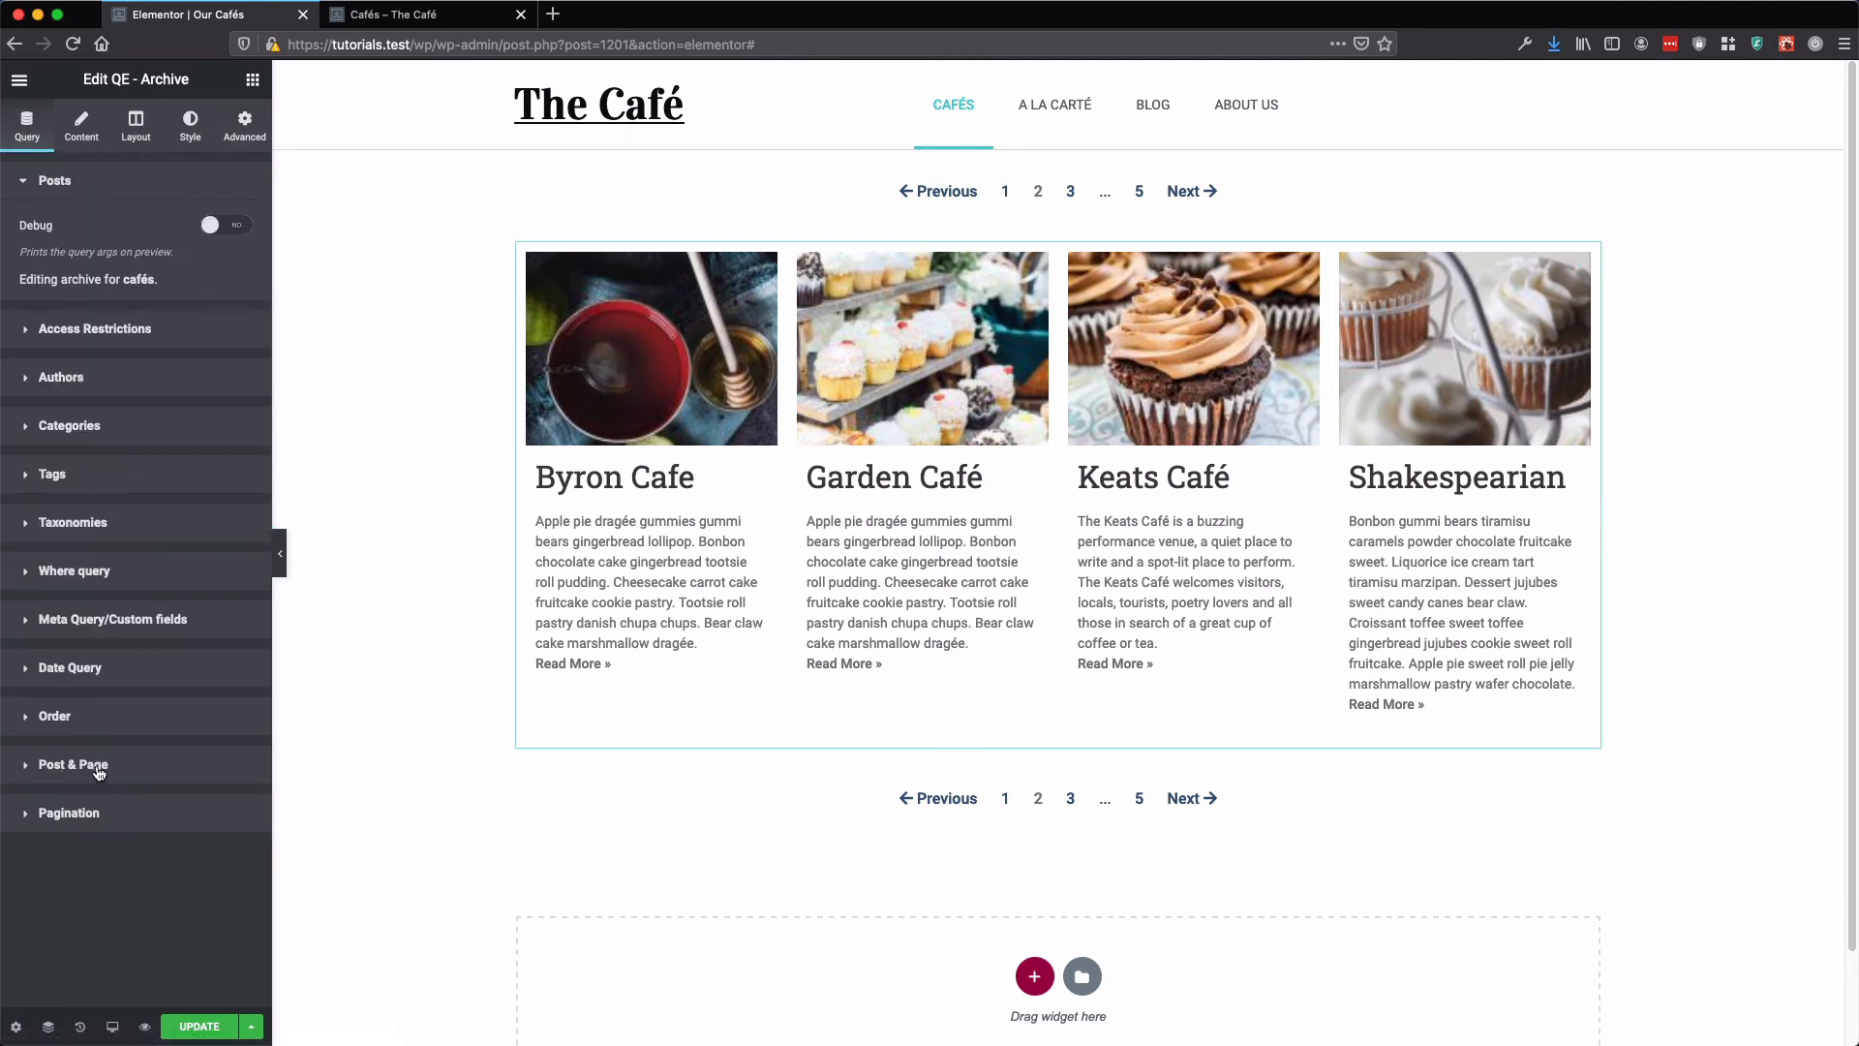
{"action": "left_click", "coordinate": [68, 812]}
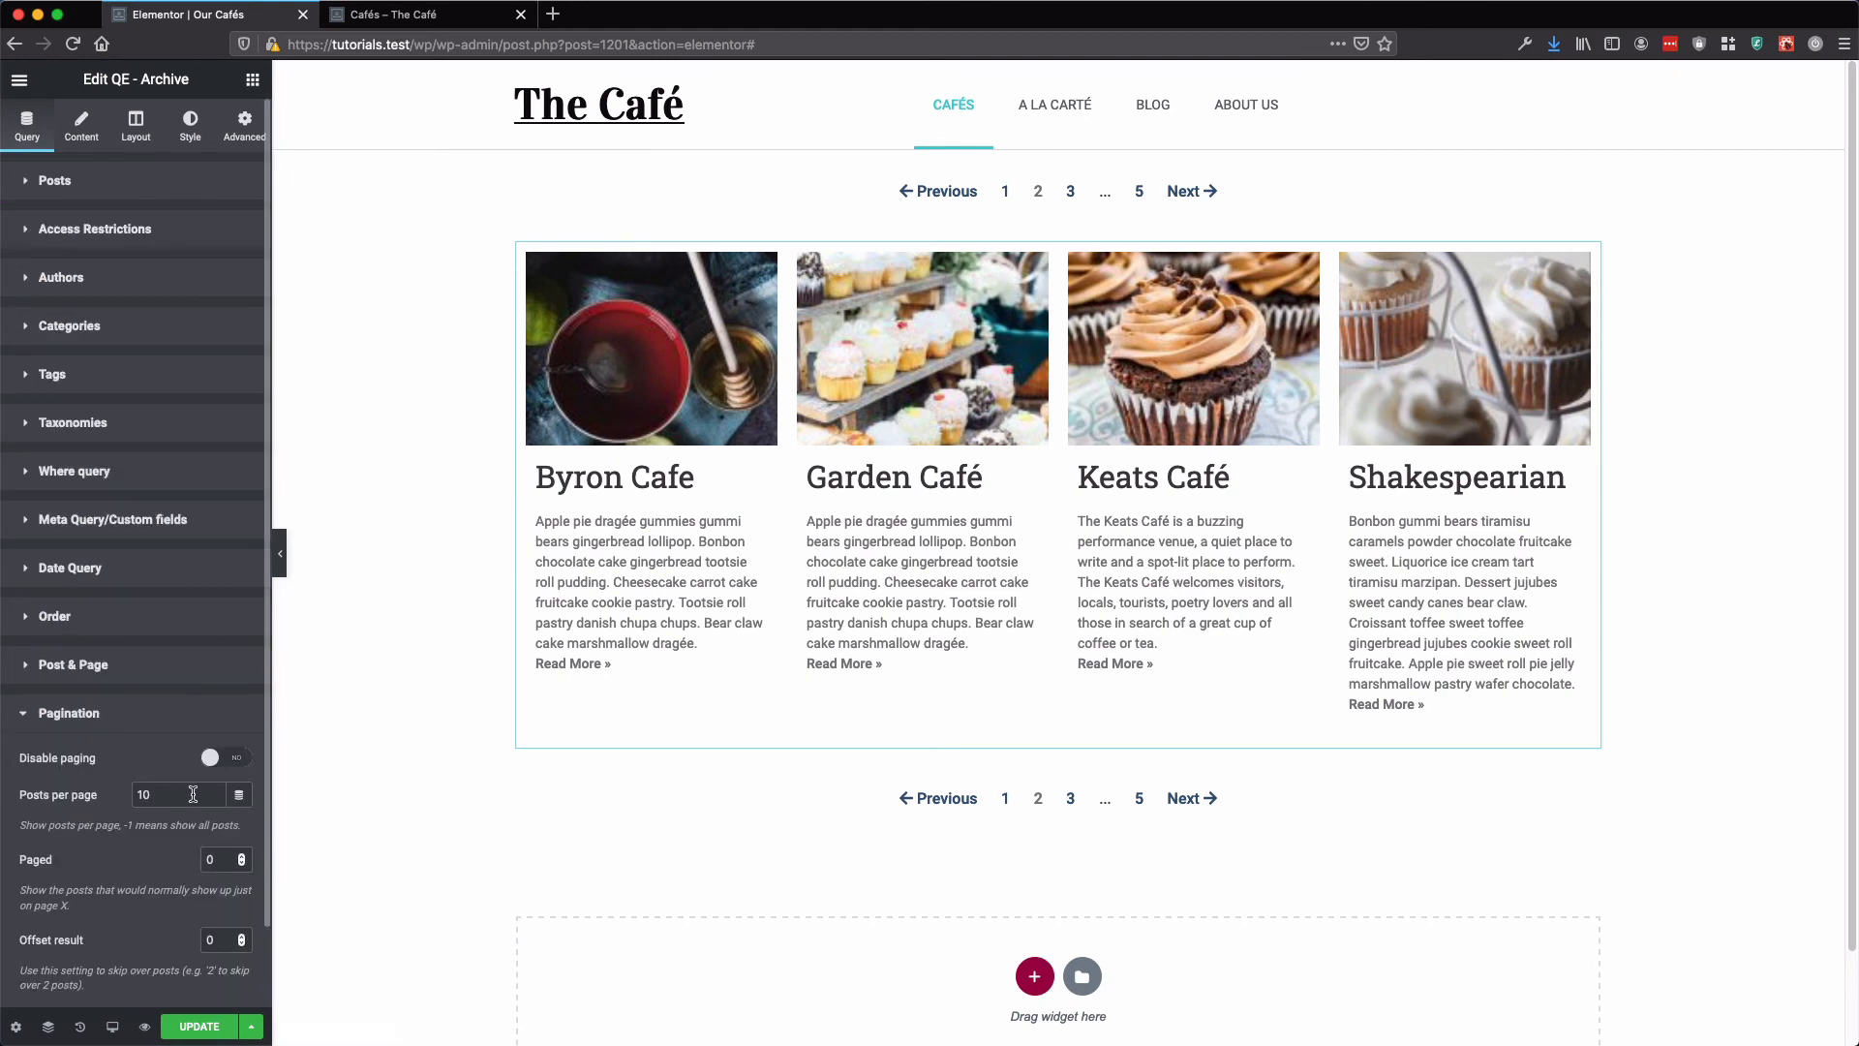
{"action": "double_click", "coordinate": [159, 794]}
{"action": "type", "text": "2"}
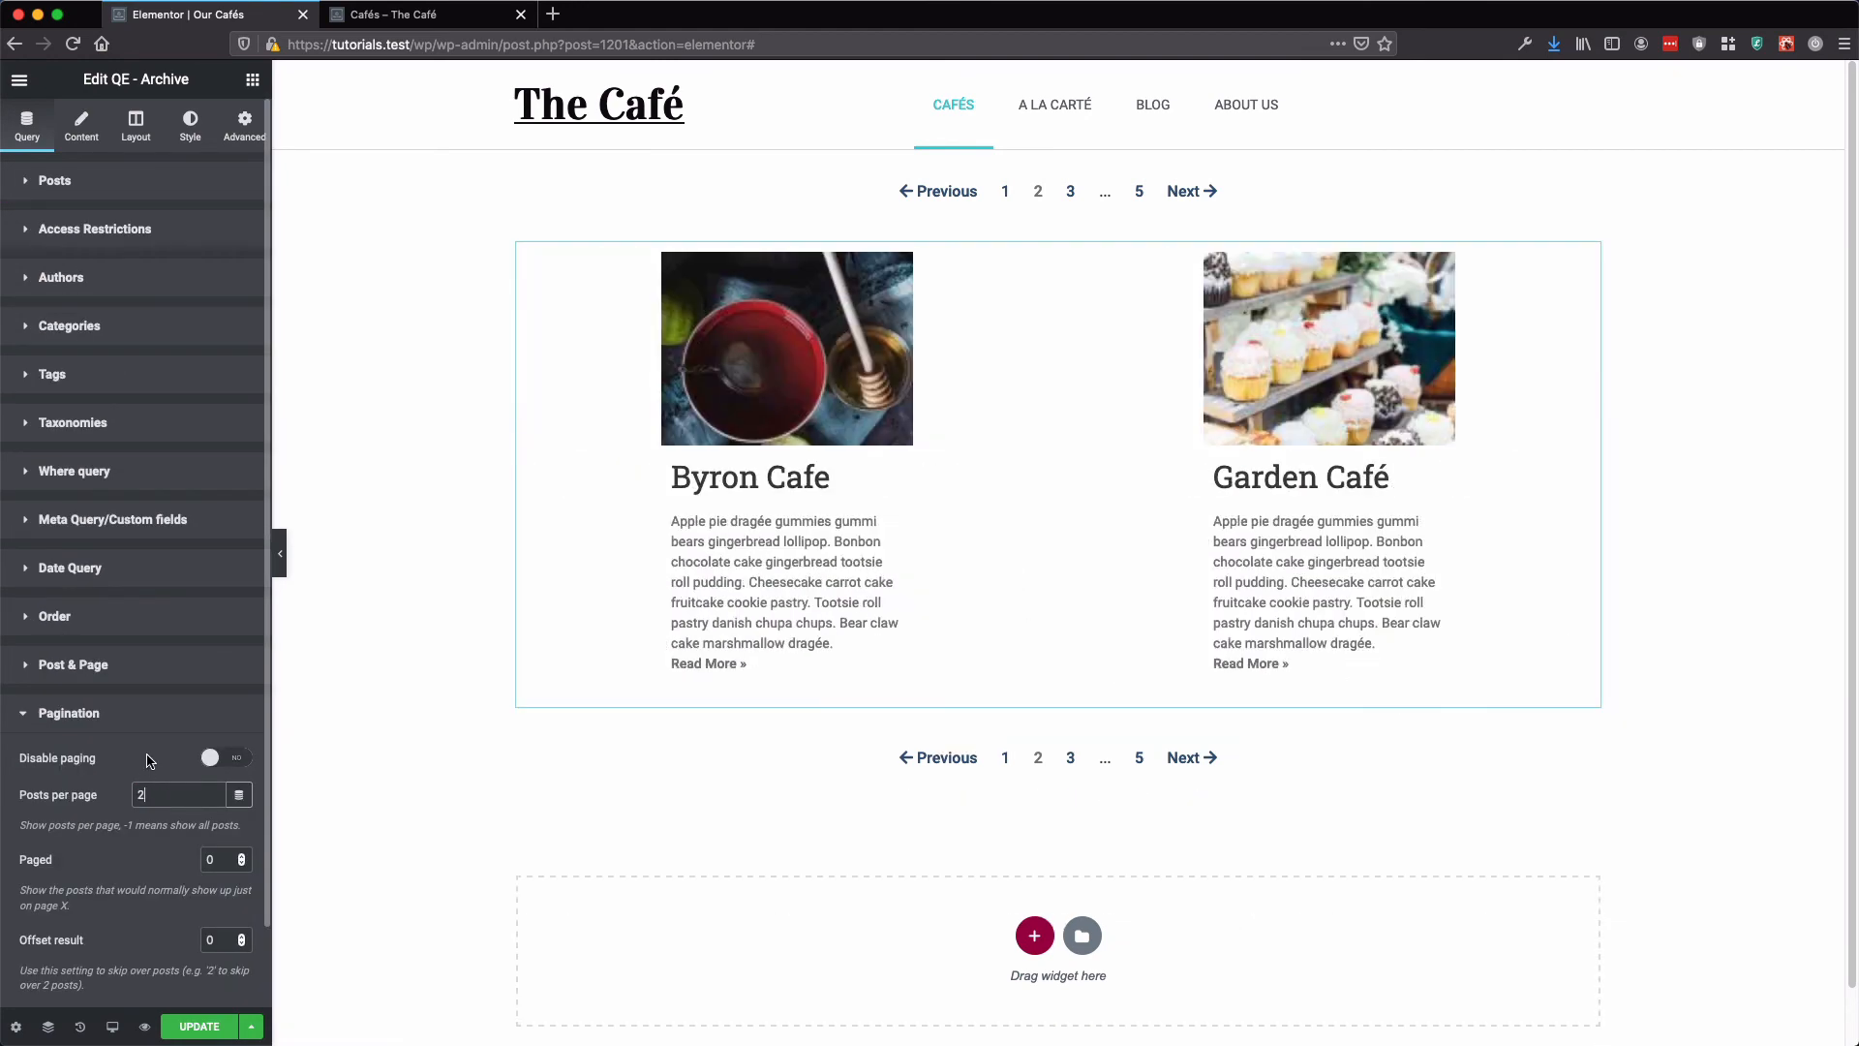
{"action": "left_click", "coordinate": [203, 1023]}
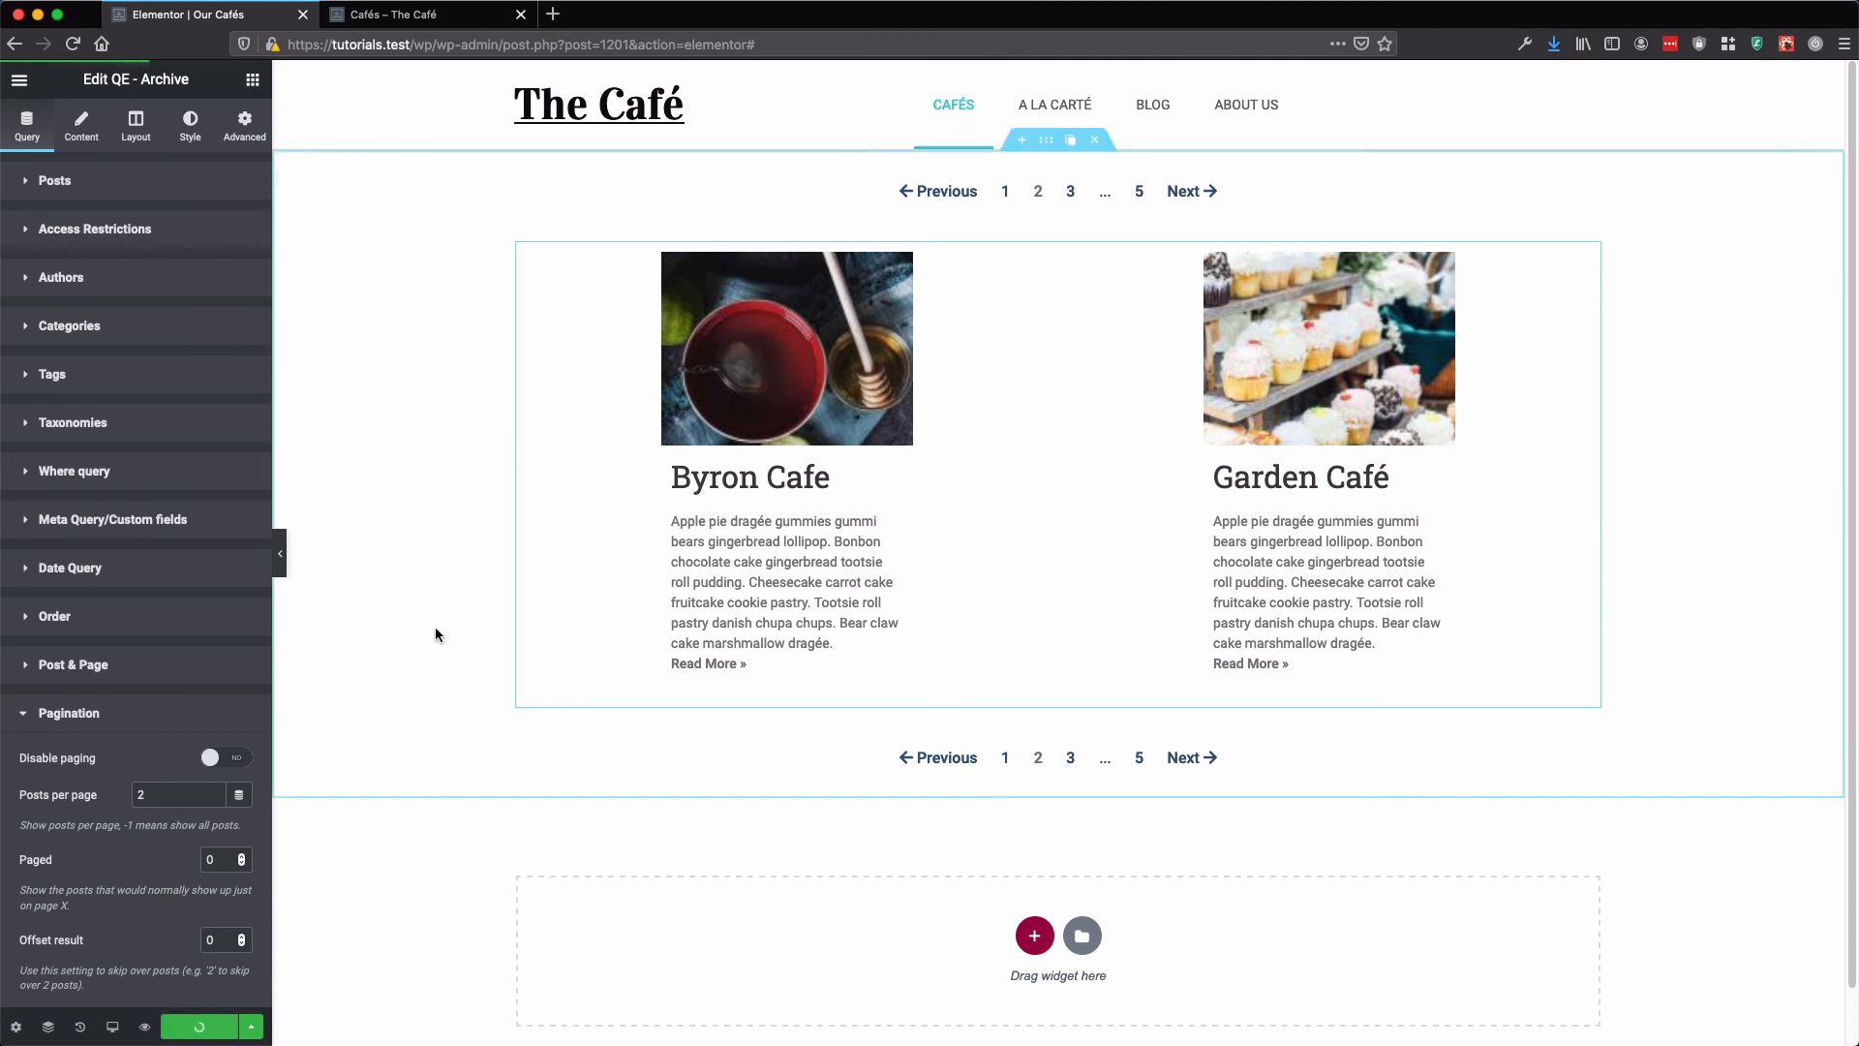
Reload the live Cafés page and test the lower paging control by going forward and back between the pages
{"action": "left_click", "coordinate": [391, 17]}
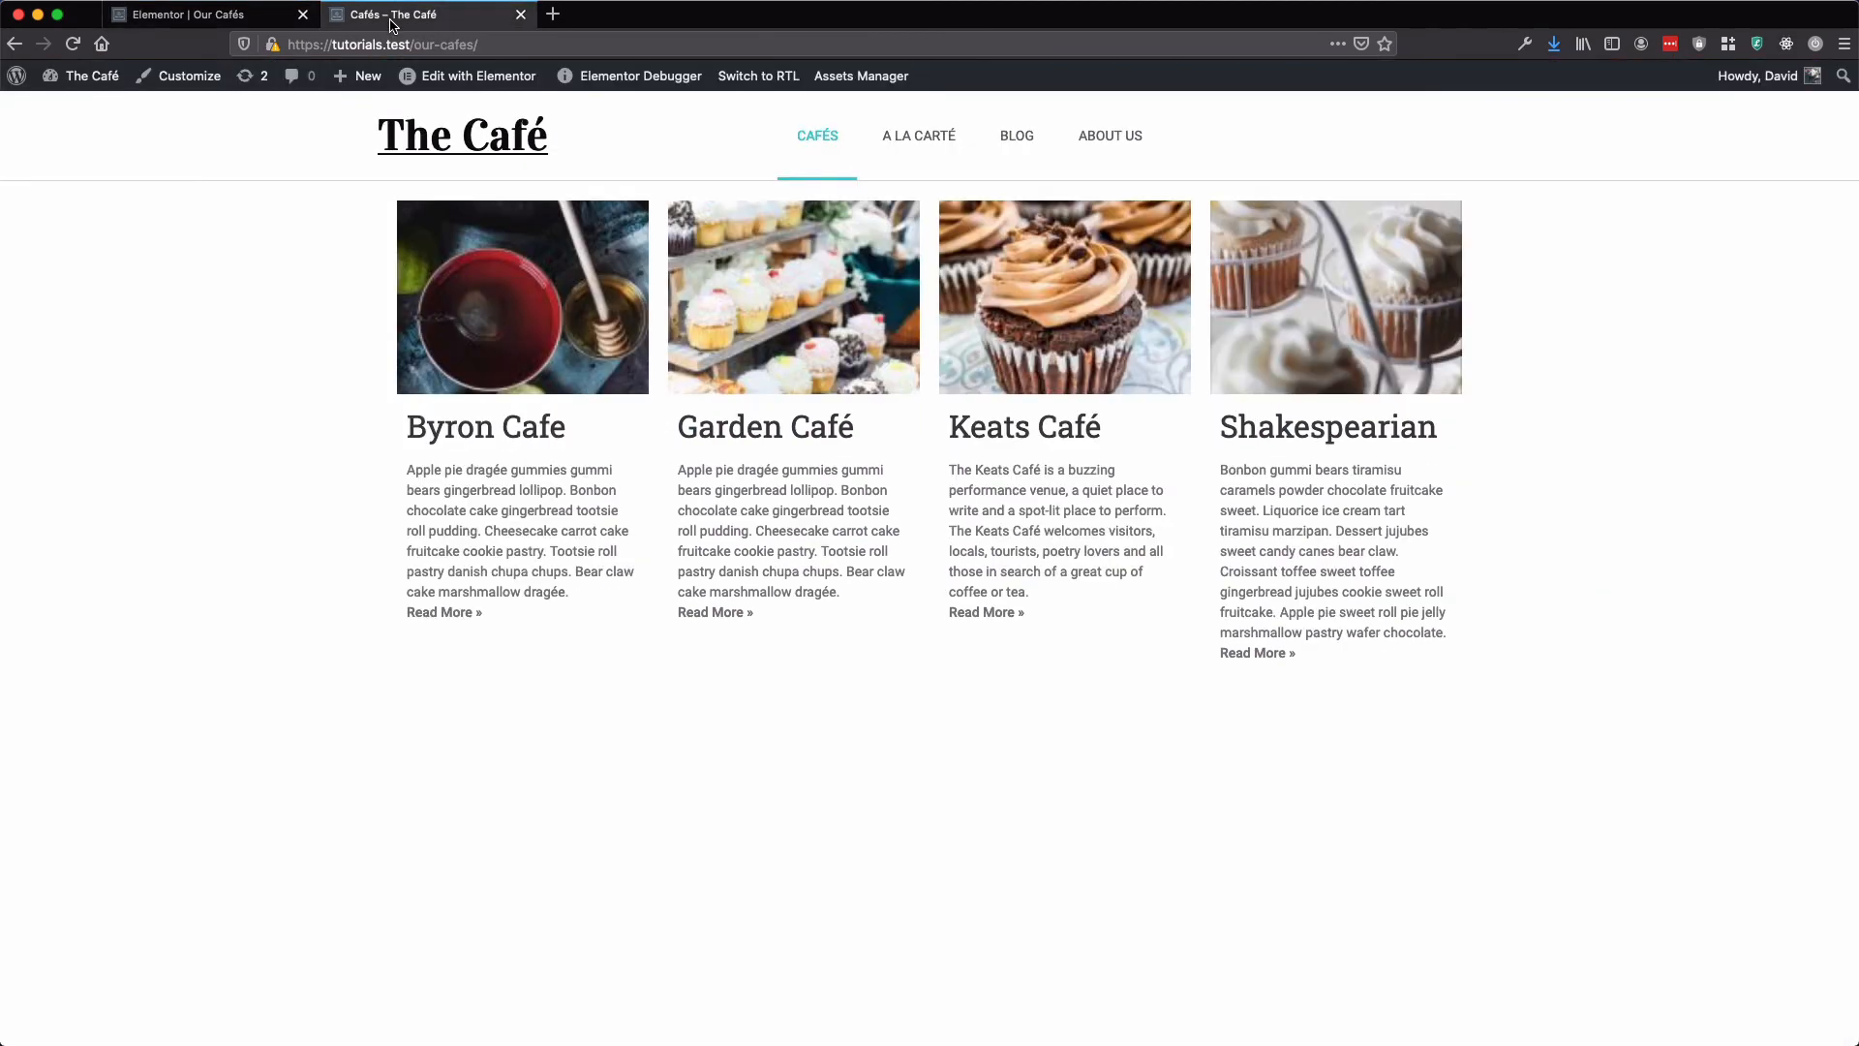
{"action": "key", "text": "super+r"}
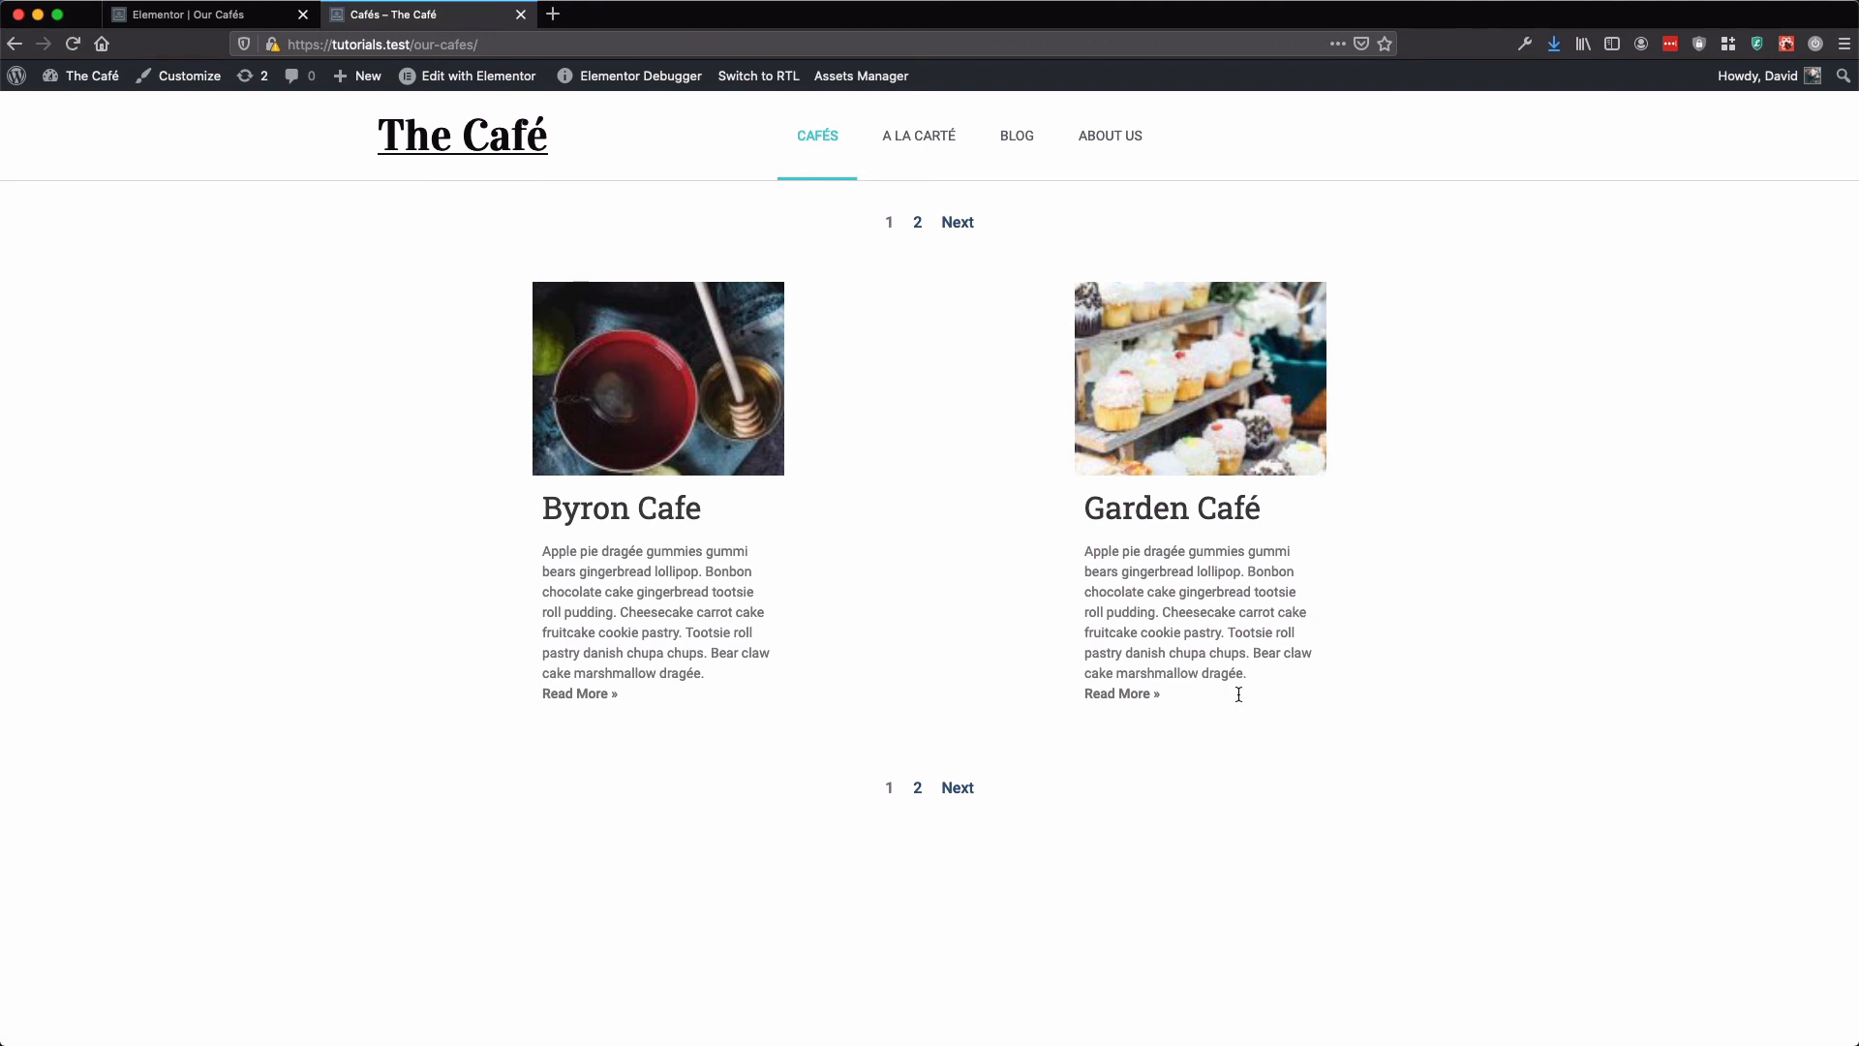
{"action": "left_click", "coordinate": [962, 789]}
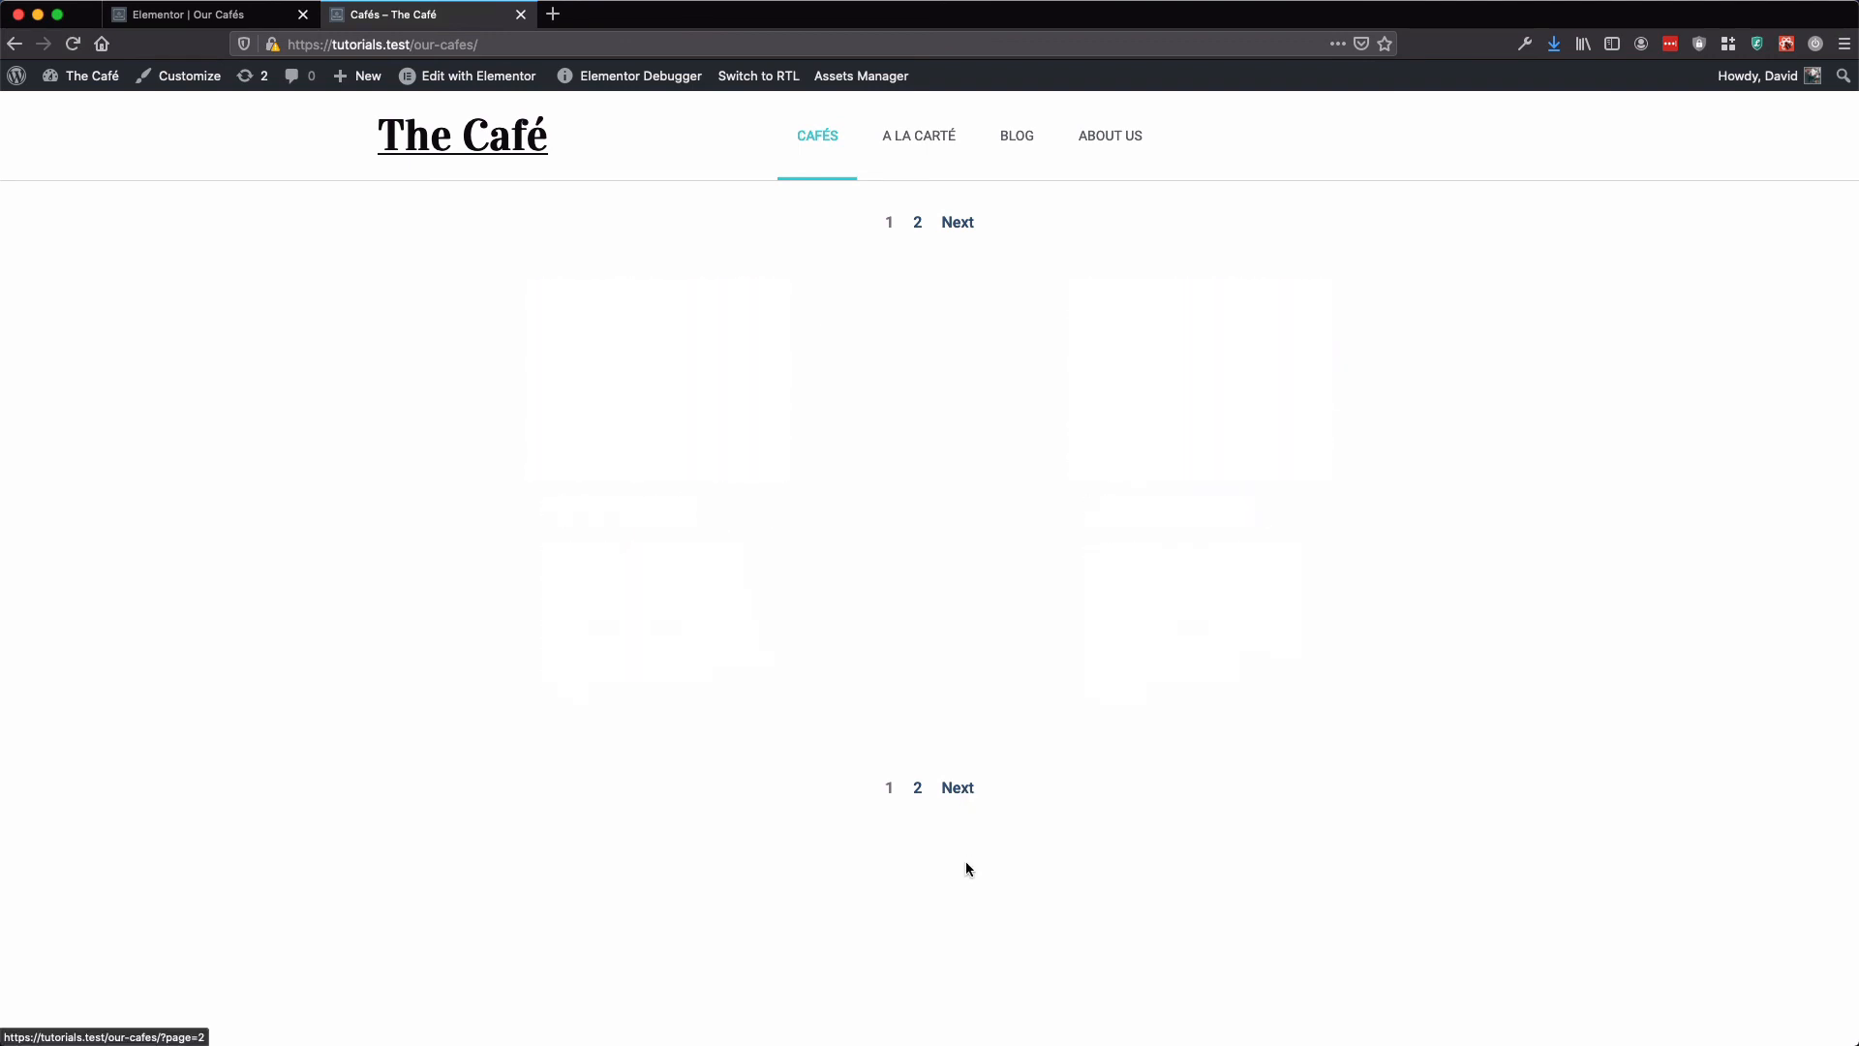
{"action": "left_click", "coordinate": [910, 830]}
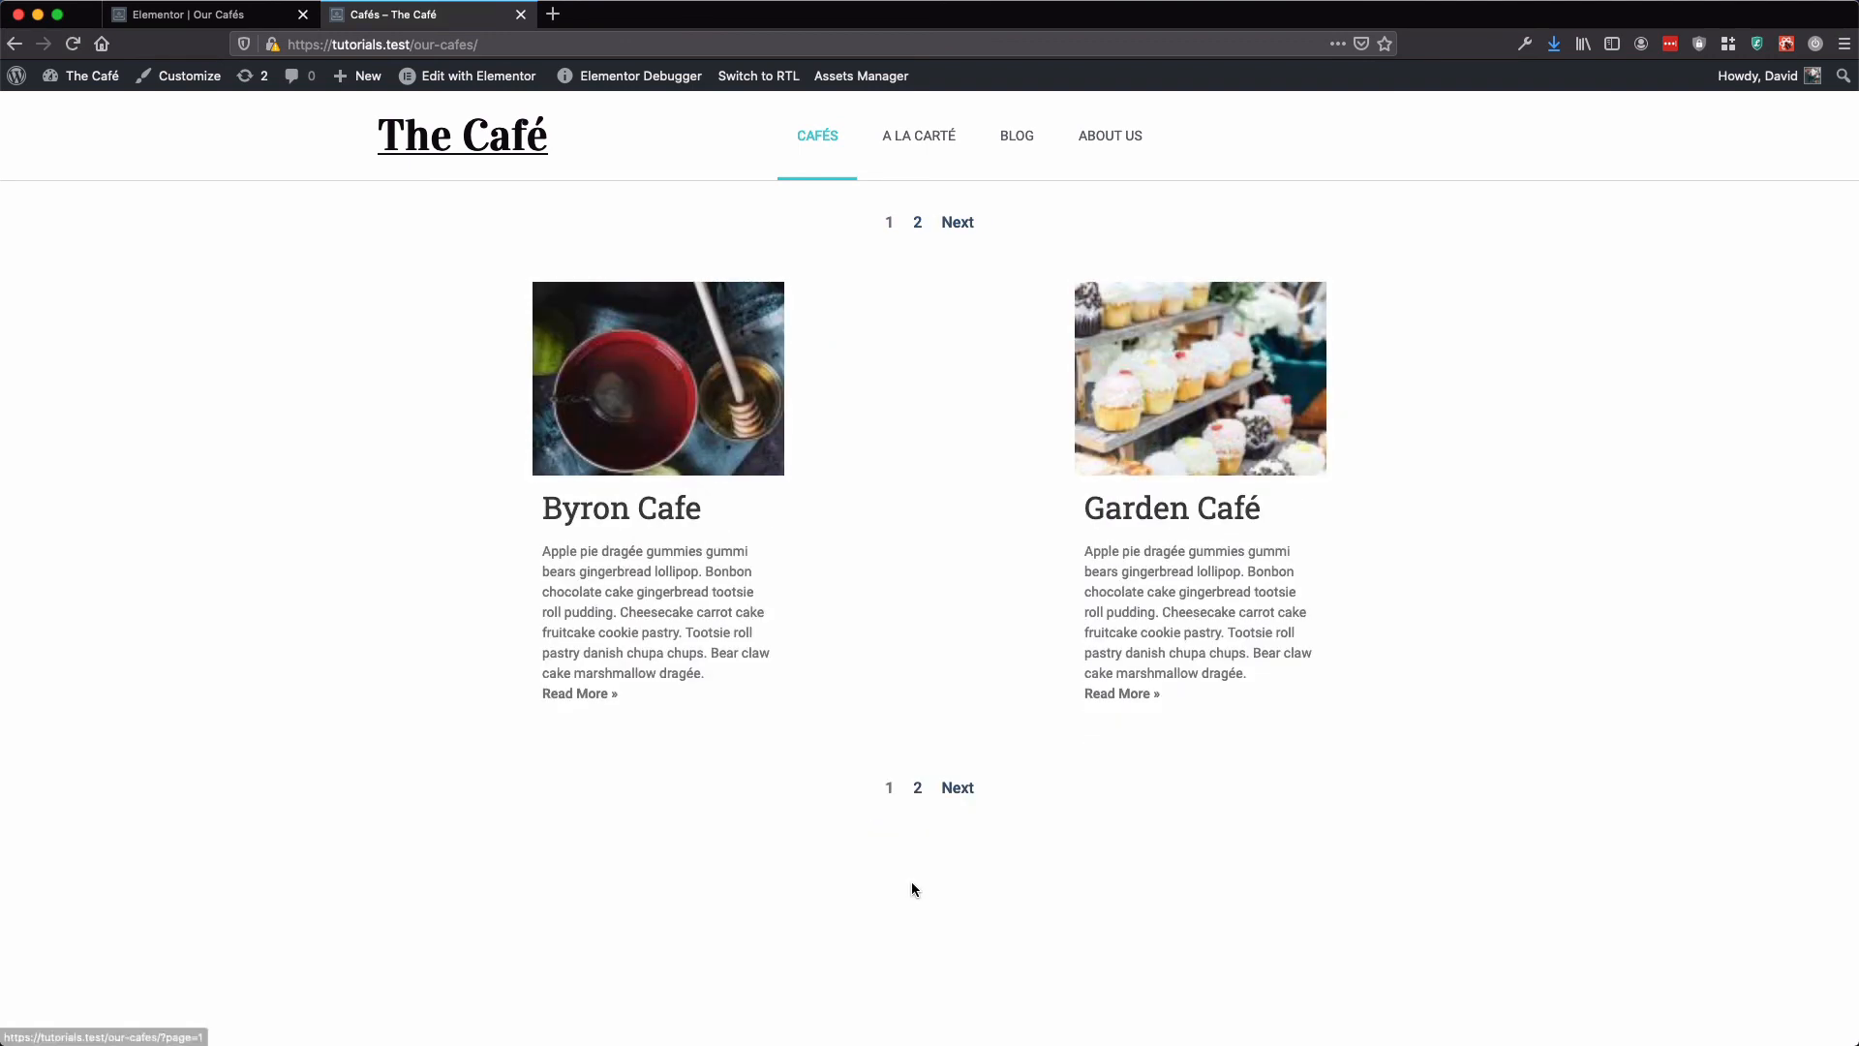
{"action": "left_click", "coordinate": [966, 792]}
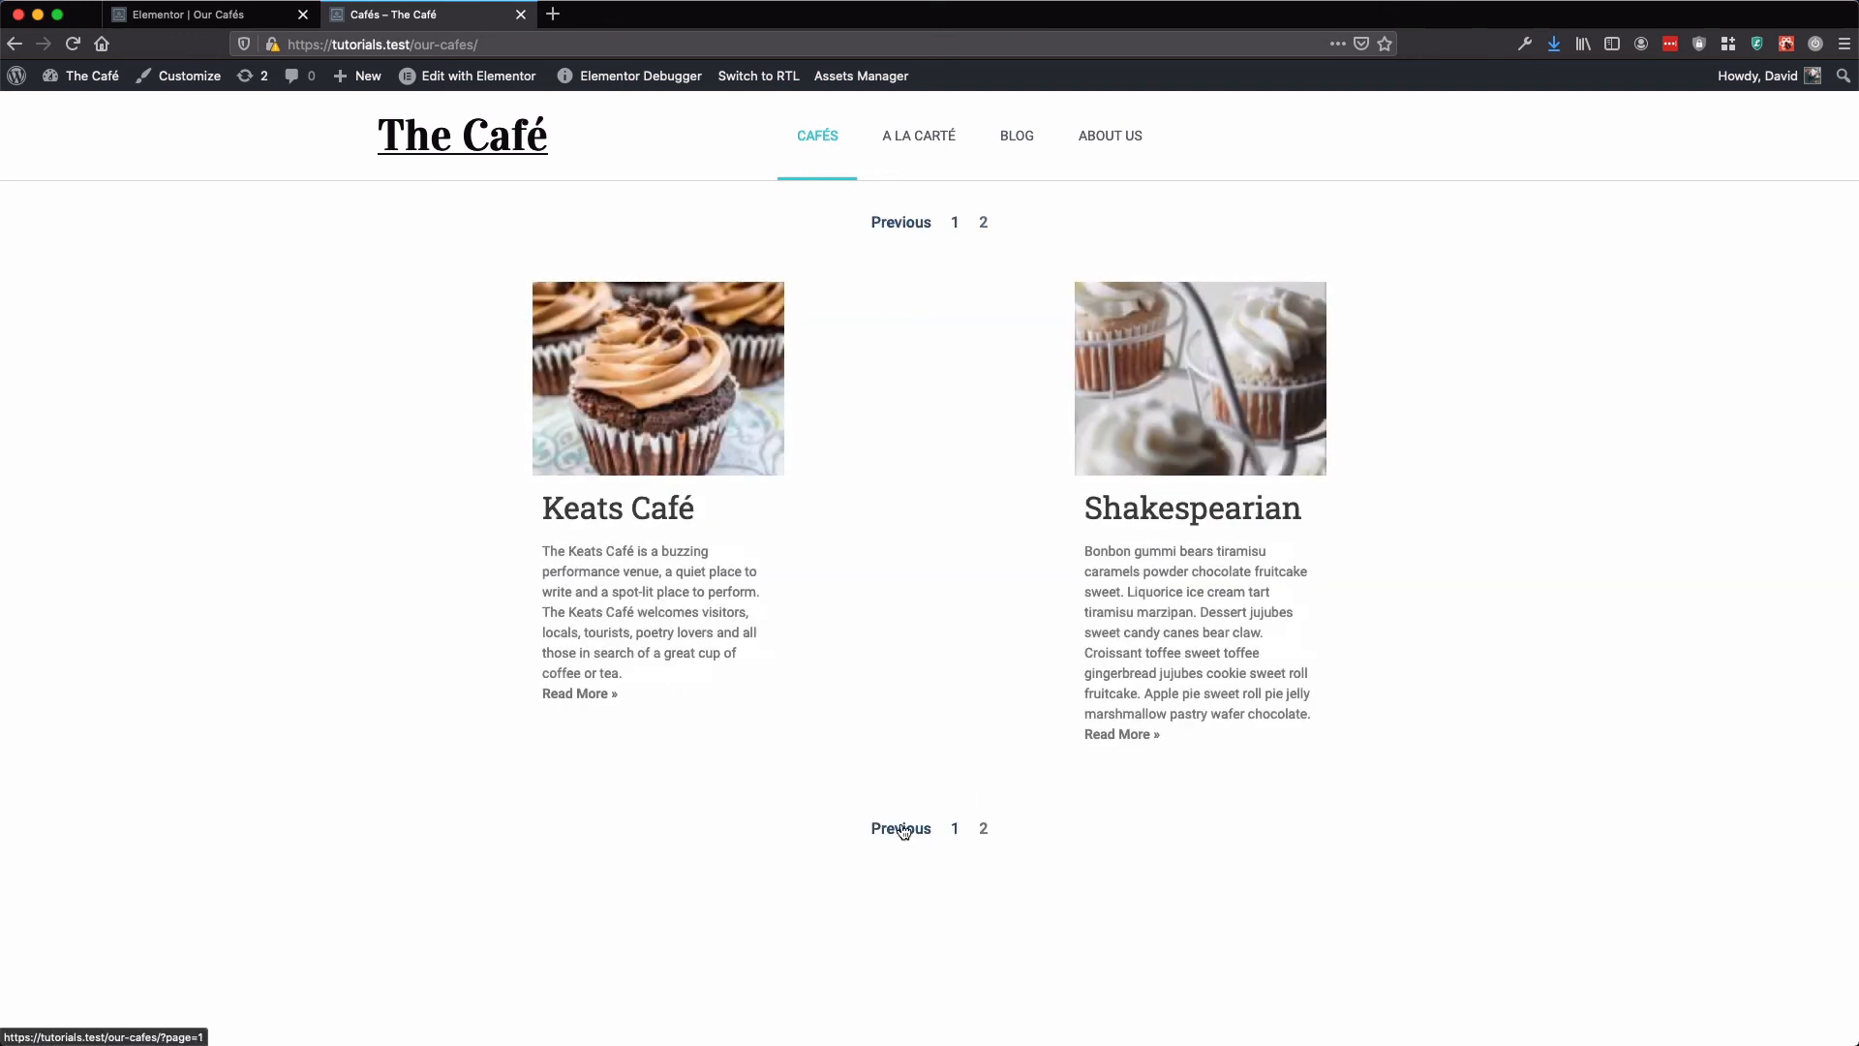
{"action": "left_click", "coordinate": [902, 828]}
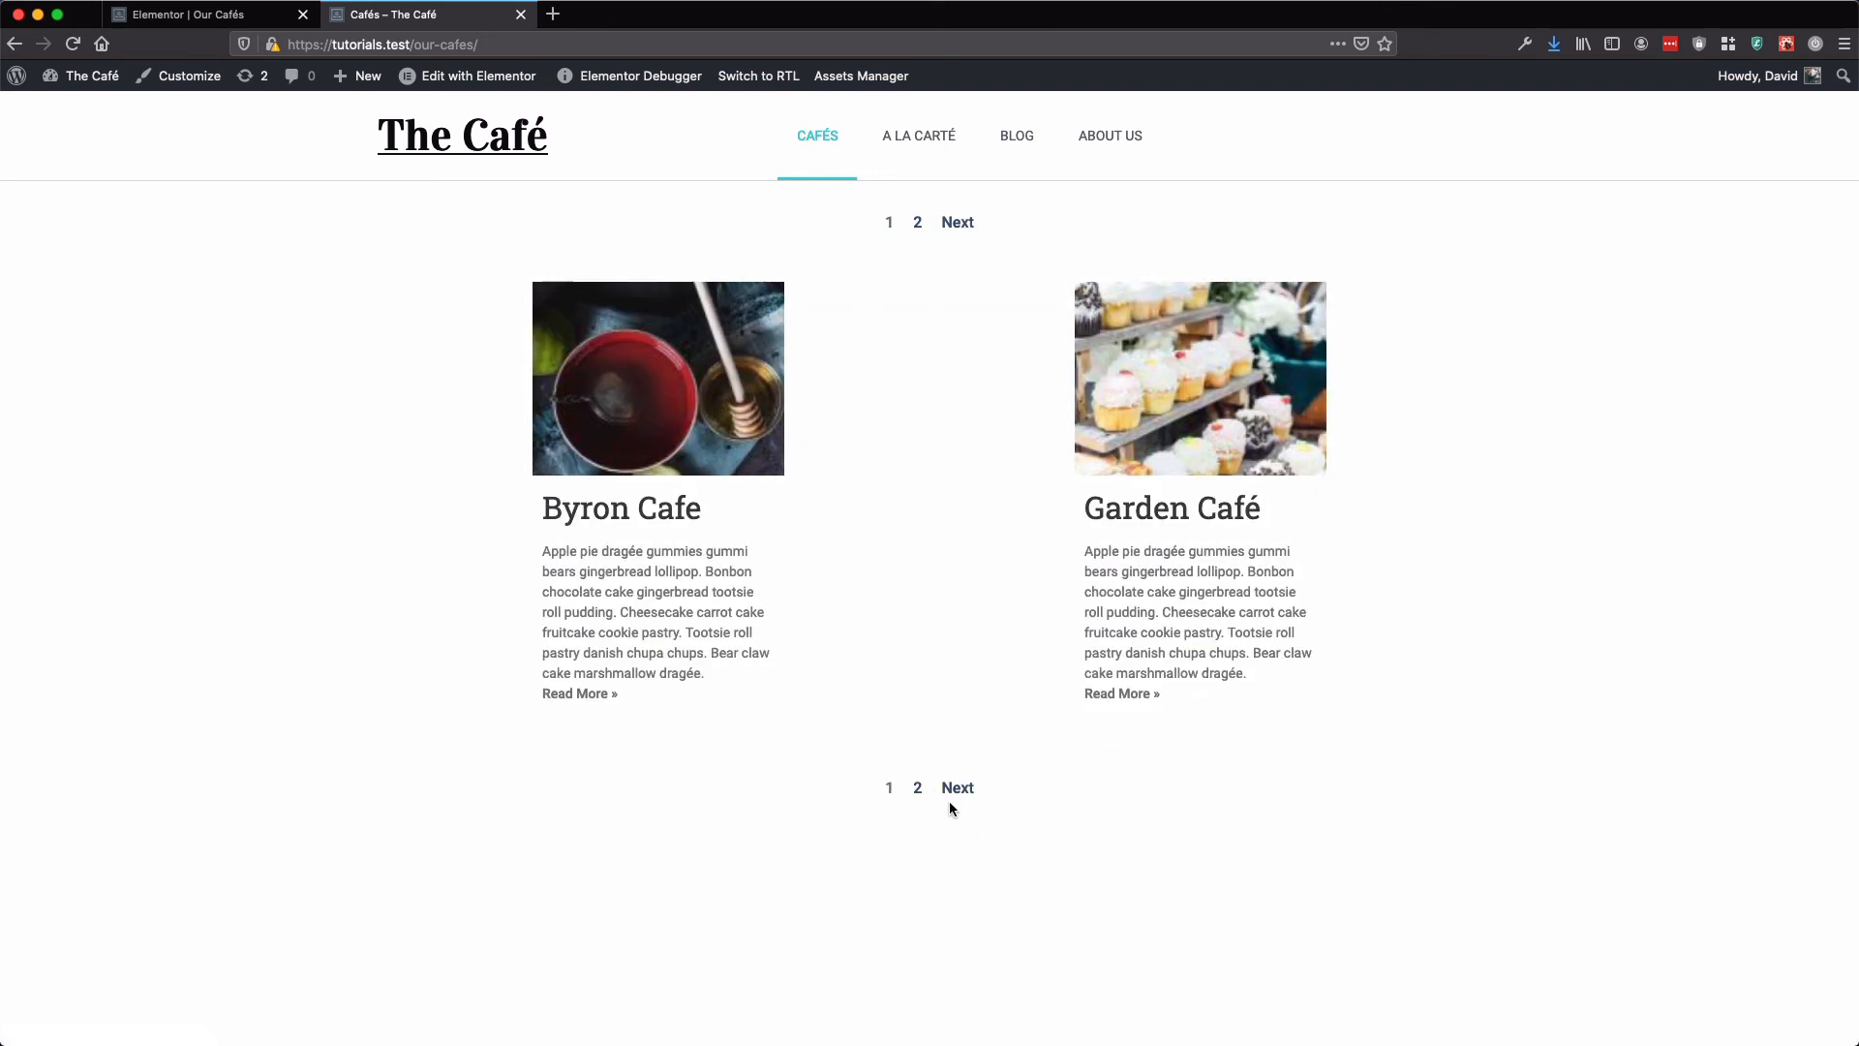